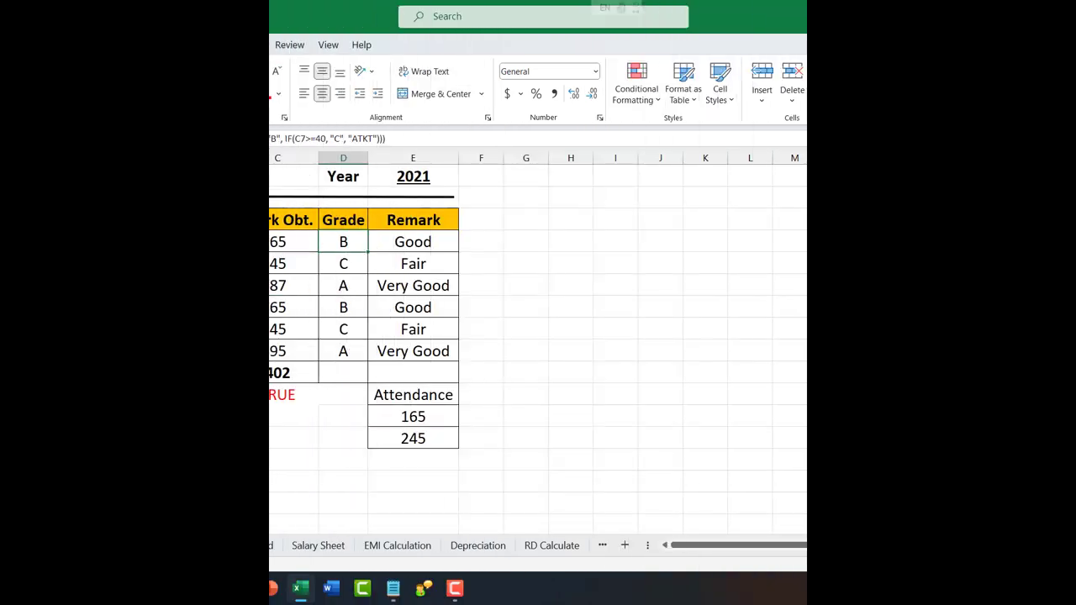
- Go to the Electricity Bill sheet and open a second Excel window for a new workbook
{"action": "left_click", "coordinate": [68, 546]}
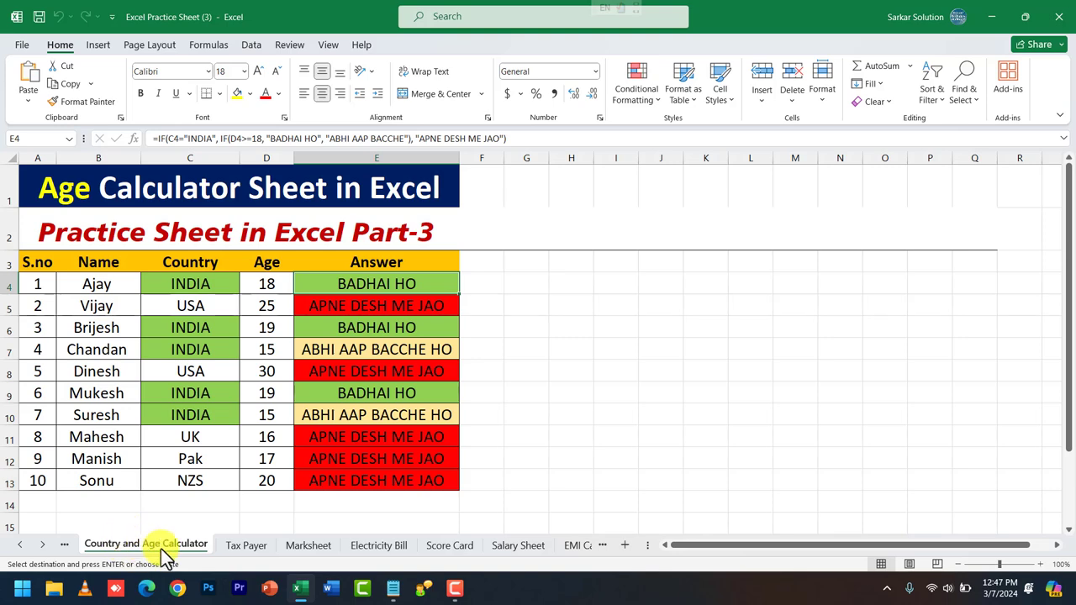
{"action": "left_click", "coordinate": [304, 546]}
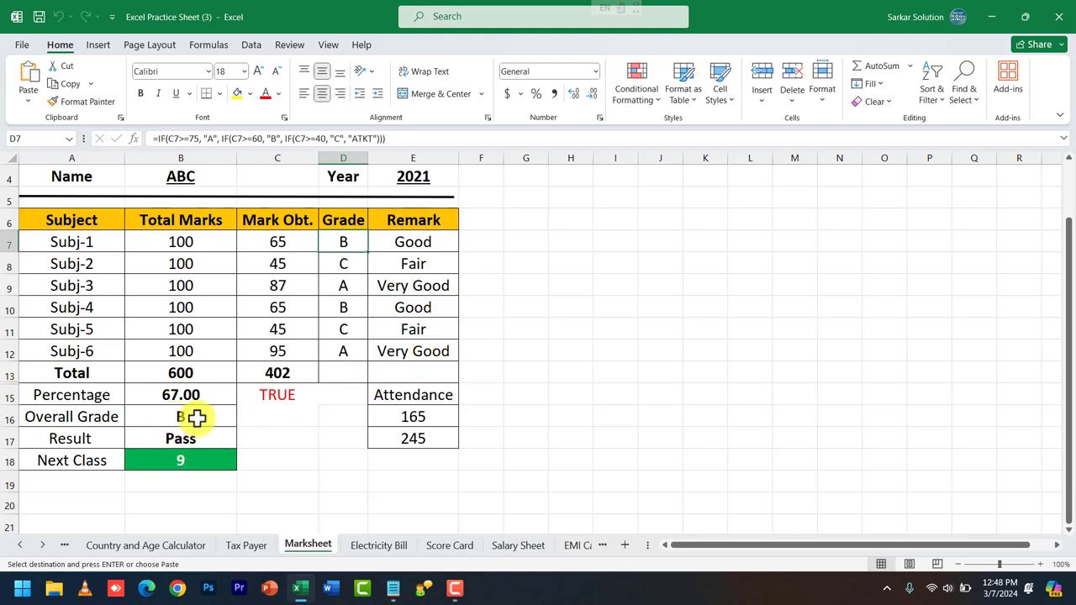
{"action": "left_click", "coordinate": [370, 545]}
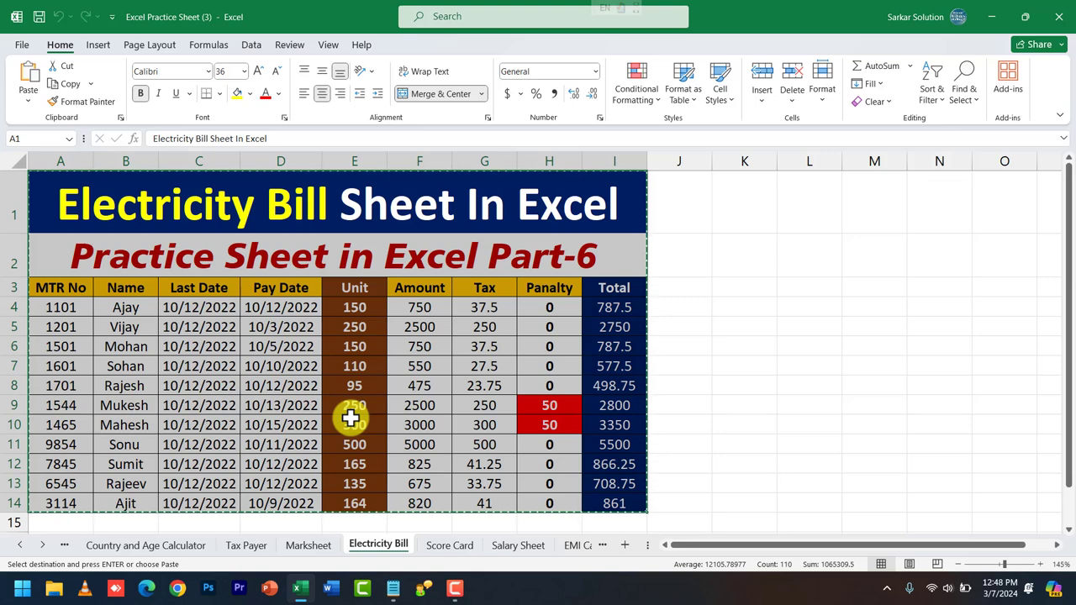
{"action": "right_click", "coordinate": [313, 587]}
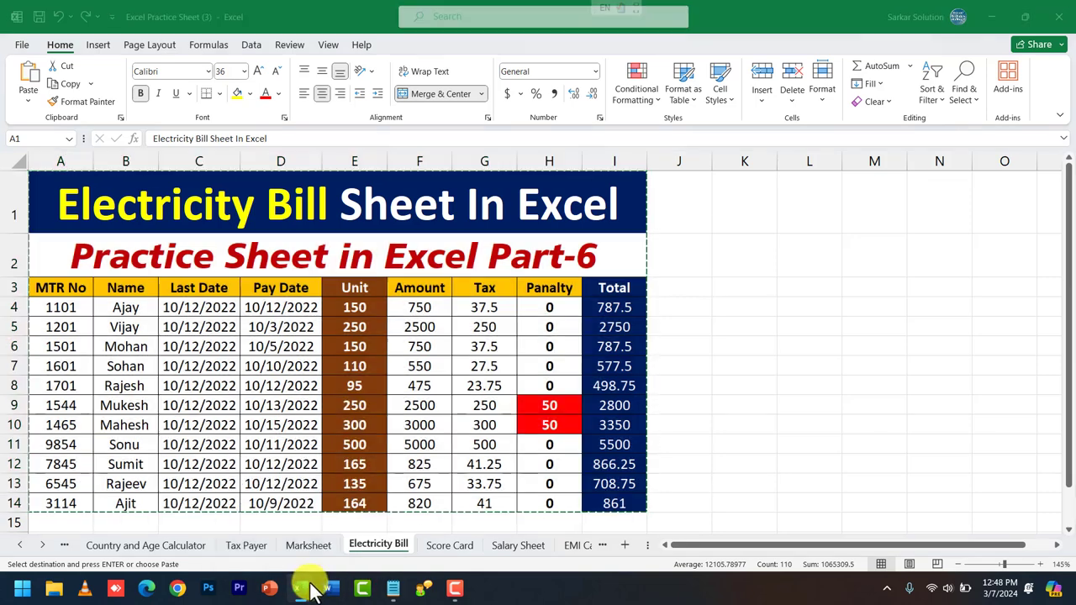
{"action": "left_click", "coordinate": [259, 503]}
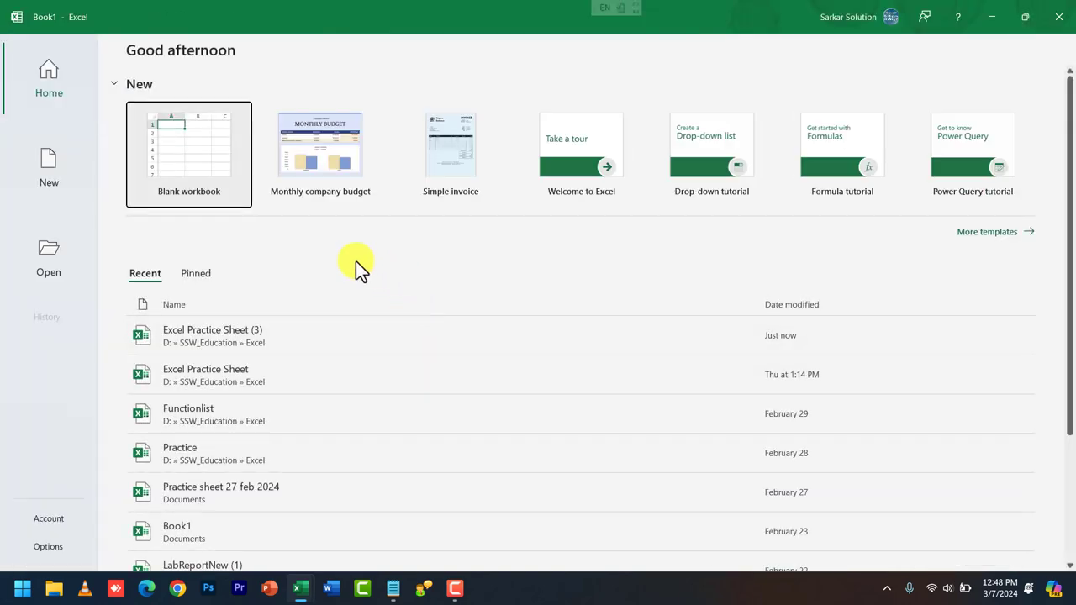
- Create a blank workbook and paste the copied Electricity Bill table at A1
{"action": "left_click", "coordinate": [205, 160]}
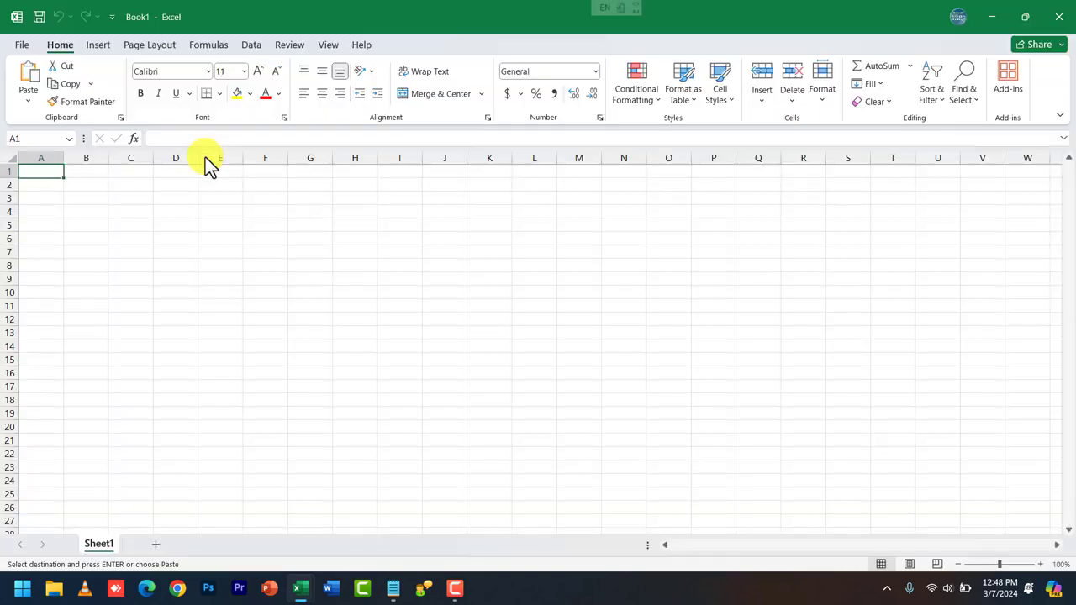
{"action": "key", "text": "ctrl+v"}
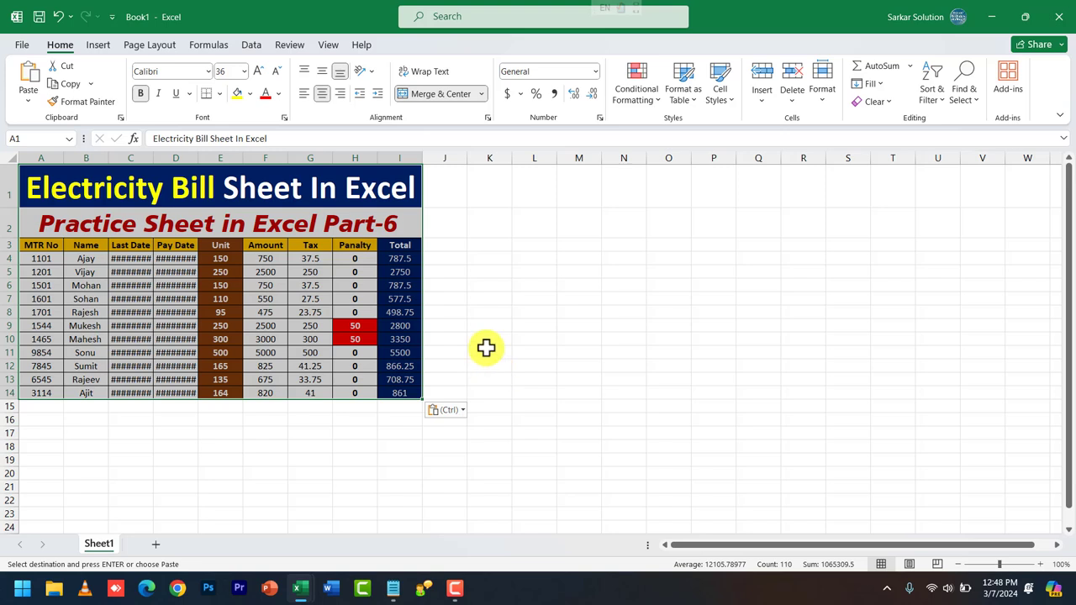
{"action": "left_click", "coordinate": [888, 99]}
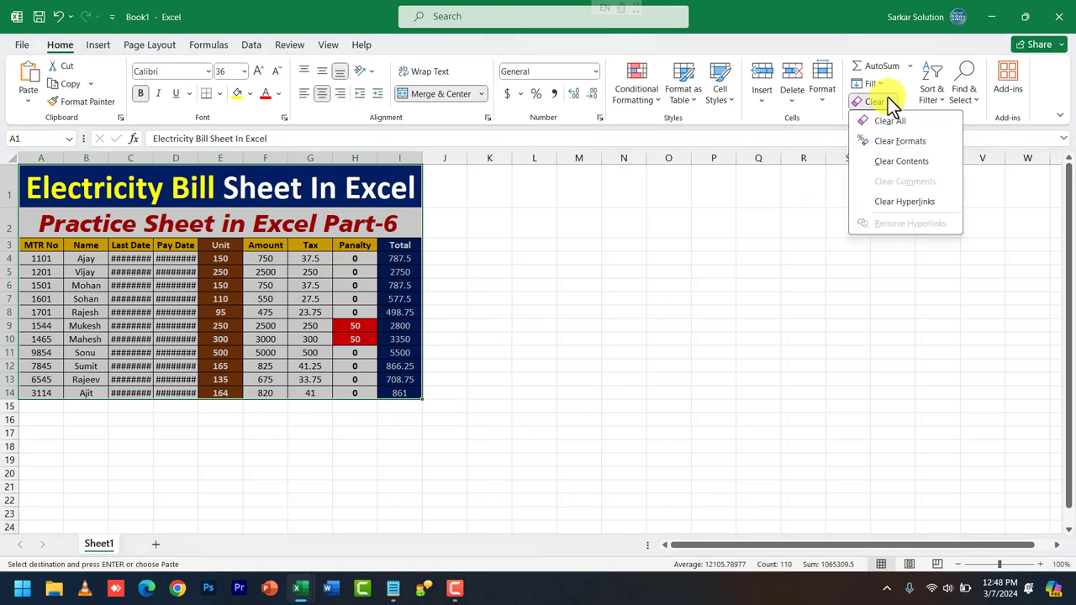
- Clear the pasted table's formats, then merge the A1:I1 title and fill it dark blue
{"action": "left_click", "coordinate": [911, 141]}
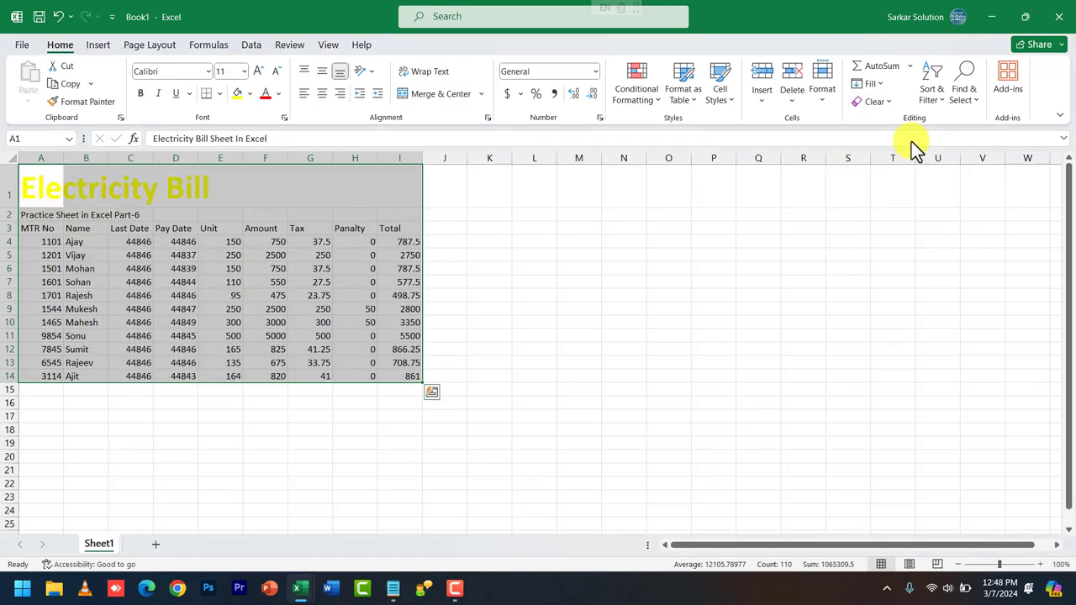
{"action": "left_click", "coordinate": [370, 269]}
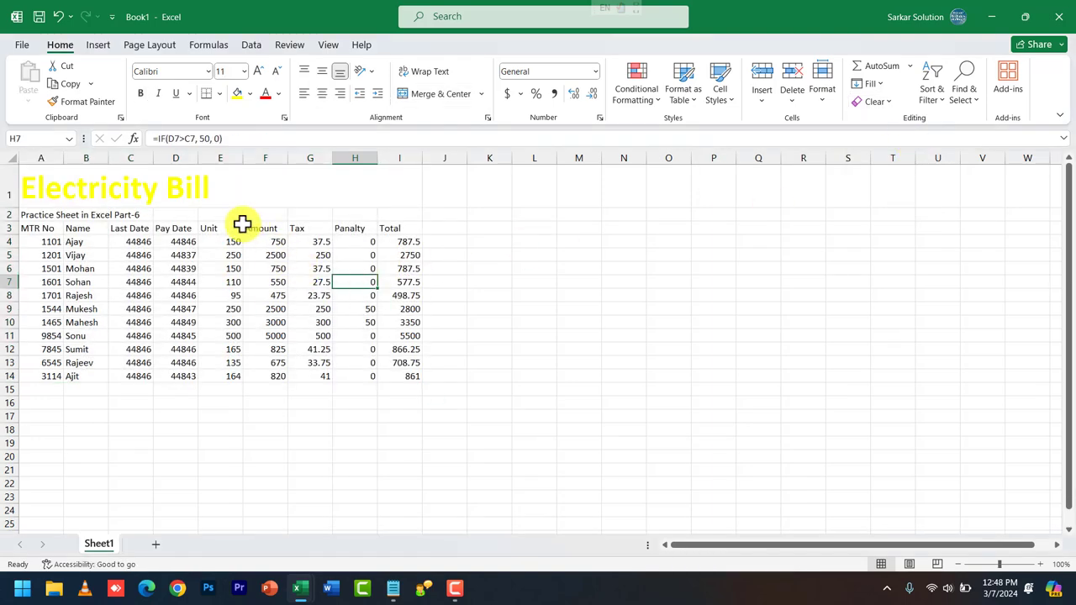
{"action": "left_click", "coordinate": [84, 188]}
{"action": "scroll", "coordinate": [86, 189], "scroll_direction": "up", "scroll_amount": 3, "text": "ctrl"}
{"action": "left_click_drag", "start_coordinate": [62, 202], "coordinate": [571, 202]}
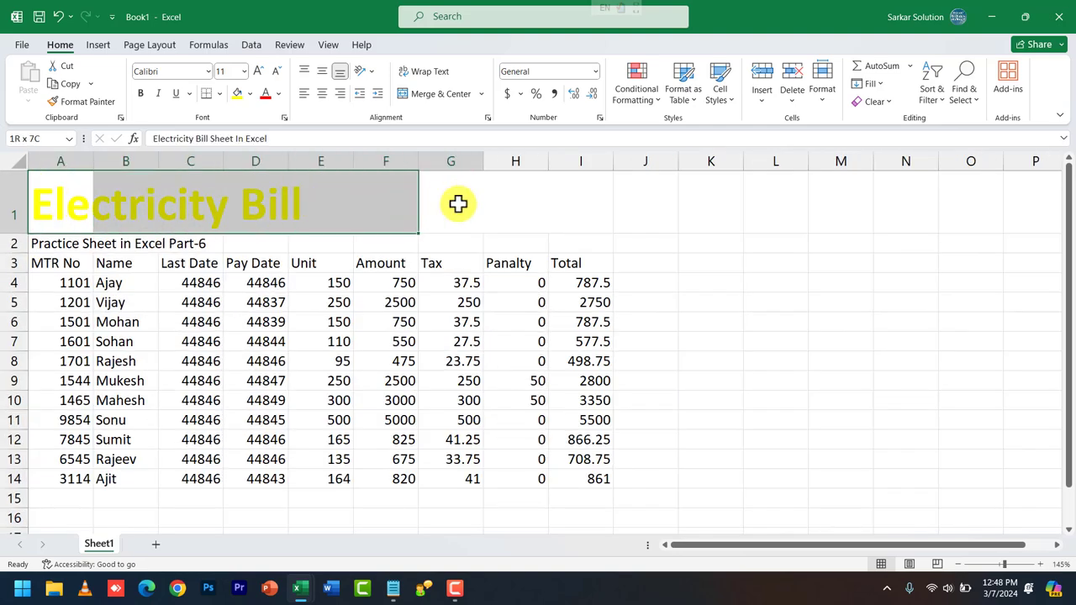
{"action": "left_click", "coordinate": [410, 93]}
{"action": "left_click", "coordinate": [279, 94]}
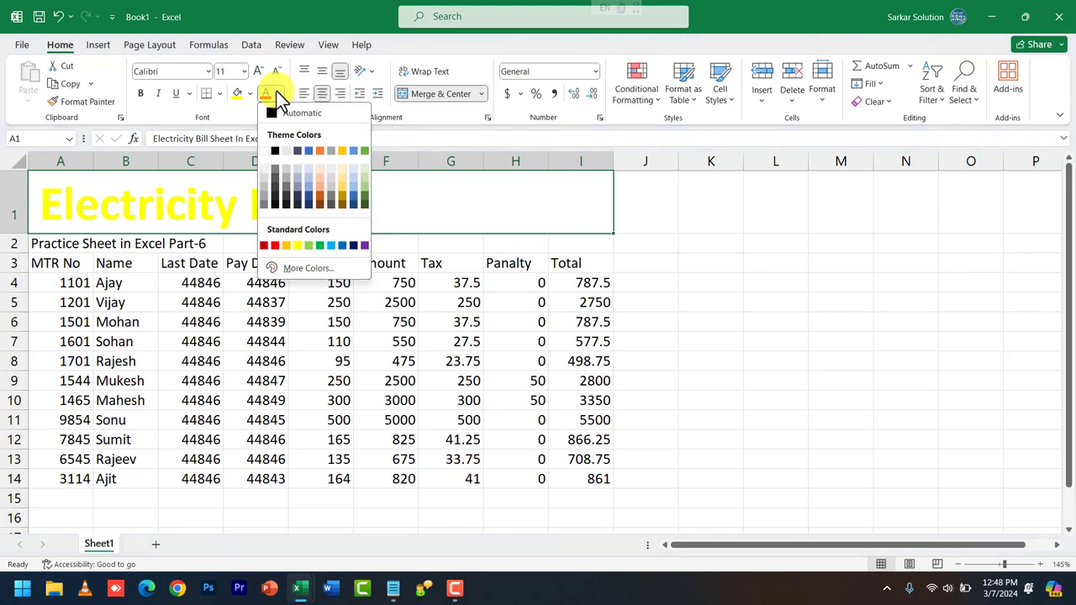
{"action": "left_click", "coordinate": [252, 96]}
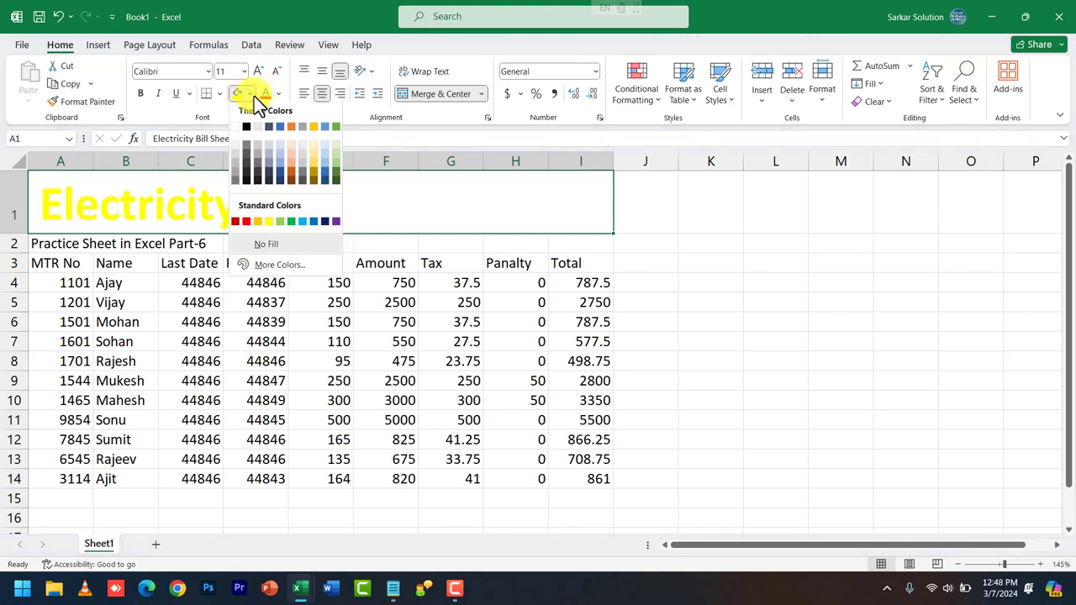
{"action": "left_click", "coordinate": [324, 225]}
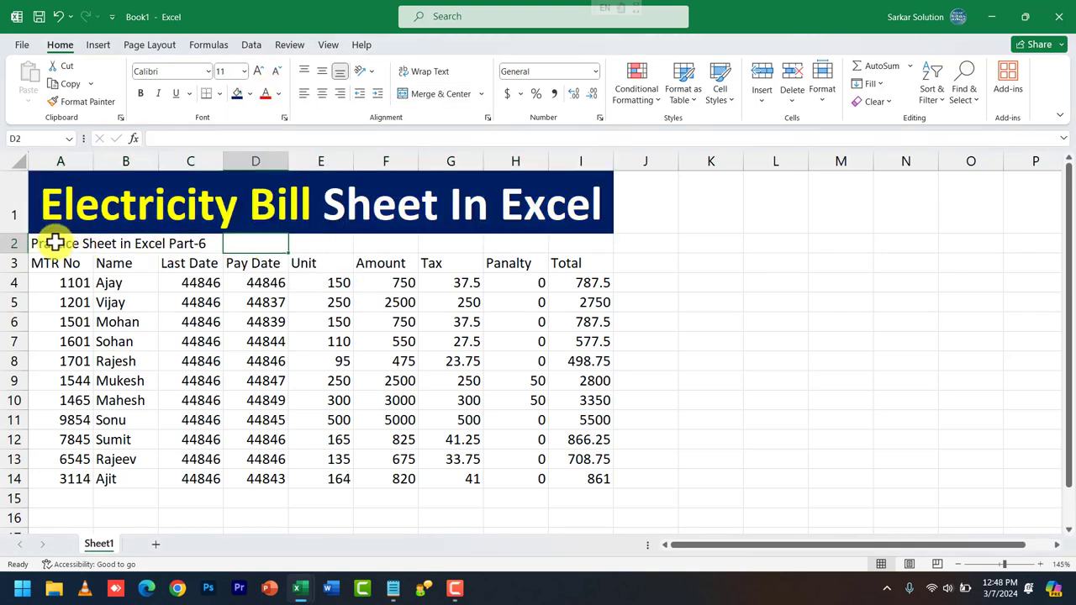
- Merge and centre the A2:I2 subtitle and make it 22-pt, bold and red
{"action": "left_click_drag", "start_coordinate": [53, 241], "coordinate": [588, 248]}
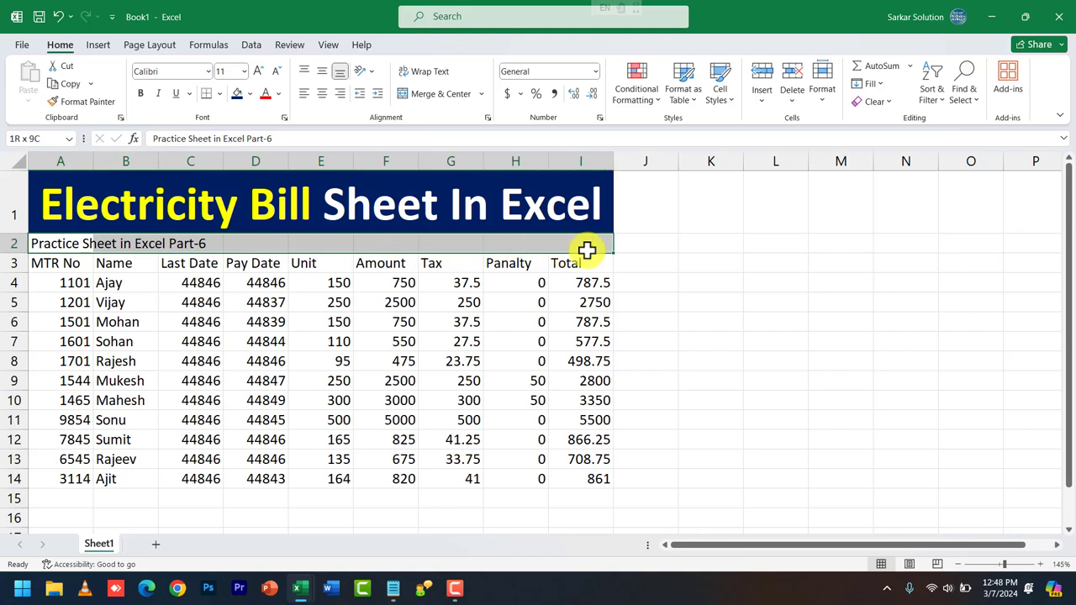
{"action": "left_click", "coordinate": [446, 93]}
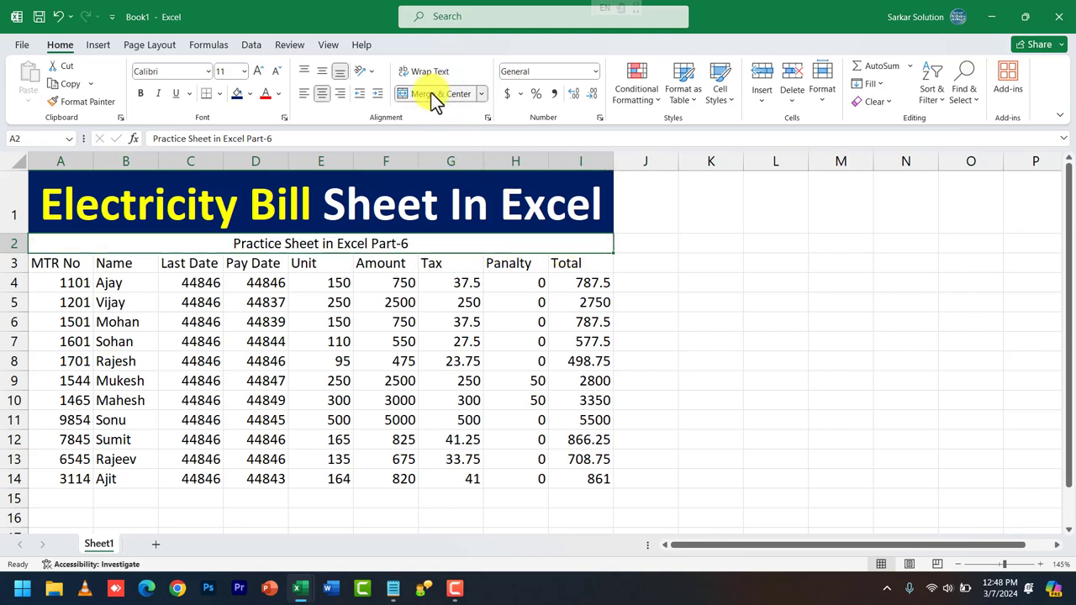
{"action": "left_click", "coordinate": [260, 72]}
{"action": "left_click", "coordinate": [259, 72]}
{"action": "left_click", "coordinate": [260, 72]}
{"action": "left_click", "coordinate": [260, 72]}
{"action": "left_click", "coordinate": [260, 72]}
{"action": "left_click", "coordinate": [260, 73]}
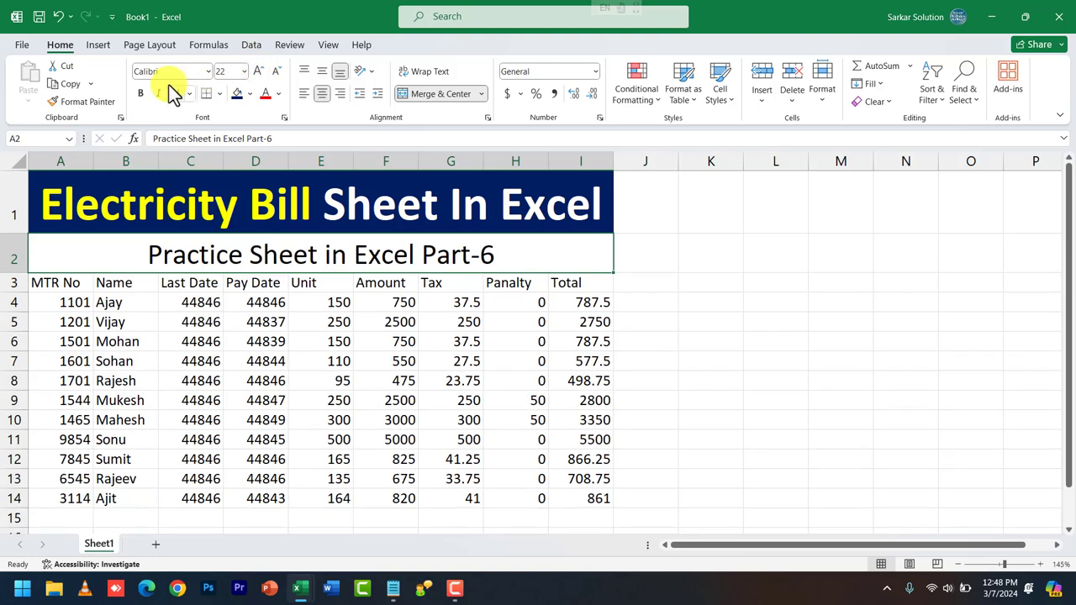
{"action": "left_click", "coordinate": [143, 93]}
{"action": "left_click", "coordinate": [261, 94]}
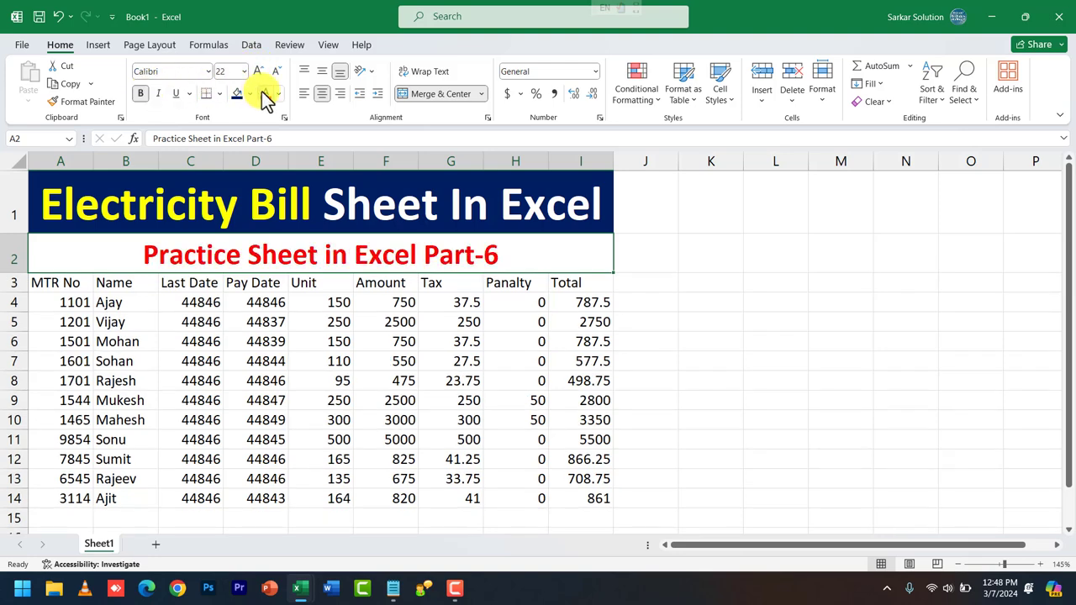
{"action": "left_click", "coordinate": [281, 305]}
{"action": "left_click_drag", "start_coordinate": [63, 281], "coordinate": [588, 281]}
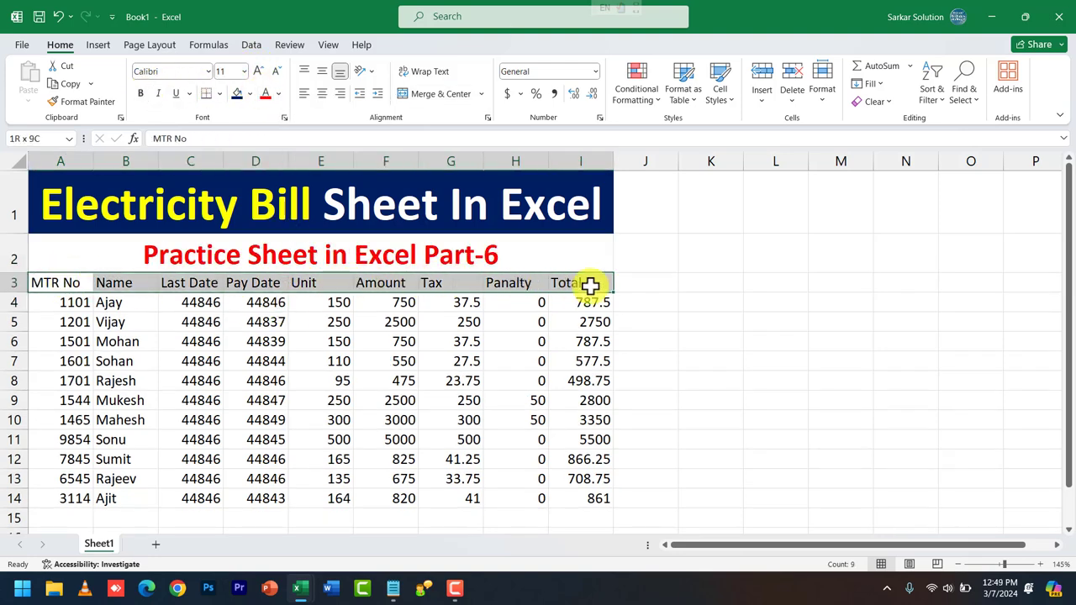
- Make the A3:I3 header row bold with a yellow fill
{"action": "left_click", "coordinate": [141, 93]}
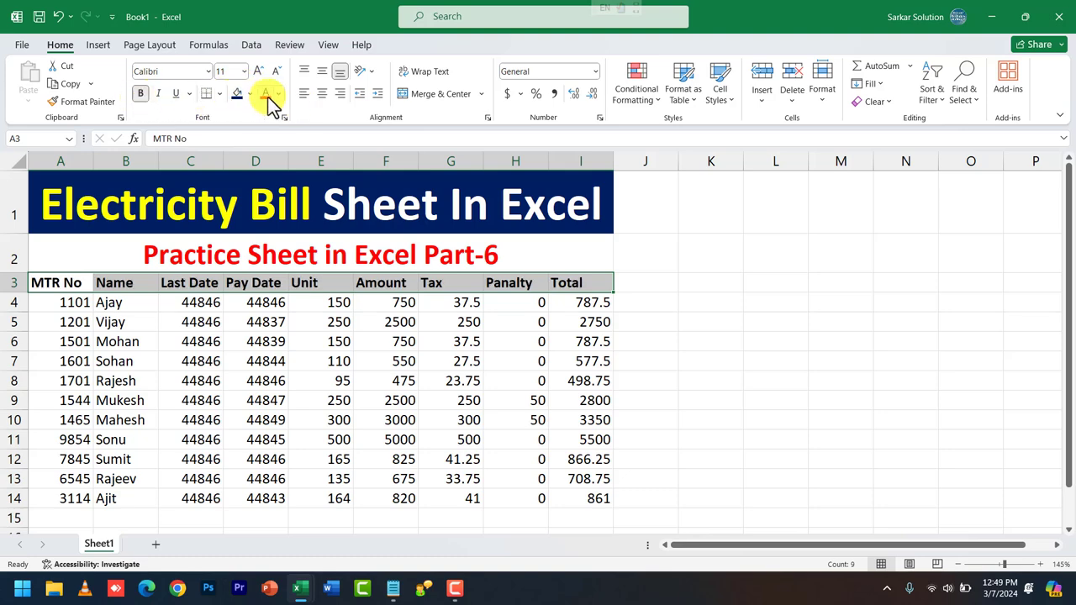
{"action": "left_click", "coordinate": [241, 94]}
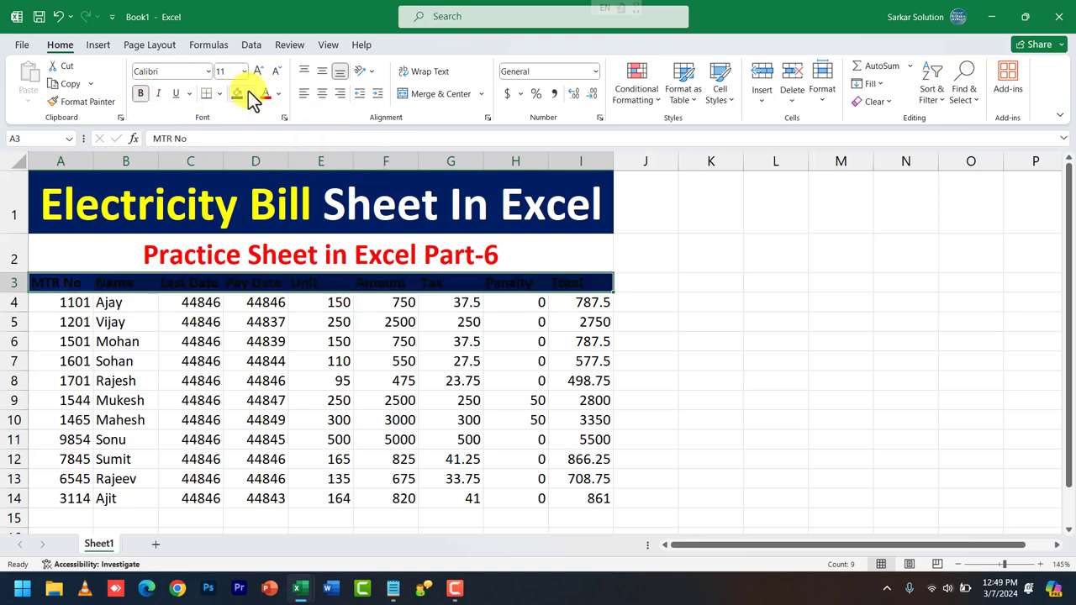
{"action": "left_click", "coordinate": [251, 94]}
{"action": "left_click", "coordinate": [268, 224]}
- Apply All Borders to the table A3:I14 and select the calculated value columns
{"action": "left_click_drag", "start_coordinate": [73, 288], "coordinate": [560, 501]}
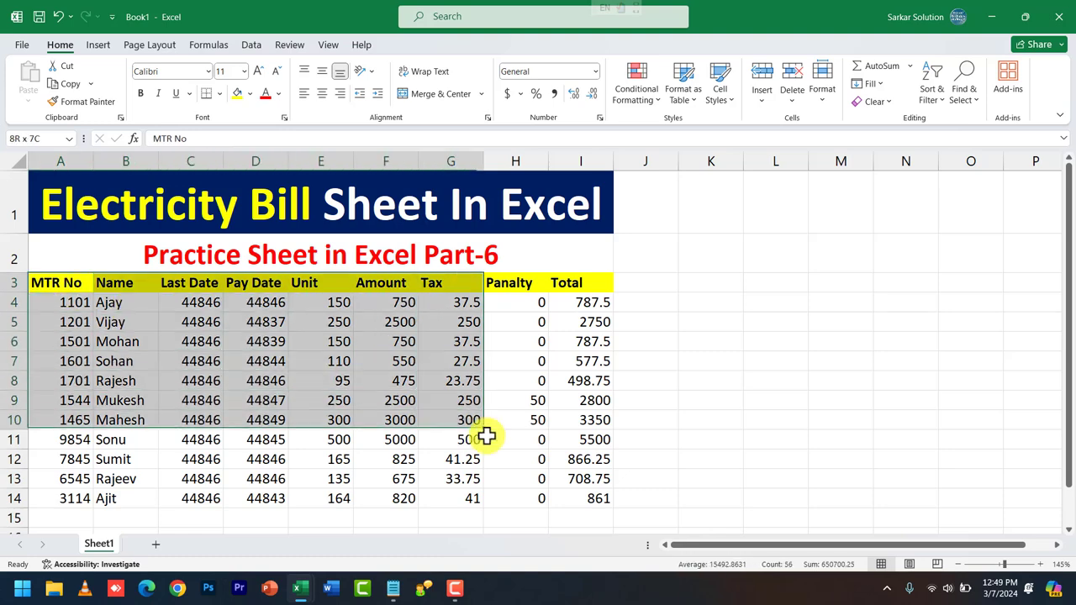
{"action": "left_click", "coordinate": [206, 93]}
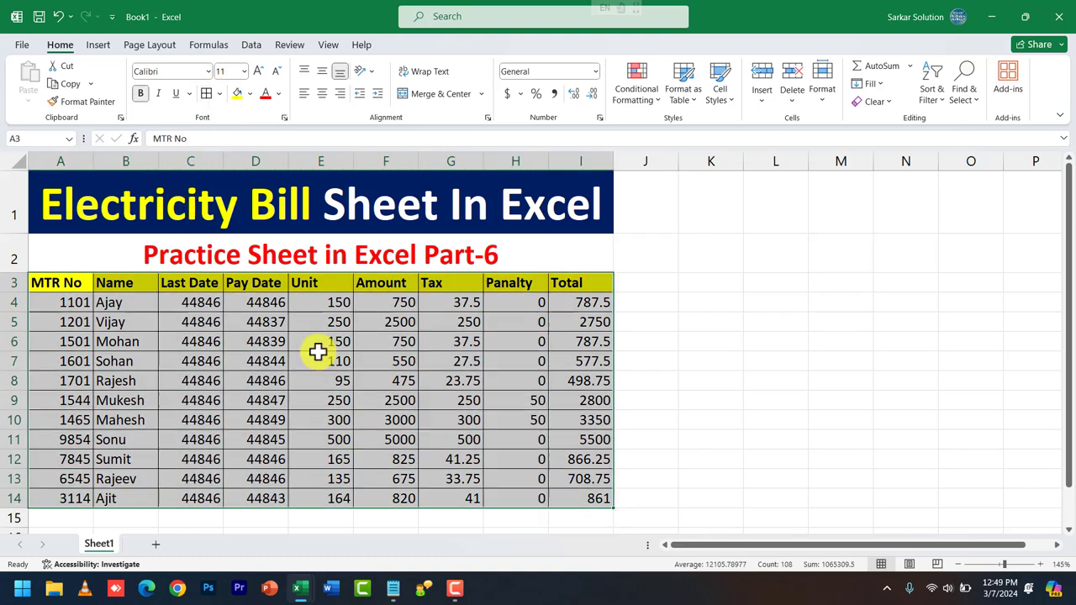
{"action": "left_click", "coordinate": [317, 358]}
{"action": "left_click_drag", "start_coordinate": [398, 302], "coordinate": [536, 436]}
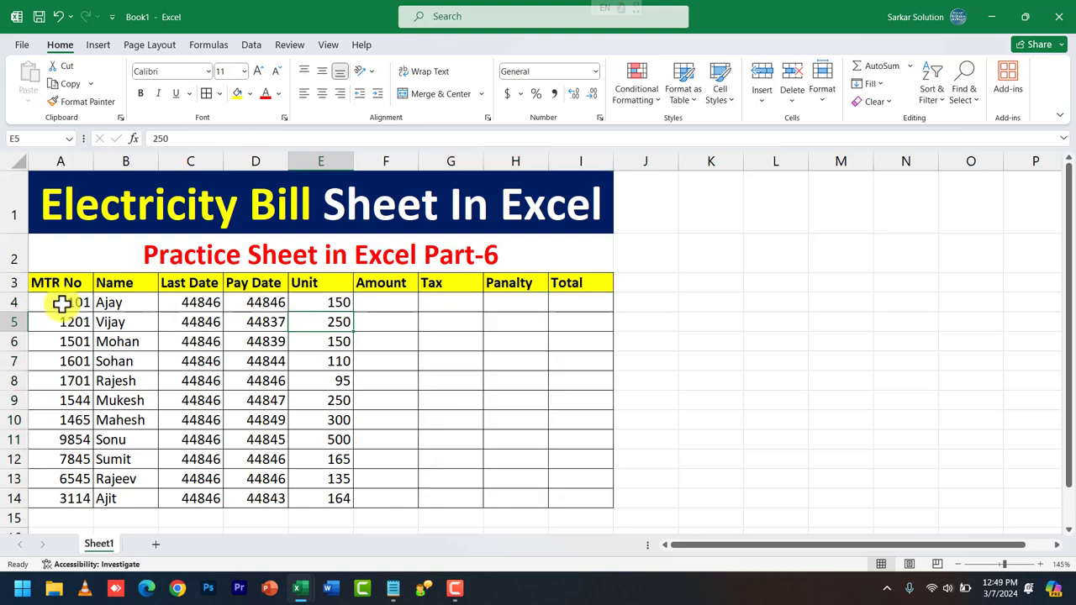
{"action": "scroll", "coordinate": [61, 305], "scroll_direction": "up", "scroll_amount": 1, "text": "ctrl"}
{"action": "left_click", "coordinate": [209, 401]}
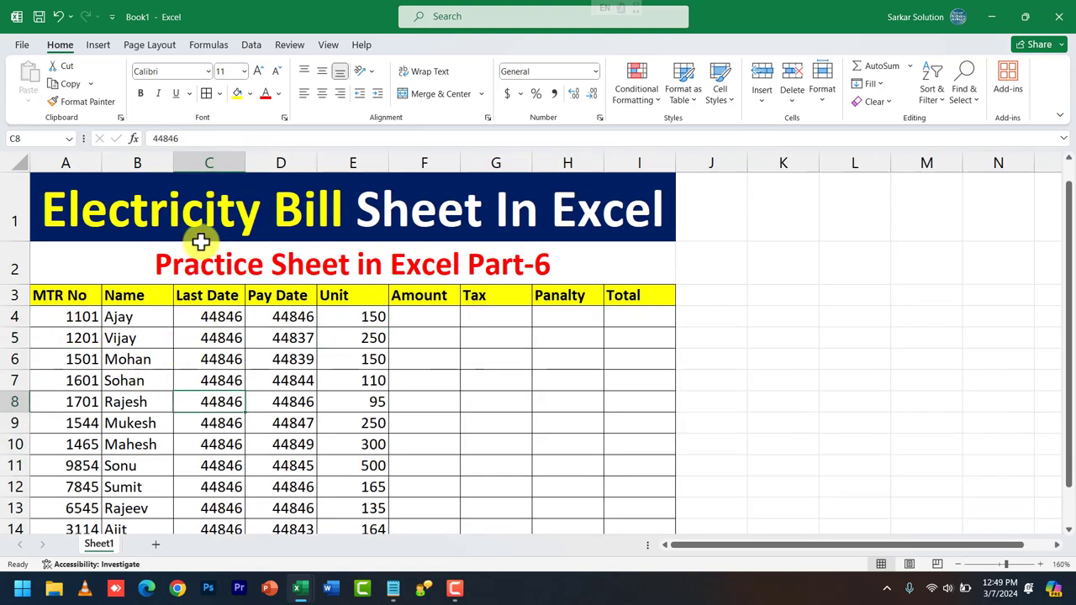
{"action": "left_click", "coordinate": [217, 162]}
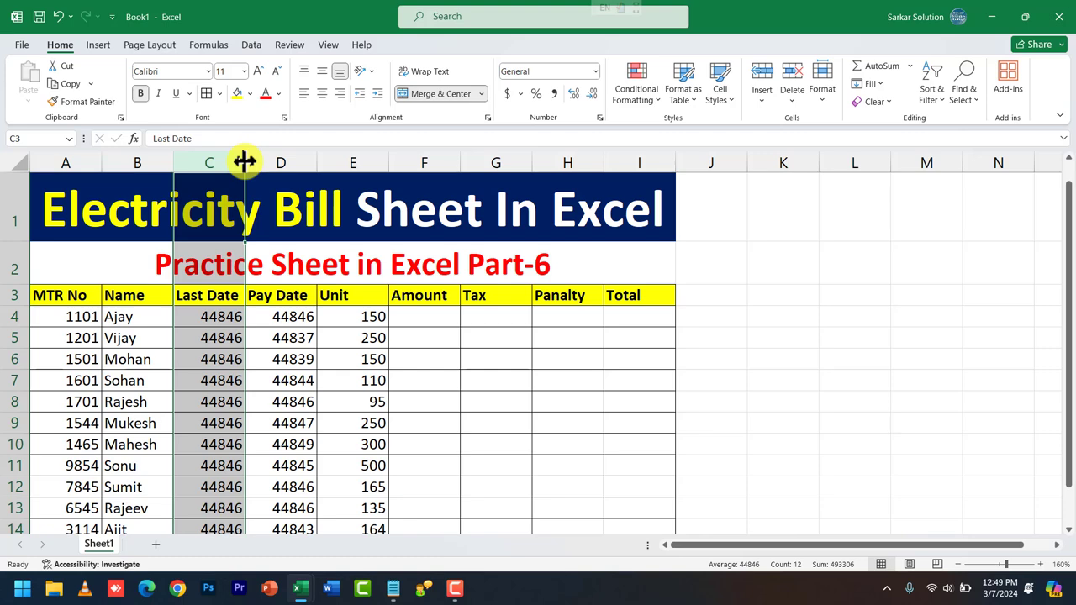
{"action": "left_click_drag", "start_coordinate": [245, 162], "coordinate": [288, 162]}
{"action": "scroll", "coordinate": [288, 162], "scroll_direction": "down", "scroll_amount": 1}
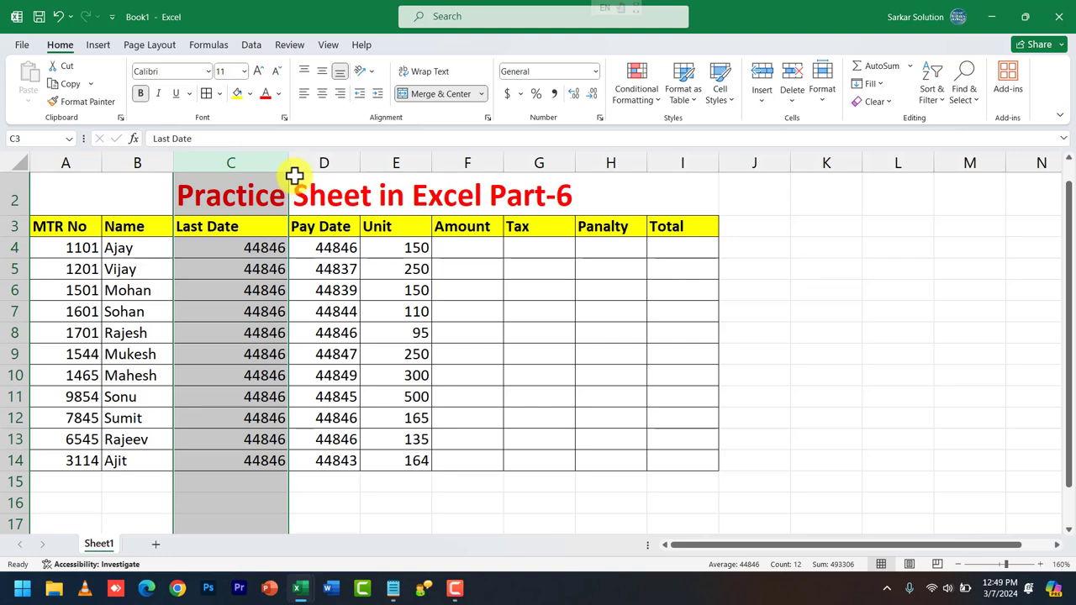
{"action": "scroll", "coordinate": [294, 175], "scroll_direction": "up", "scroll_amount": 1}
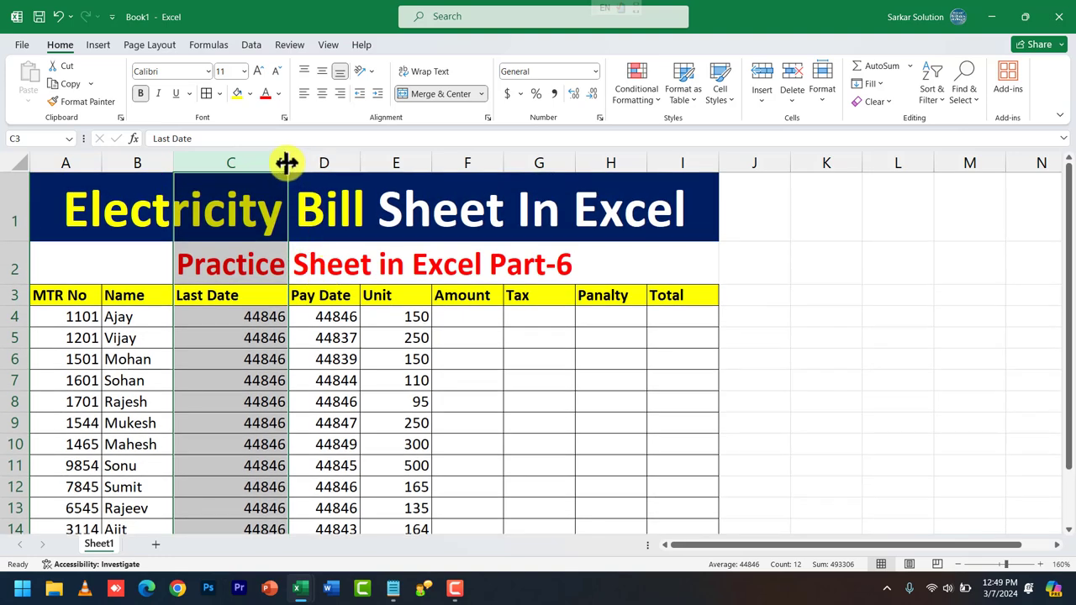
{"action": "double_click", "coordinate": [286, 163]}
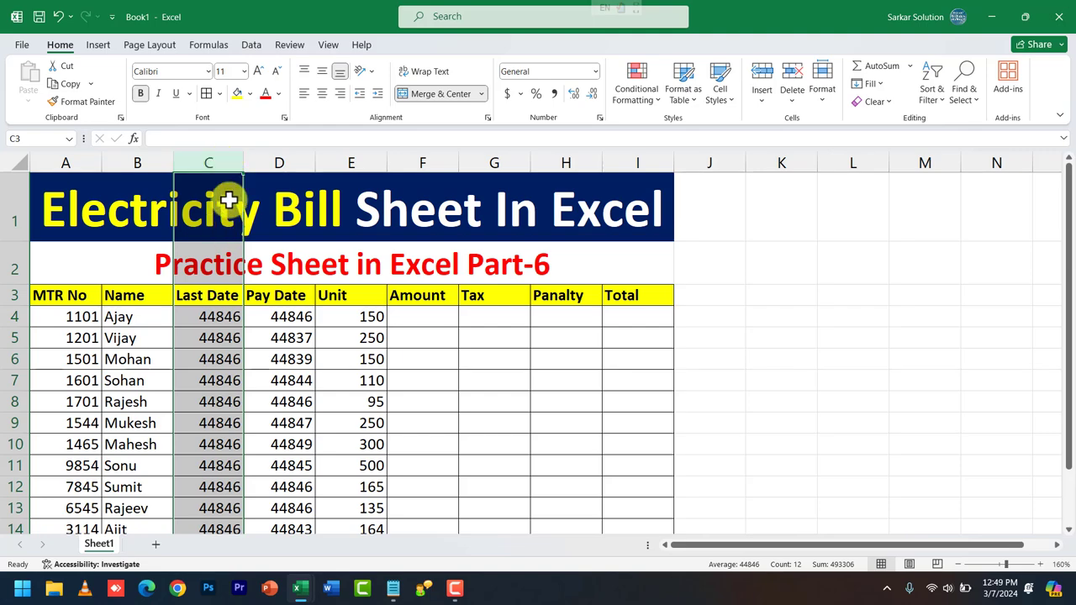
{"action": "left_click", "coordinate": [304, 163]}
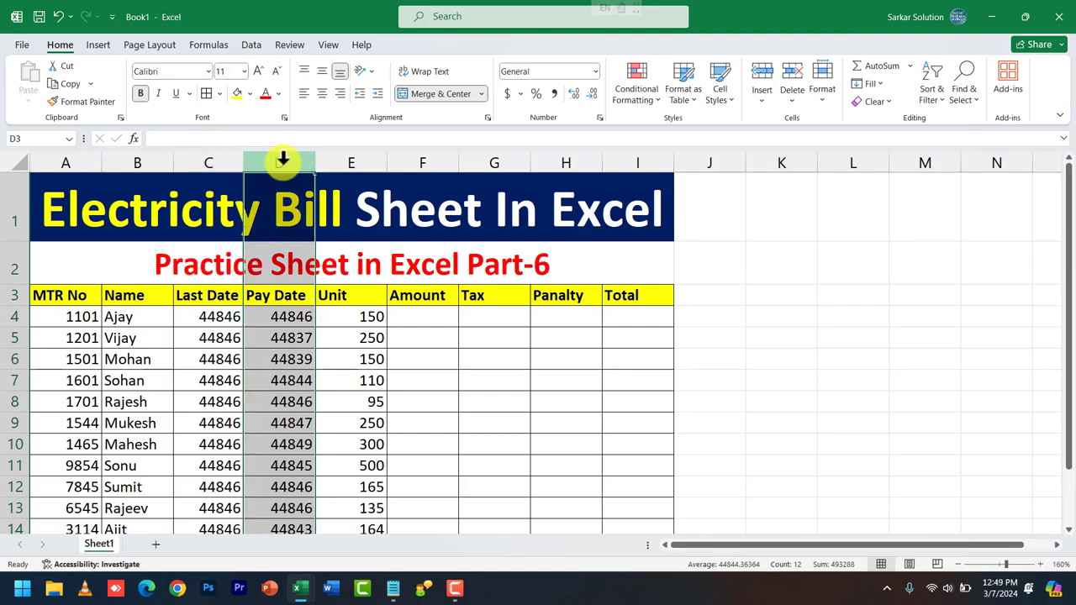
{"action": "scroll", "coordinate": [258, 173], "scroll_direction": "up", "scroll_amount": 3}
{"action": "scroll", "coordinate": [362, 181], "scroll_direction": "up", "scroll_amount": 1}
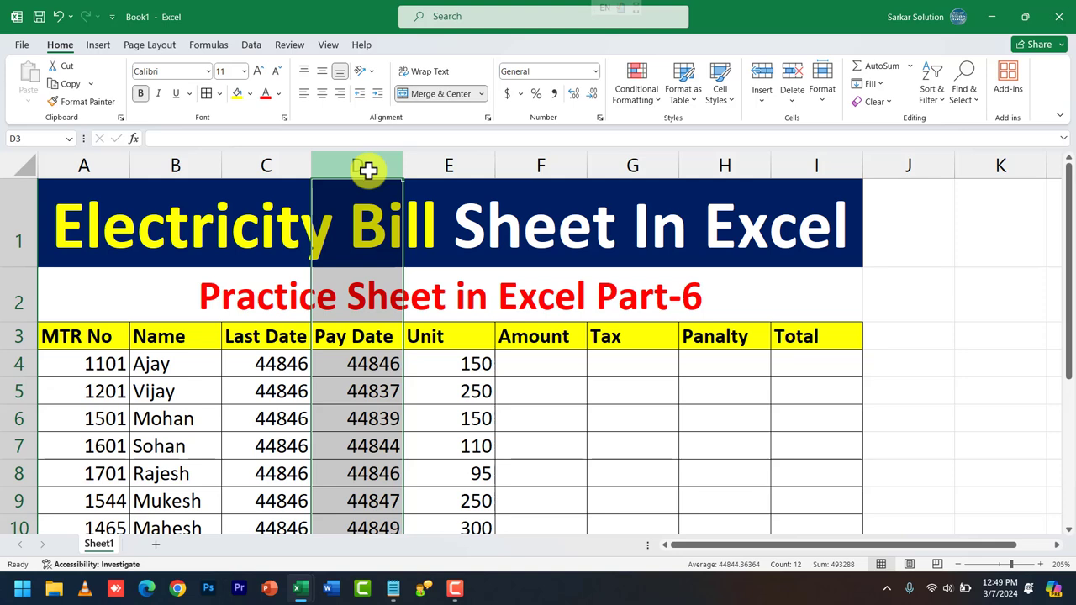
{"action": "left_click", "coordinate": [446, 162]}
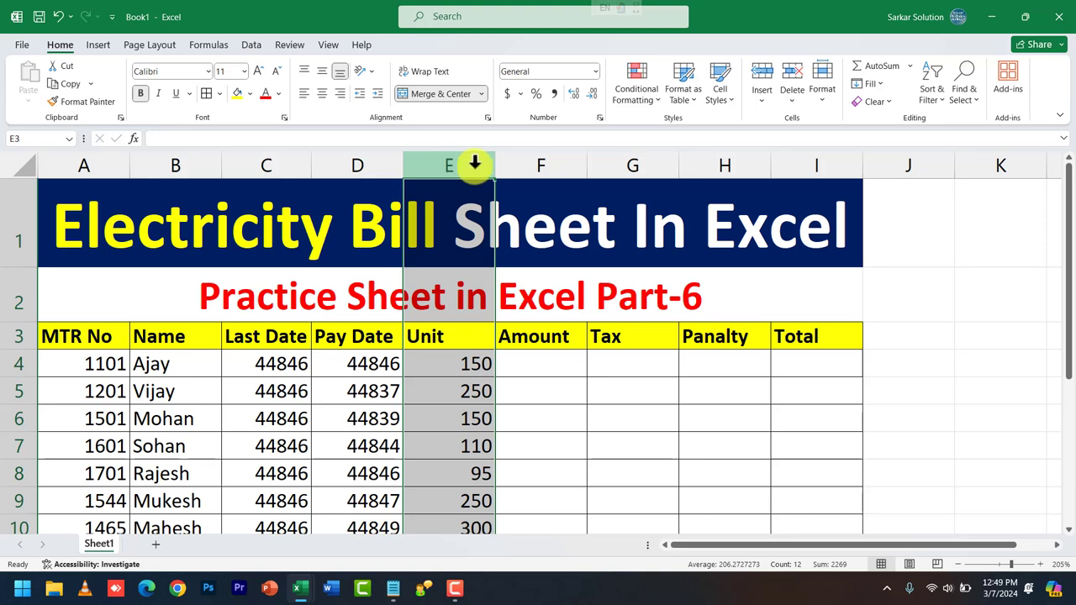
{"action": "left_click", "coordinate": [542, 162]}
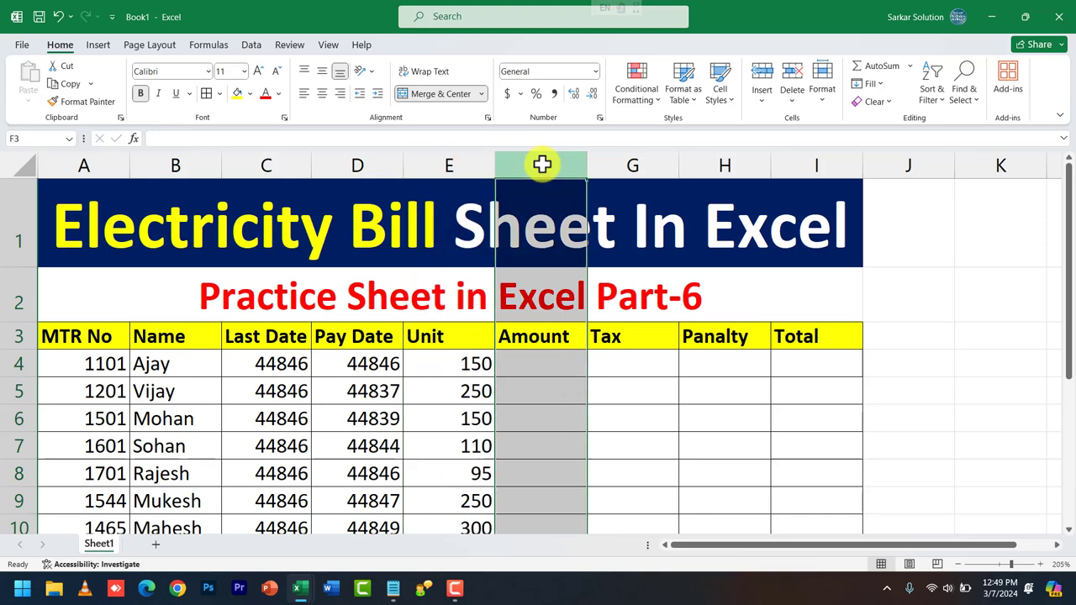
{"action": "left_click", "coordinate": [596, 163]}
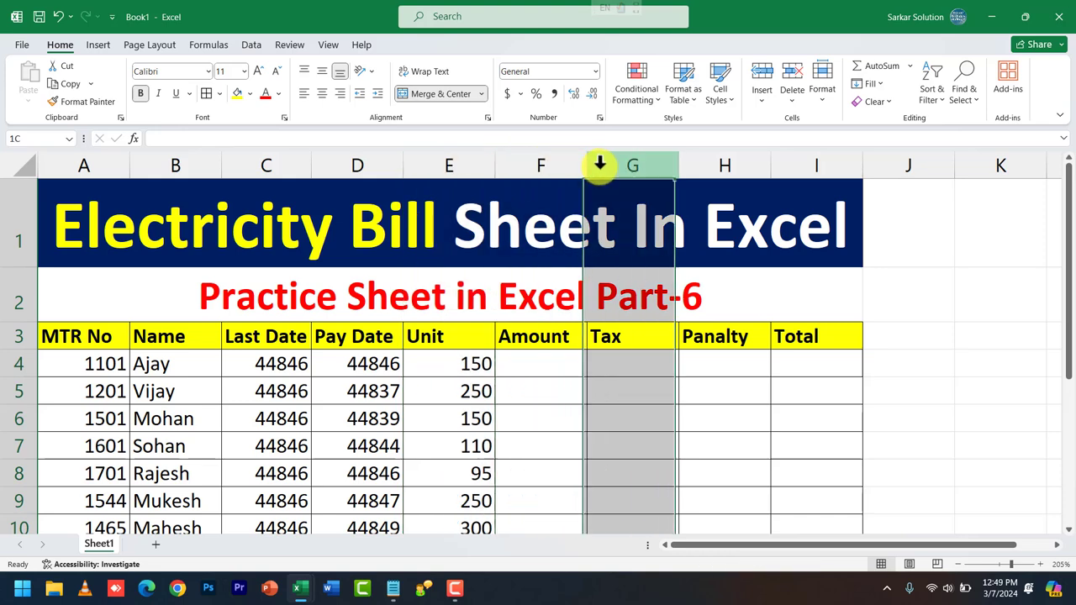
{"action": "left_click", "coordinate": [738, 167]}
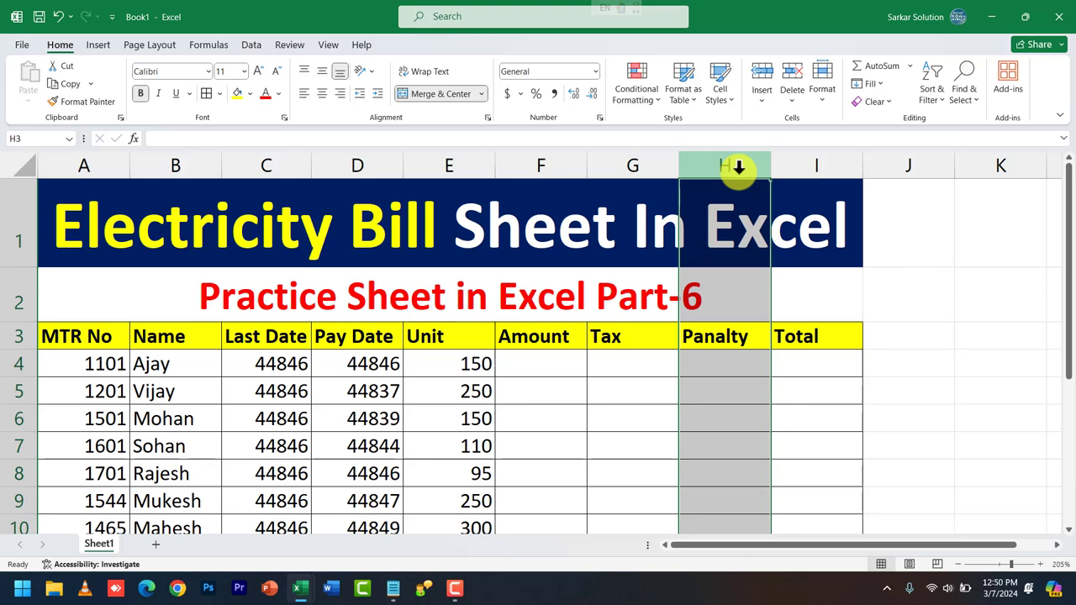
{"action": "key", "text": "ctrl+plus"}
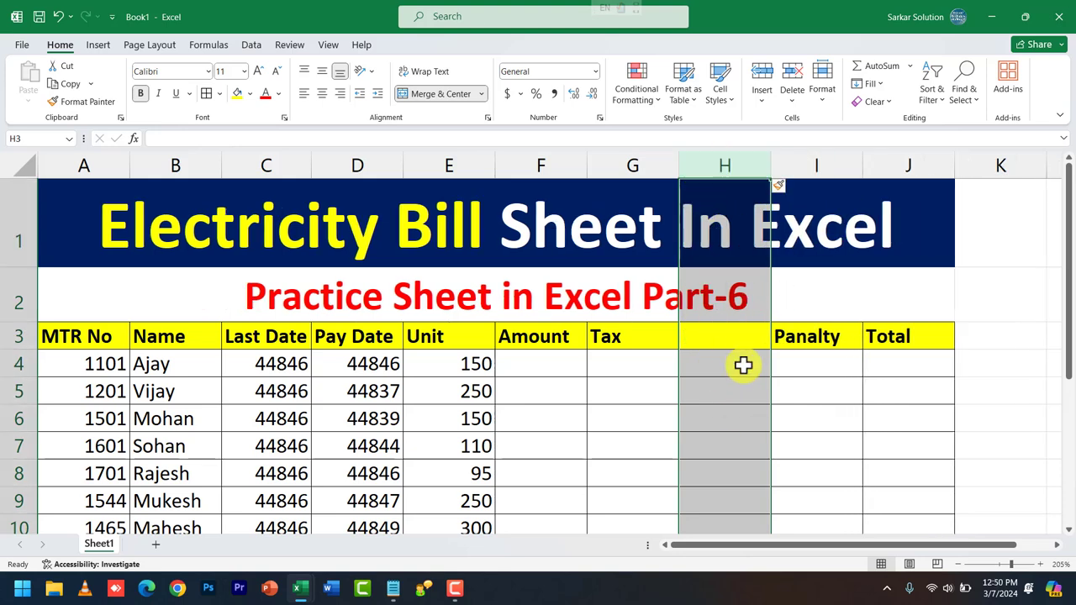
{"action": "key", "text": "ctrl+z"}
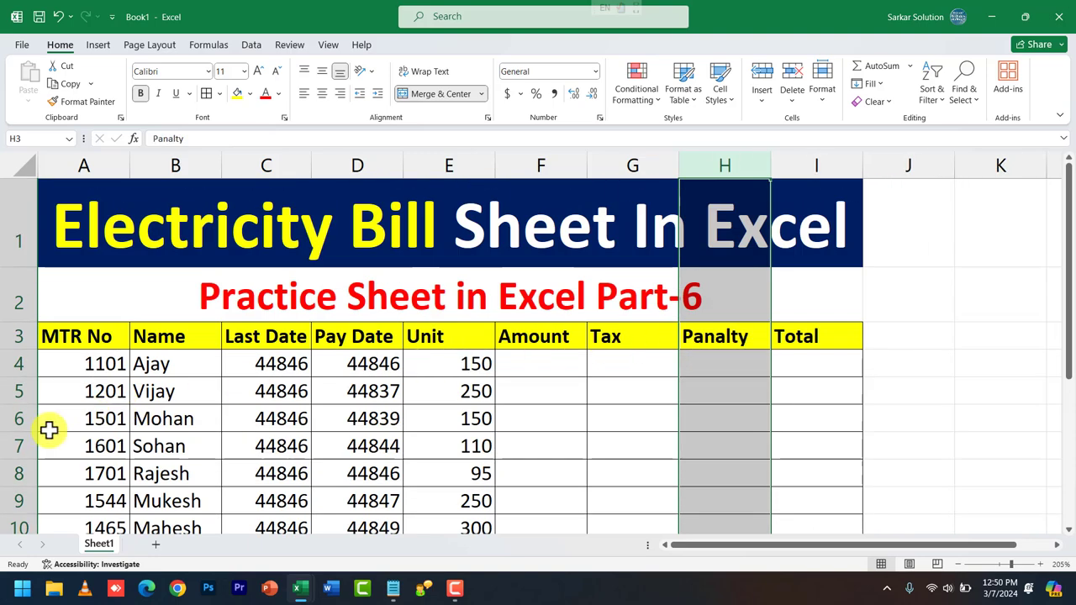
{"action": "left_click", "coordinate": [19, 418]}
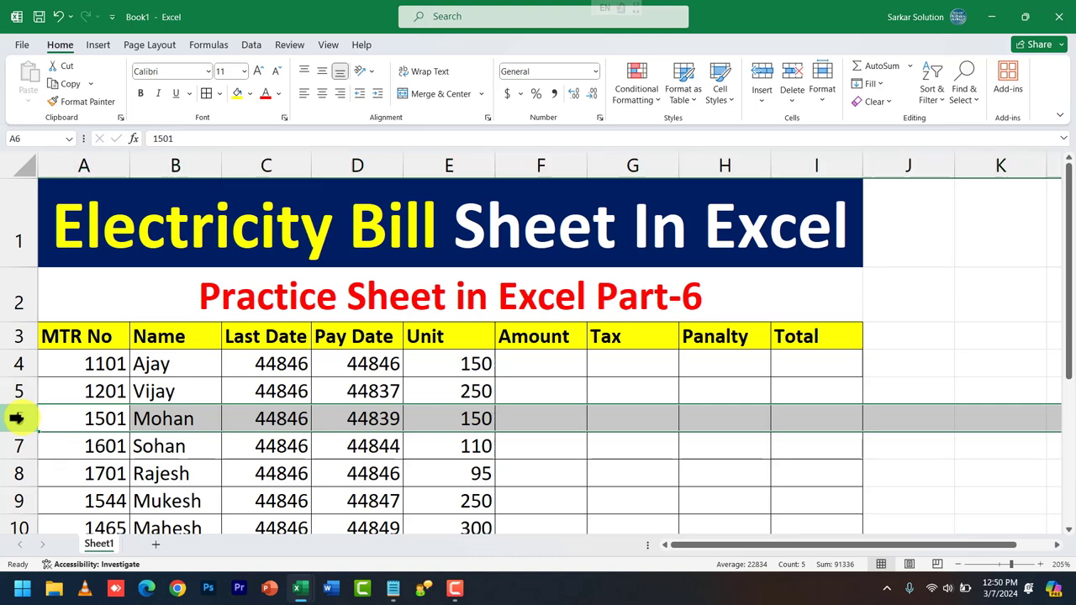
{"action": "key", "text": "ctrl+shift+plus"}
{"action": "key", "text": "ctrl+minus"}
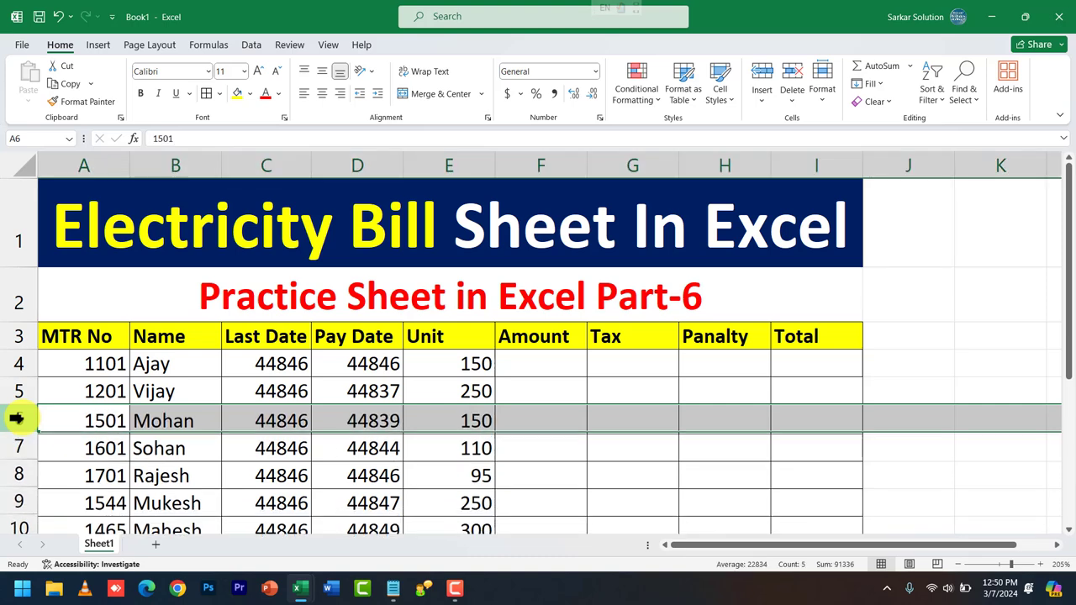
{"action": "scroll", "coordinate": [360, 426], "scroll_direction": "down", "scroll_amount": 1}
{"action": "scroll", "coordinate": [361, 425], "scroll_direction": "down", "scroll_amount": 1}
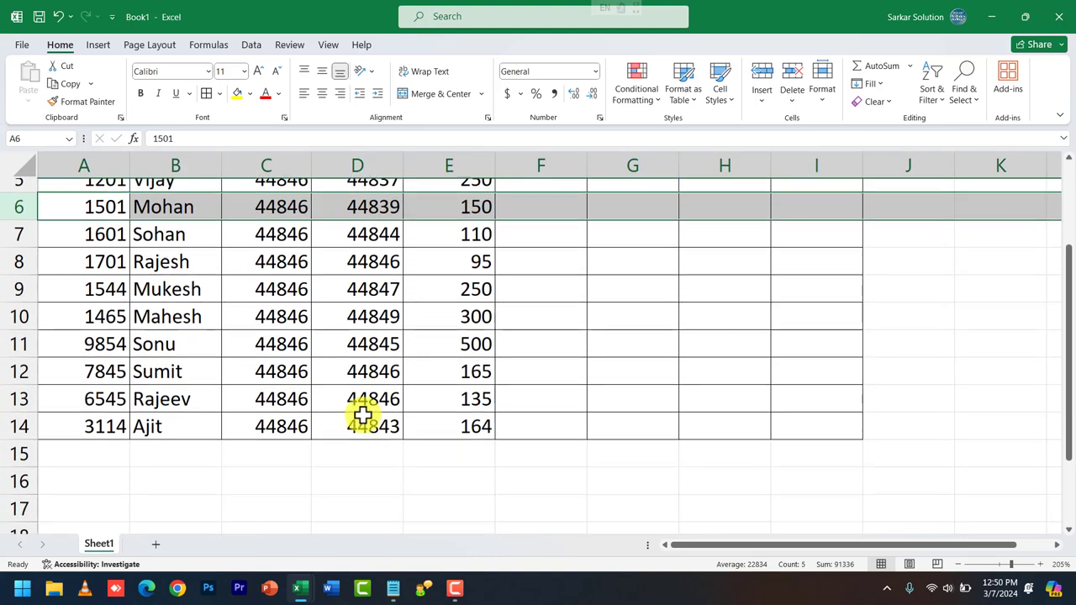
{"action": "scroll", "coordinate": [361, 420], "scroll_direction": "down", "scroll_amount": 2}
{"action": "left_click", "coordinate": [192, 461]}
{"action": "type", "text": "1"}
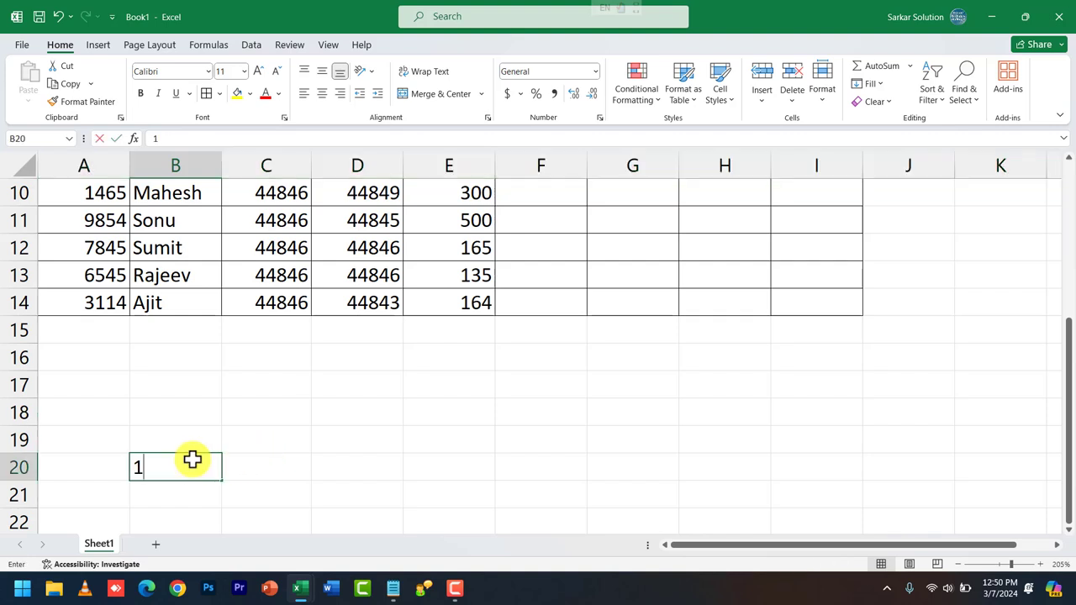
{"action": "key", "text": "Return"}
{"action": "left_click", "coordinate": [202, 457]}
{"action": "scroll", "coordinate": [207, 451], "scroll_direction": "down", "scroll_amount": 3}
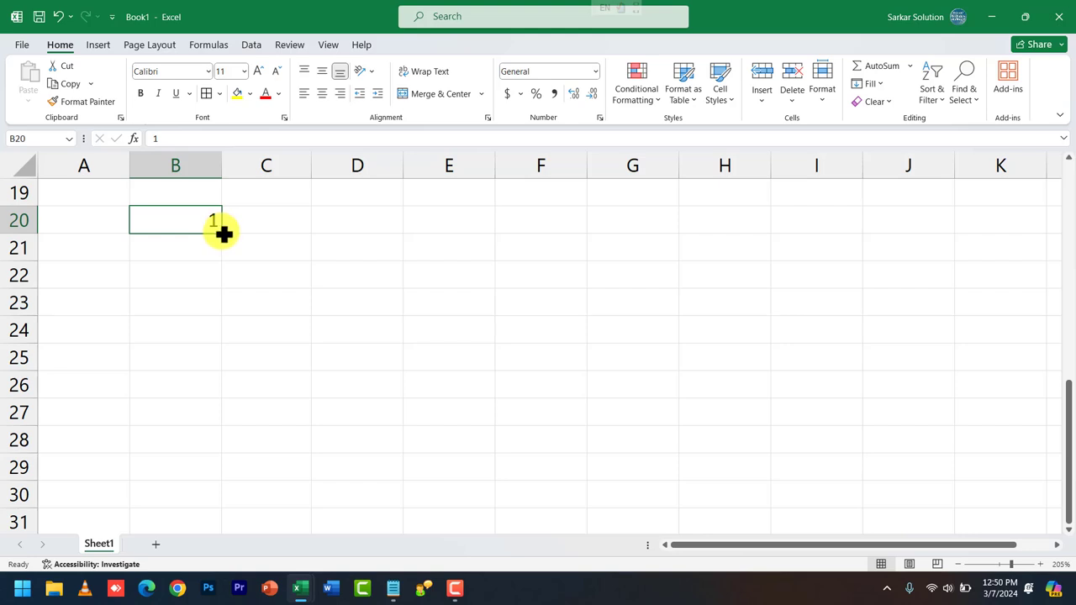
{"action": "left_click_drag", "start_coordinate": [222, 232], "coordinate": [204, 459]}
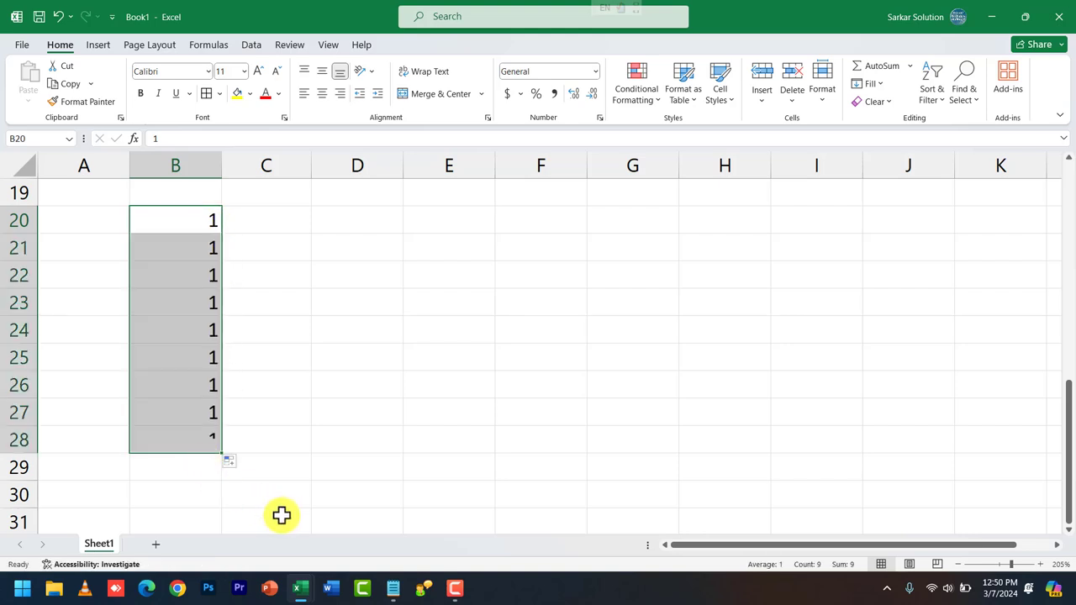
{"action": "key", "text": "ctrl+z"}
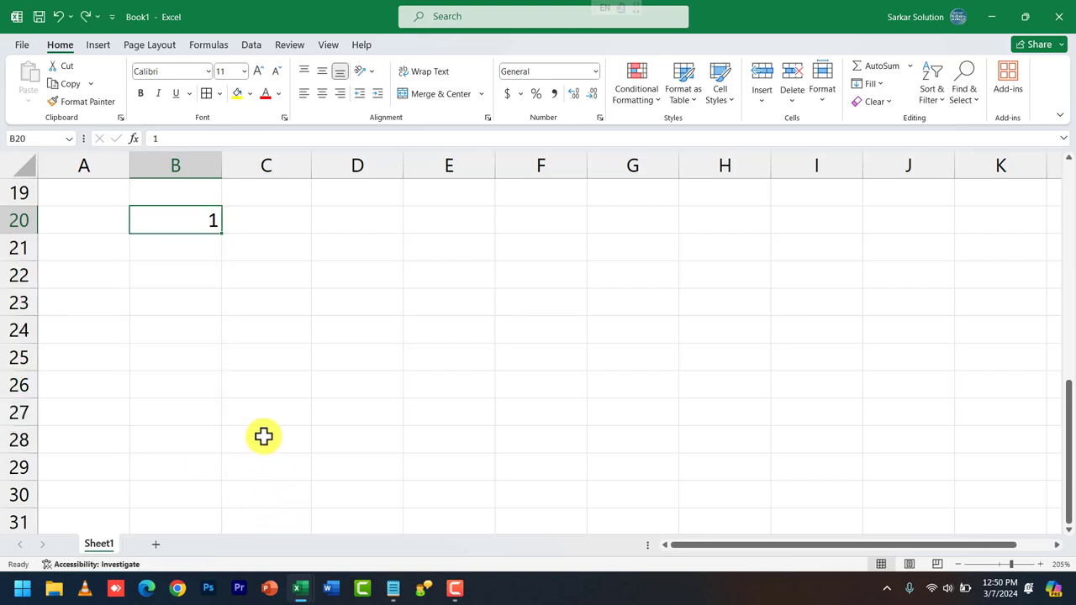
{"action": "left_click", "coordinate": [202, 237]}
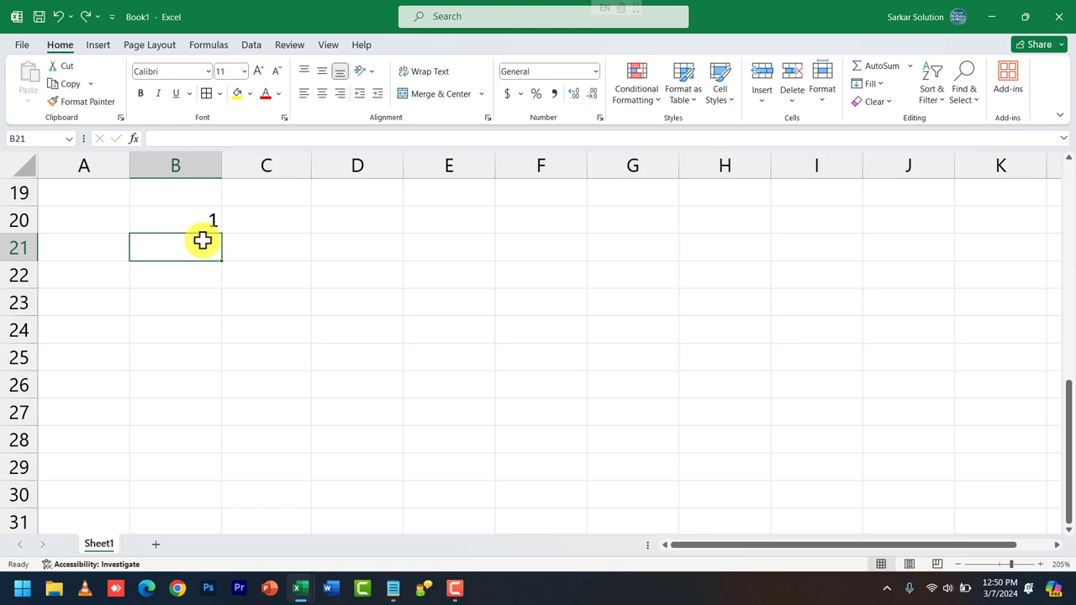
{"action": "type", "text": "2"}
{"action": "left_click_drag", "start_coordinate": [209, 221], "coordinate": [226, 450]}
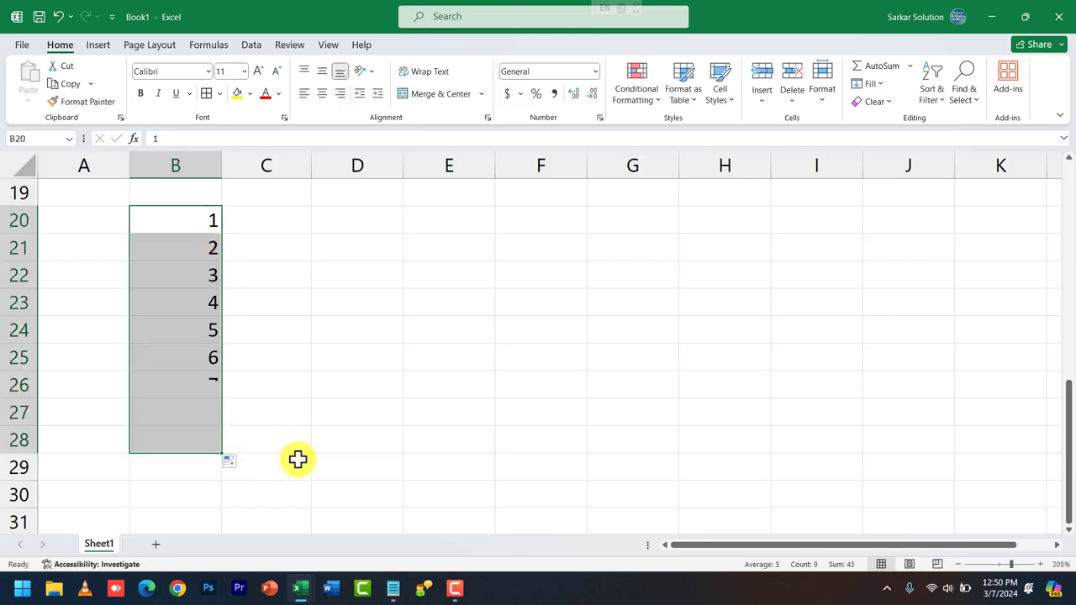
{"action": "key", "text": "ctrl+z"}
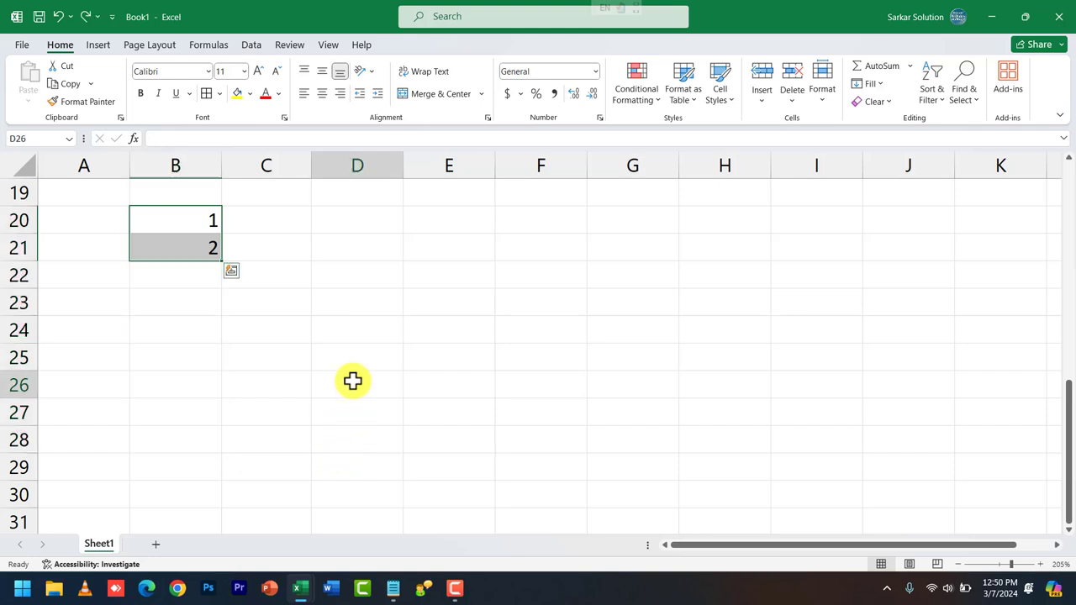
{"action": "left_click", "coordinate": [353, 379]}
{"action": "left_click", "coordinate": [215, 244]}
{"action": "key", "text": "Delete"}
{"action": "left_click", "coordinate": [291, 257]}
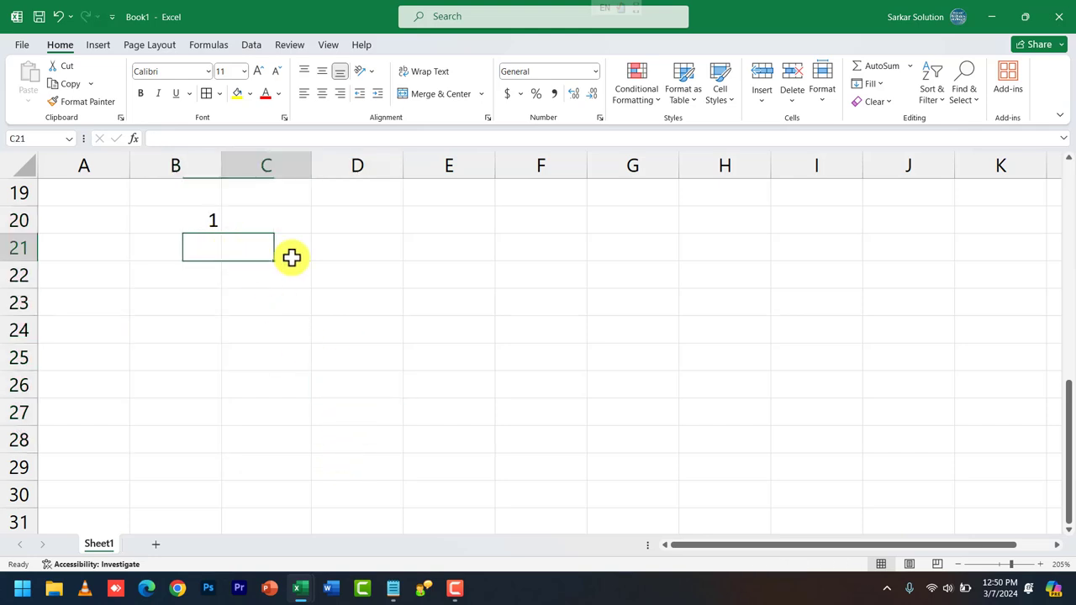
{"action": "left_click", "coordinate": [210, 221]}
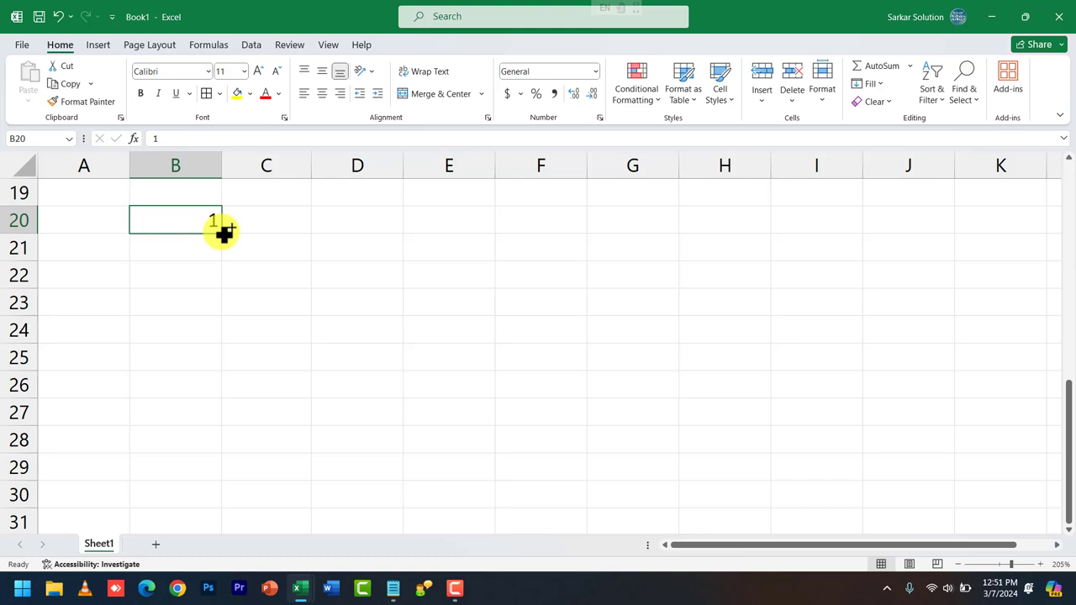
{"action": "left_click_drag", "start_coordinate": [224, 233], "coordinate": [235, 483]}
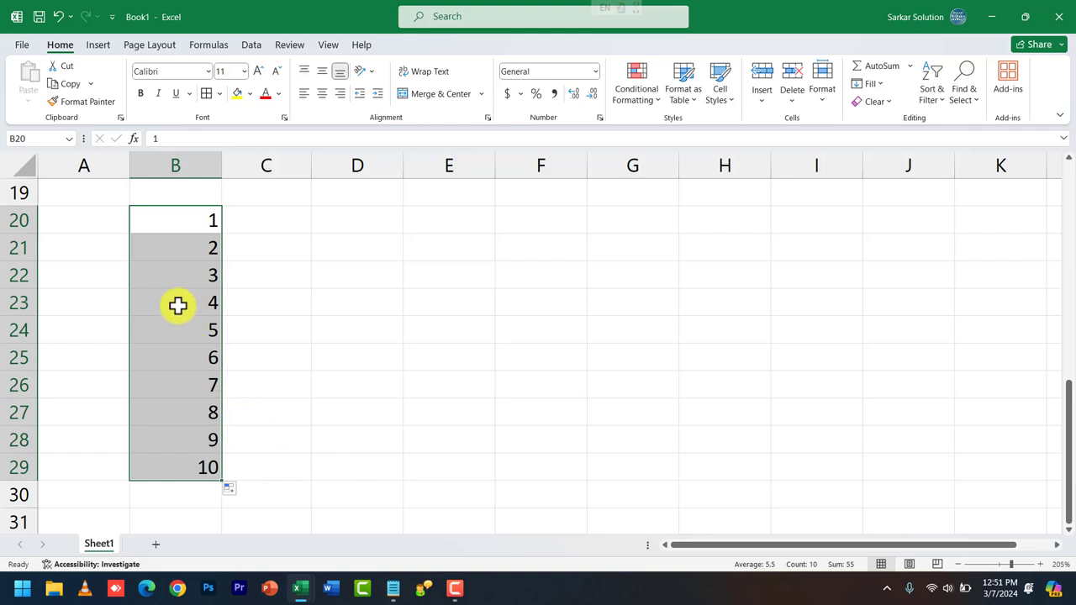
{"action": "key", "text": "Delete"}
{"action": "left_click", "coordinate": [261, 227]}
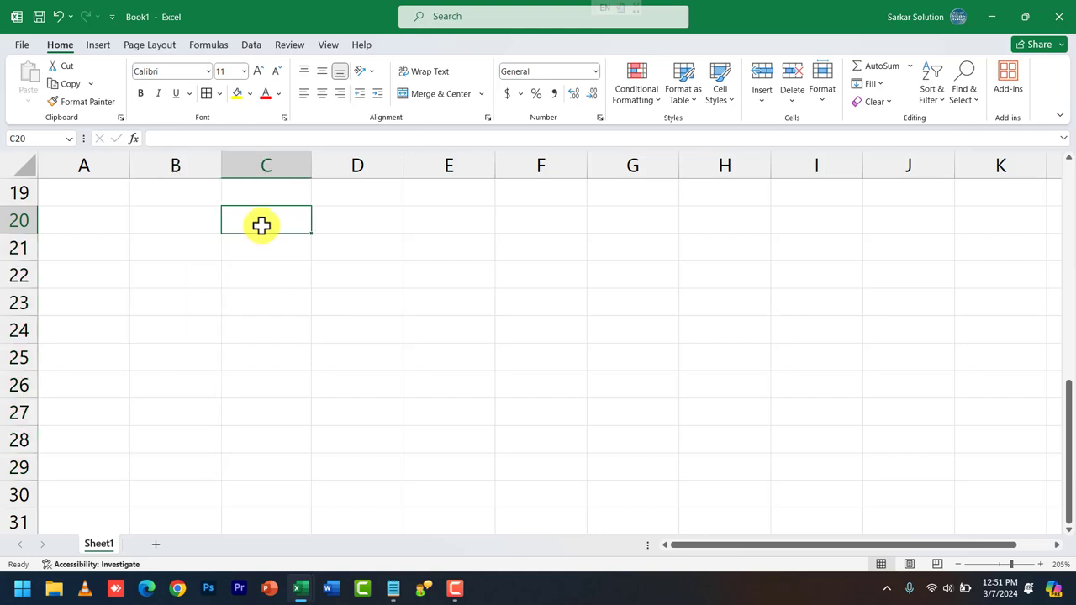
{"action": "type", "text": "2"}
{"action": "key", "text": "Return"}
{"action": "type", "text": "4"}
{"action": "key", "text": "Return"}
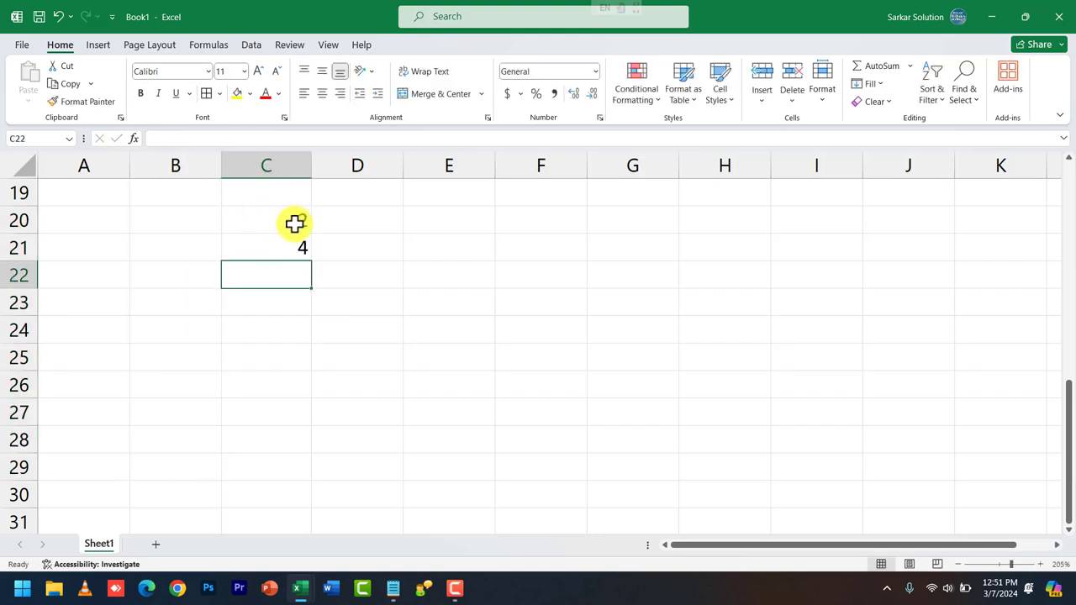
{"action": "left_click", "coordinate": [296, 222]}
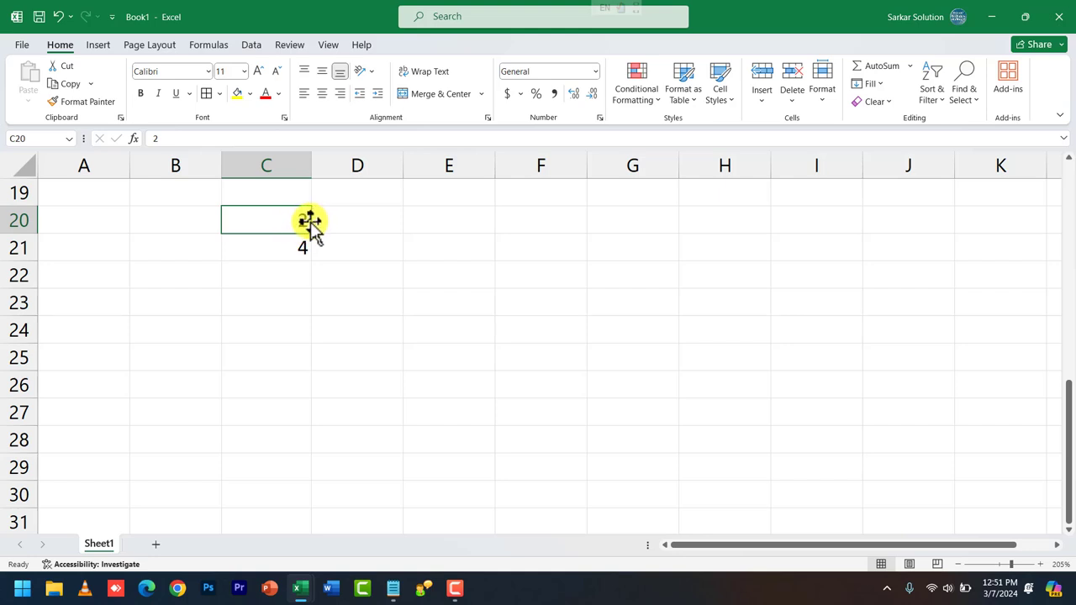
{"action": "left_click_drag", "start_coordinate": [288, 215], "coordinate": [284, 268]}
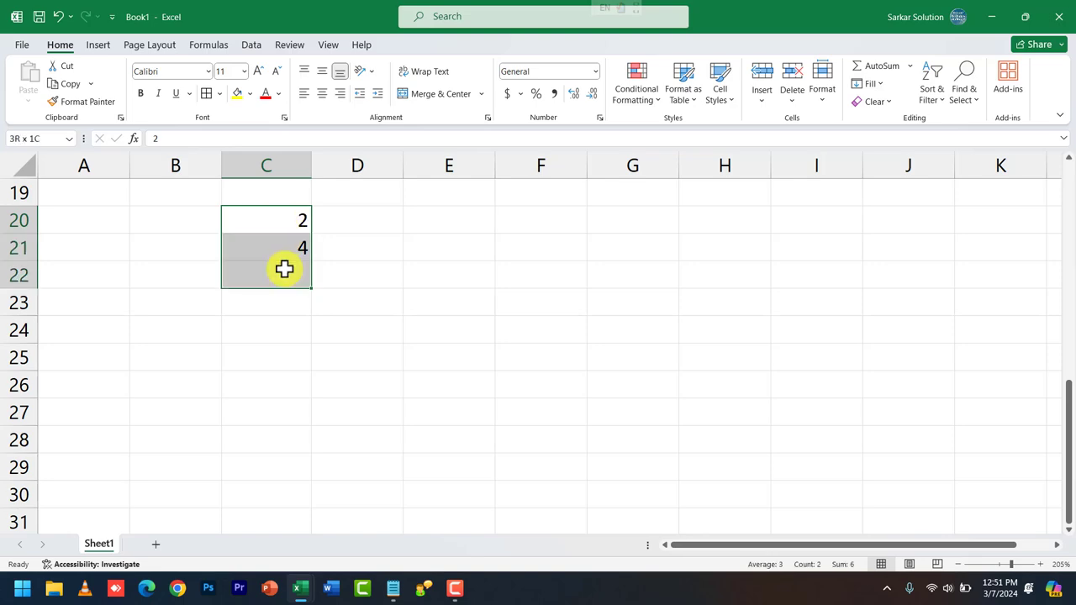
{"action": "key", "text": "Delete"}
{"action": "scroll", "coordinate": [360, 294], "scroll_direction": "up", "scroll_amount": 4}
- Inspect the header and first-row cells: MTR No, Unit, meter 1101, Ajay and his Last Date
{"action": "scroll", "coordinate": [410, 337], "scroll_direction": "up", "scroll_amount": 2}
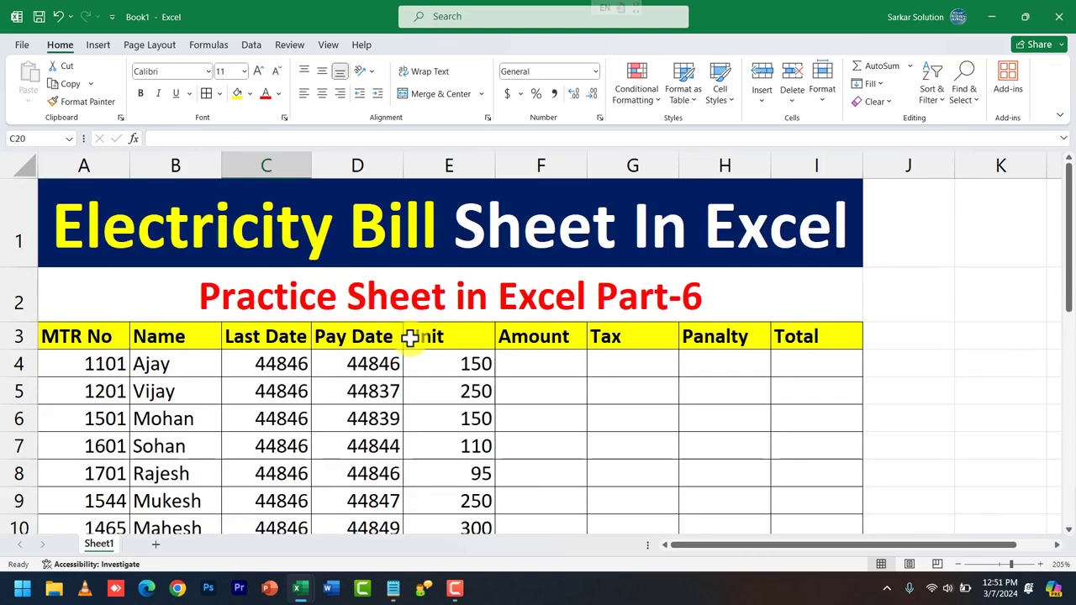
{"action": "left_click", "coordinate": [410, 337]}
{"action": "left_click", "coordinate": [108, 337]}
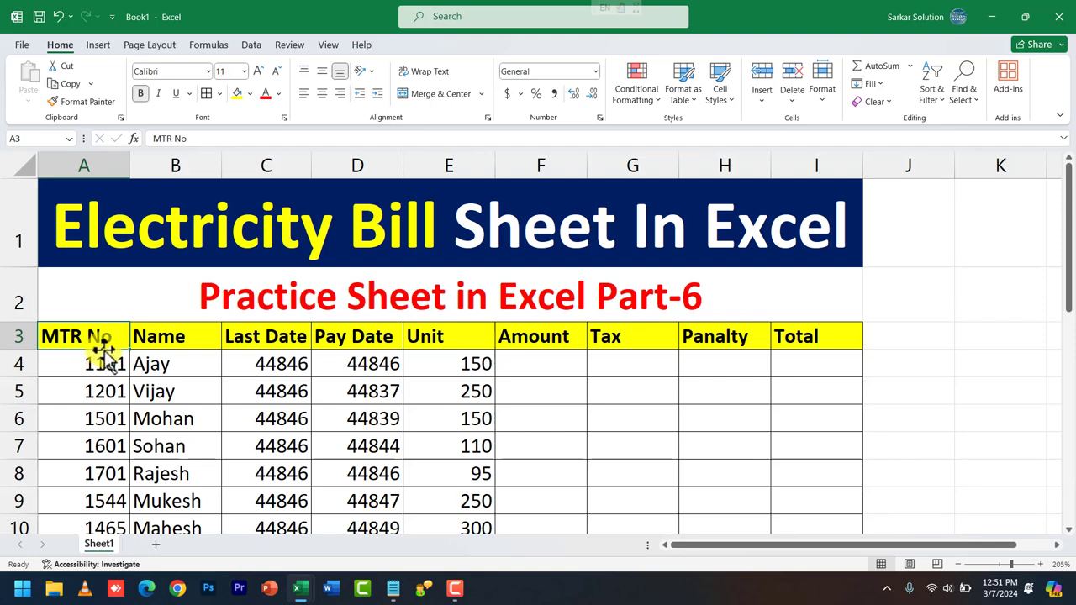
{"action": "scroll", "coordinate": [107, 340], "scroll_direction": "down", "scroll_amount": 1}
{"action": "scroll", "coordinate": [108, 268], "scroll_direction": "up", "scroll_amount": 1}
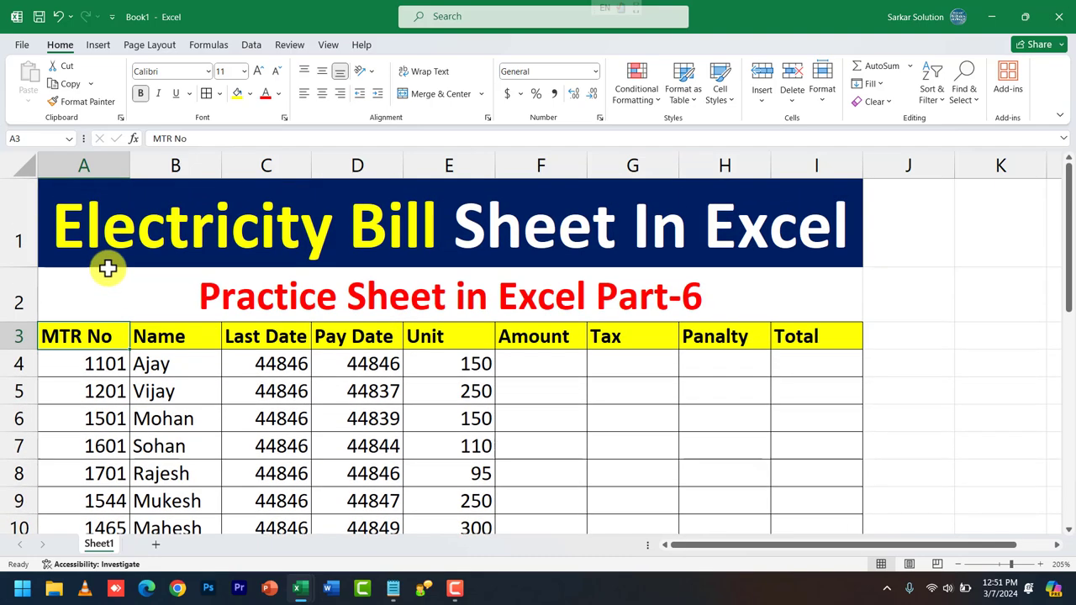
{"action": "left_click", "coordinate": [116, 358]}
{"action": "left_click", "coordinate": [141, 360]}
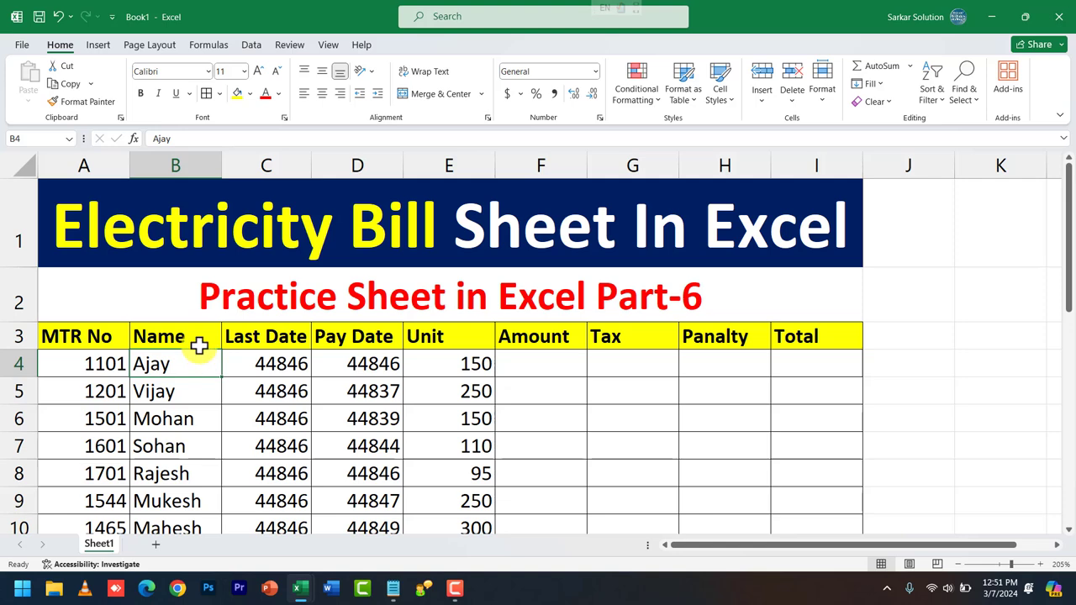
{"action": "left_click", "coordinate": [273, 362]}
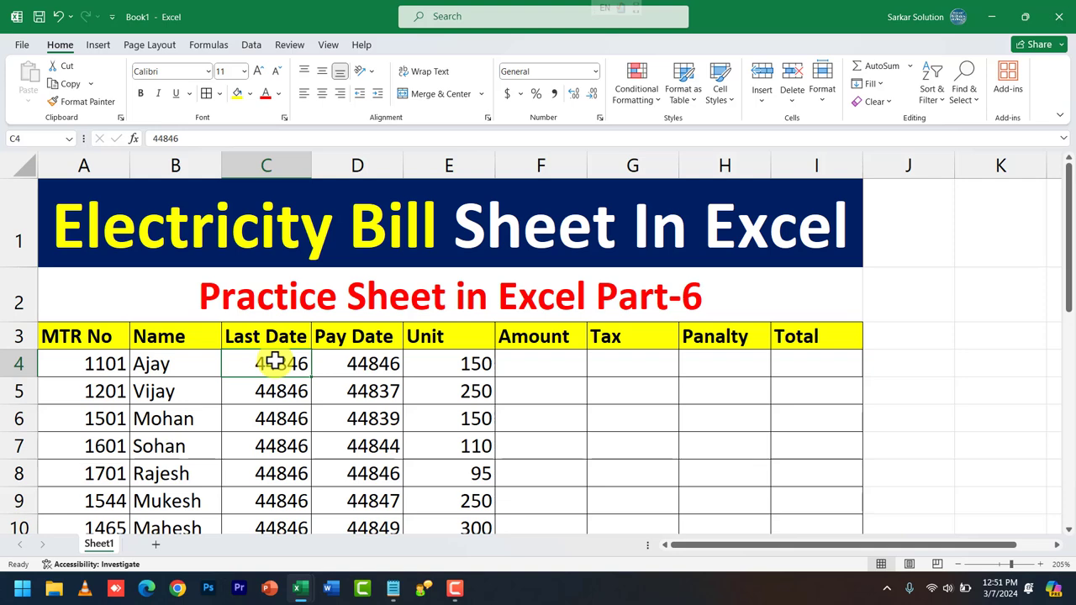
- Format the Last Date and Pay Date values as Short Date
{"action": "left_click_drag", "start_coordinate": [345, 363], "coordinate": [363, 471]}
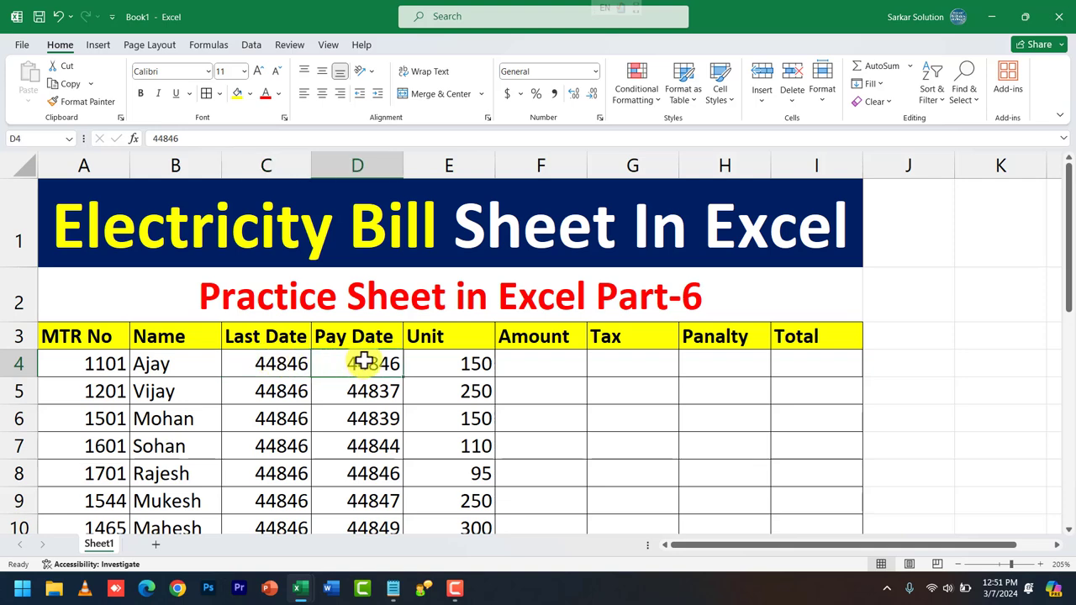
{"action": "mouse_move", "coordinate": [288, 361]}
{"action": "left_mouse_down"}
{"action": "mouse_move", "coordinate": [334, 565]}
{"action": "mouse_move", "coordinate": [331, 488]}
{"action": "left_mouse_up"}
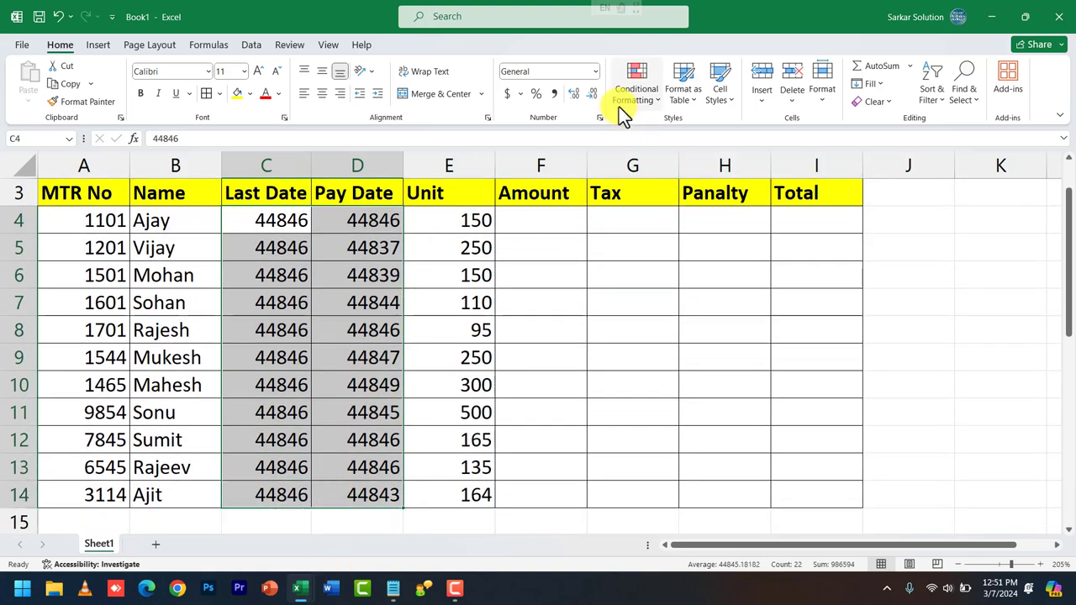
{"action": "left_click", "coordinate": [595, 72]}
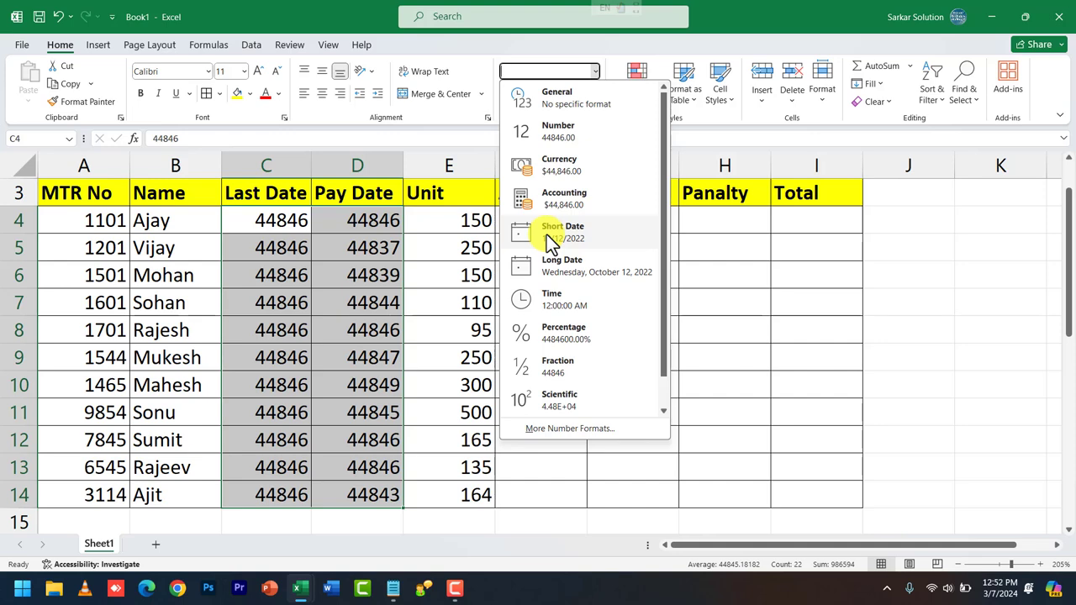
{"action": "left_click", "coordinate": [546, 234]}
{"action": "left_click", "coordinate": [386, 277]}
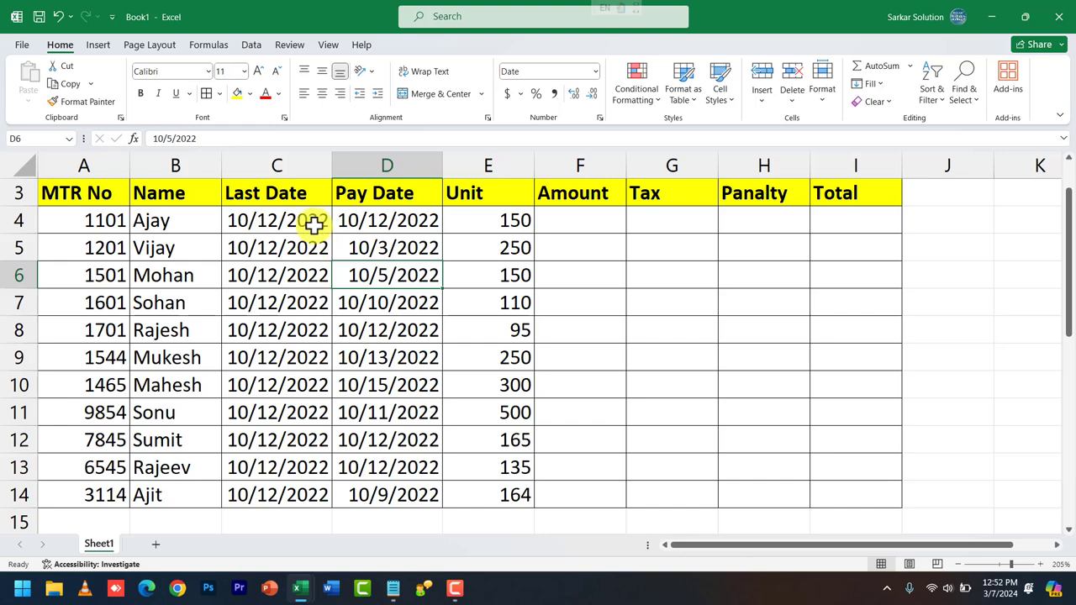
{"action": "left_click_drag", "start_coordinate": [314, 222], "coordinate": [293, 499]}
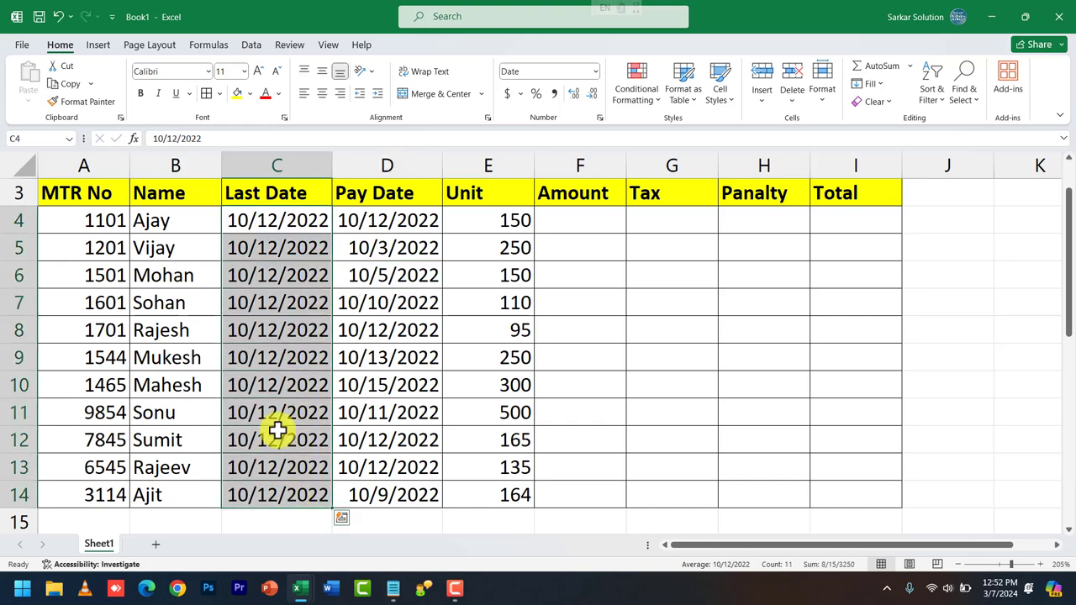
- Enter '12 march' in C4 and fill 3/12/2024 down C4:C14 with Ctrl+D
{"action": "left_click", "coordinate": [240, 220]}
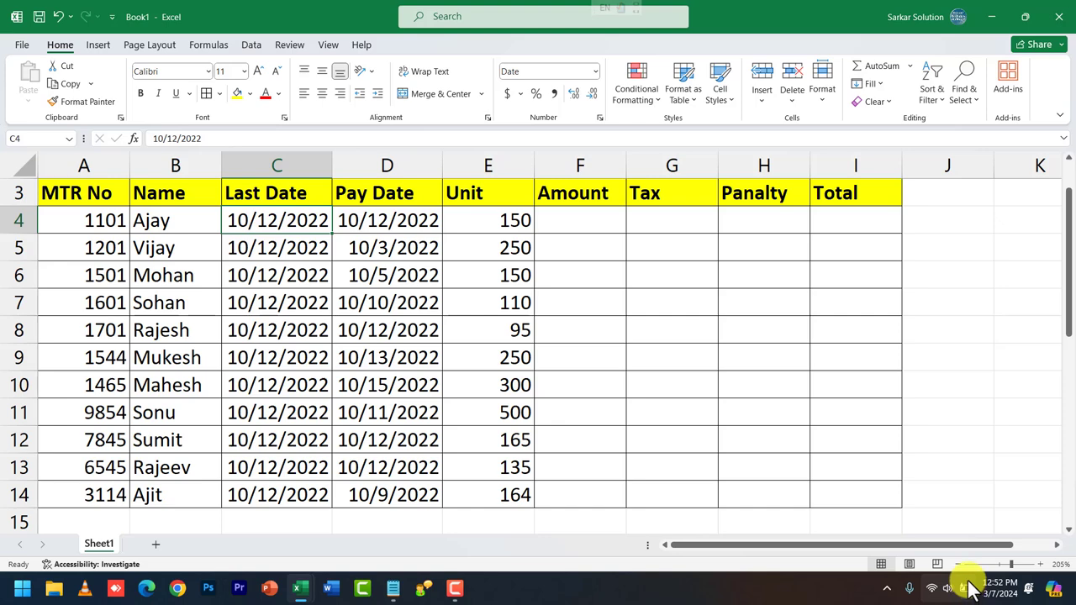
{"action": "type", "text": "12"}
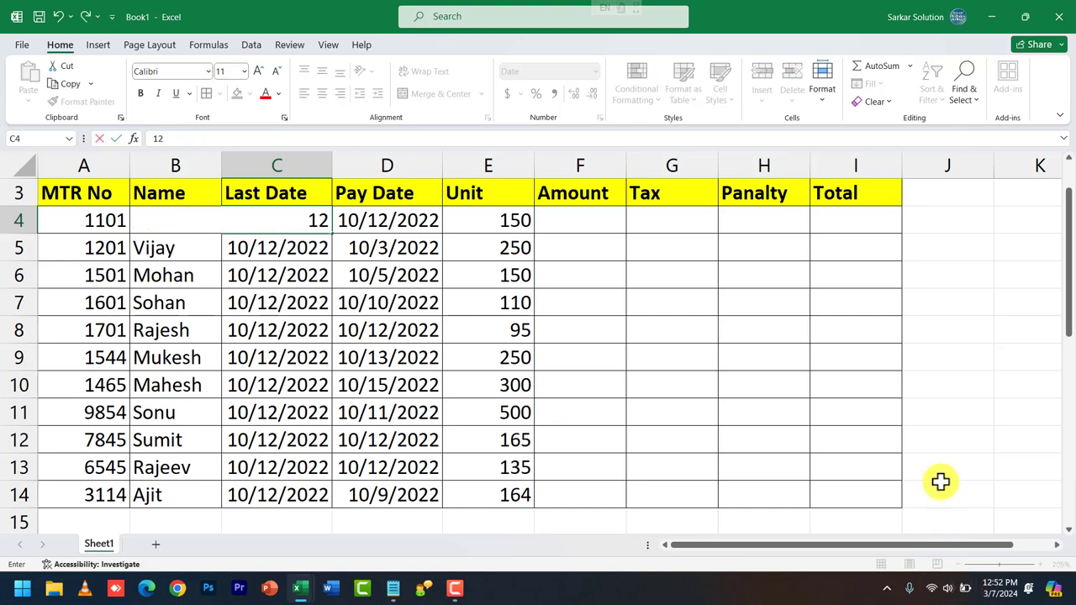
{"action": "type", "text": " marc"}
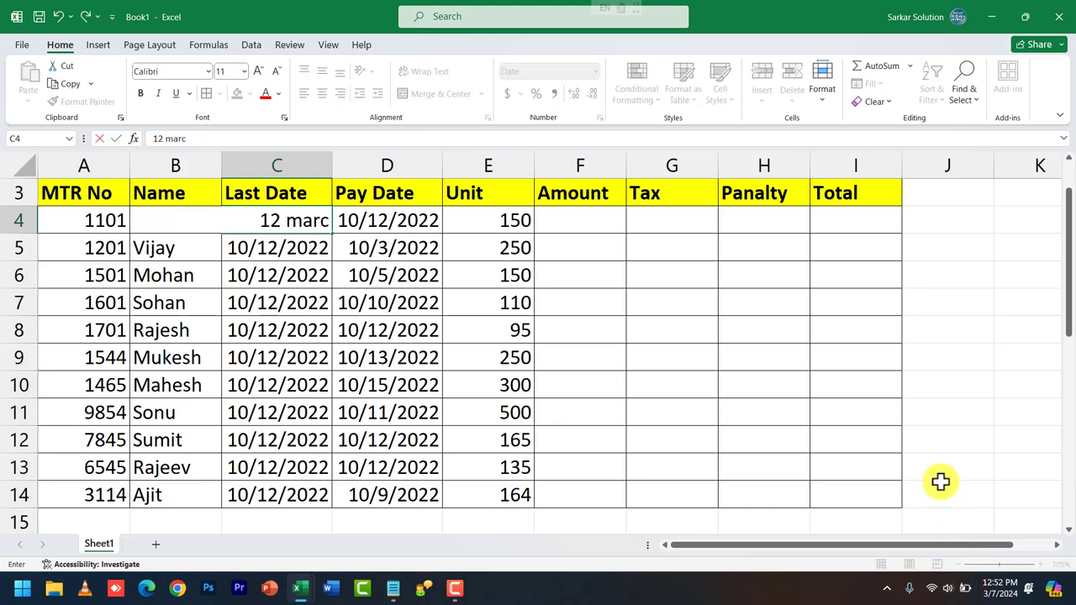
{"action": "type", "text": "h"}
{"action": "key", "text": "Return"}
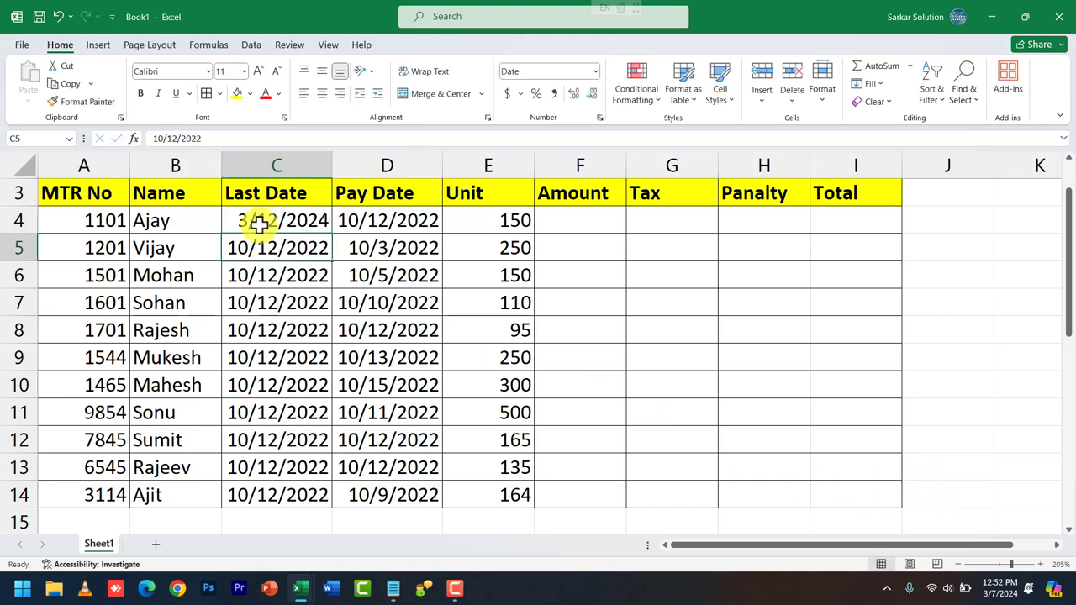
{"action": "left_click", "coordinate": [254, 222]}
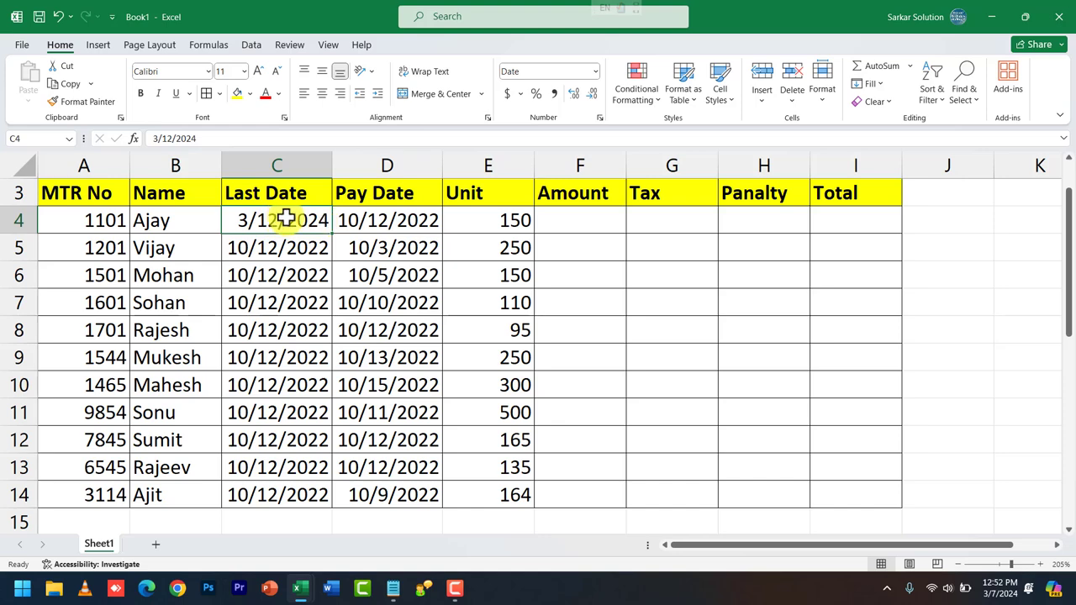
{"action": "left_click_drag", "start_coordinate": [282, 215], "coordinate": [269, 489]}
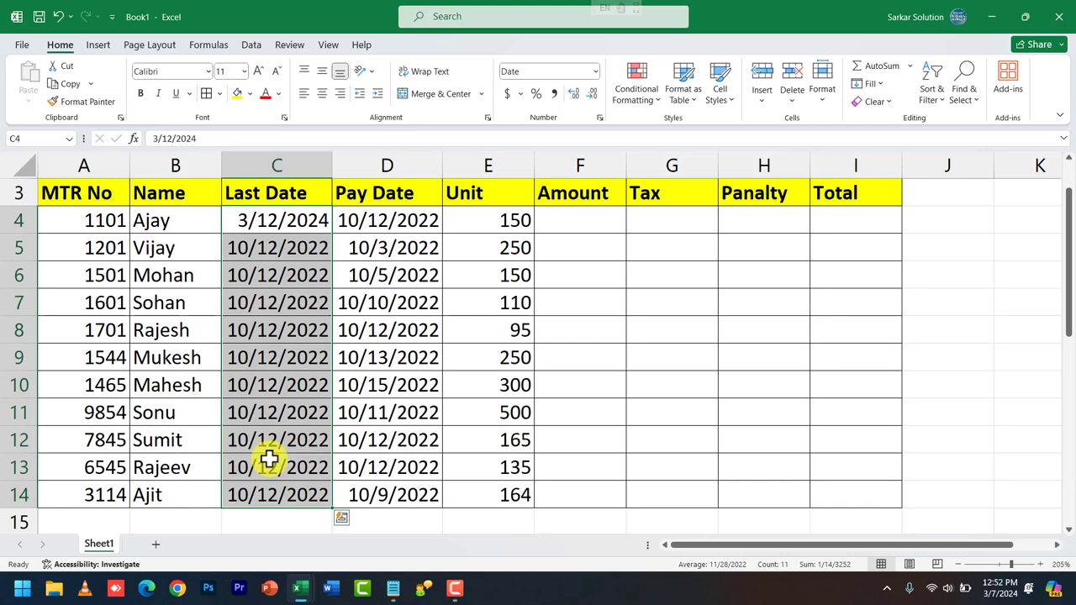
{"action": "key", "text": "ctrl+d"}
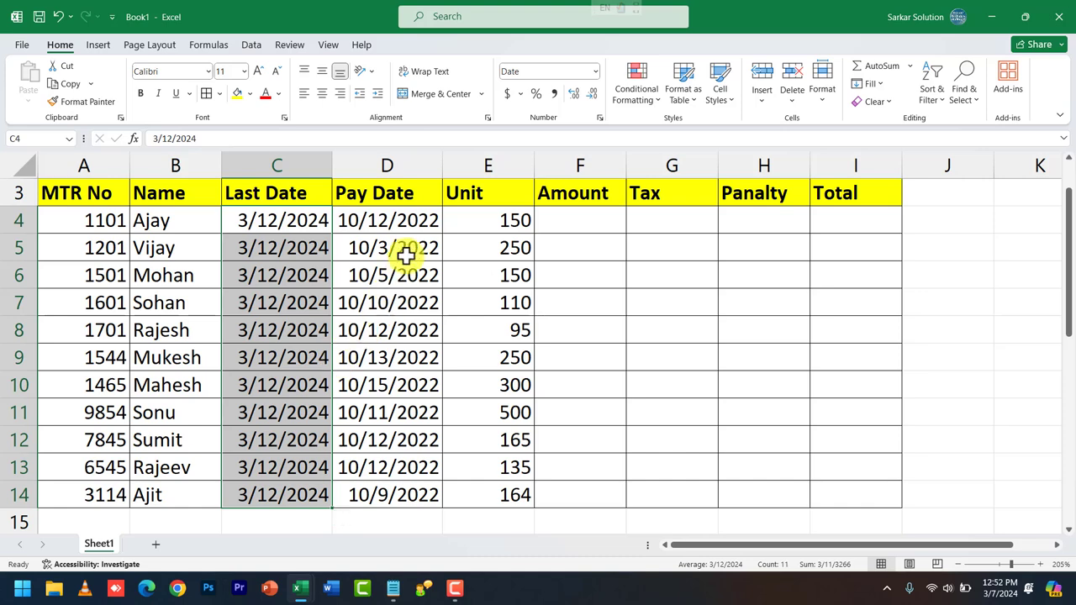
{"action": "left_click", "coordinate": [410, 221]}
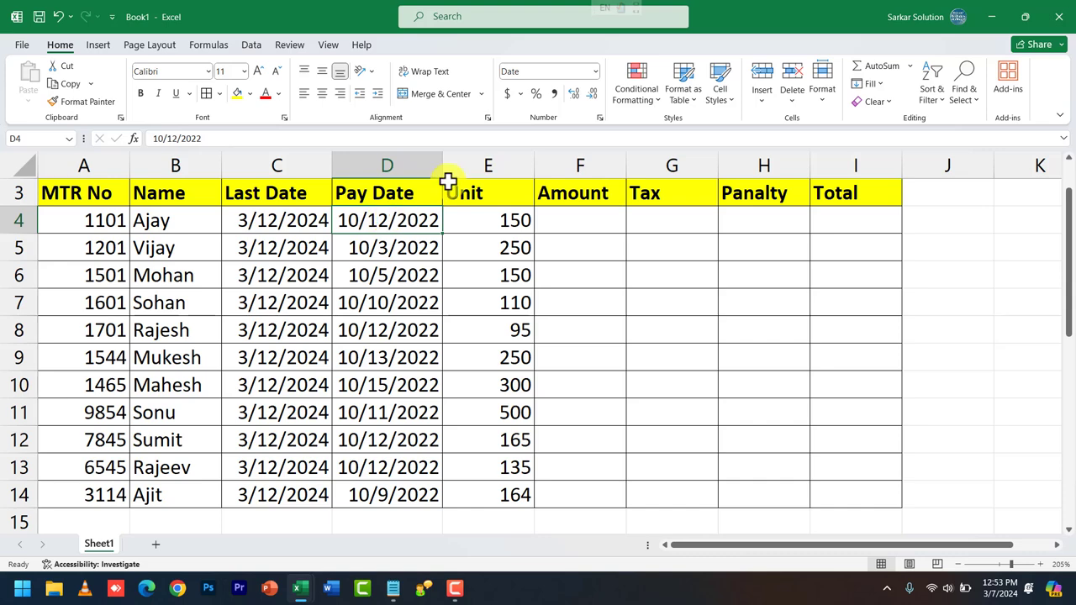
- Enter Pay Dates 7, 8, 9 and 12 March in D4 through D7
{"action": "type", "text": "7"}
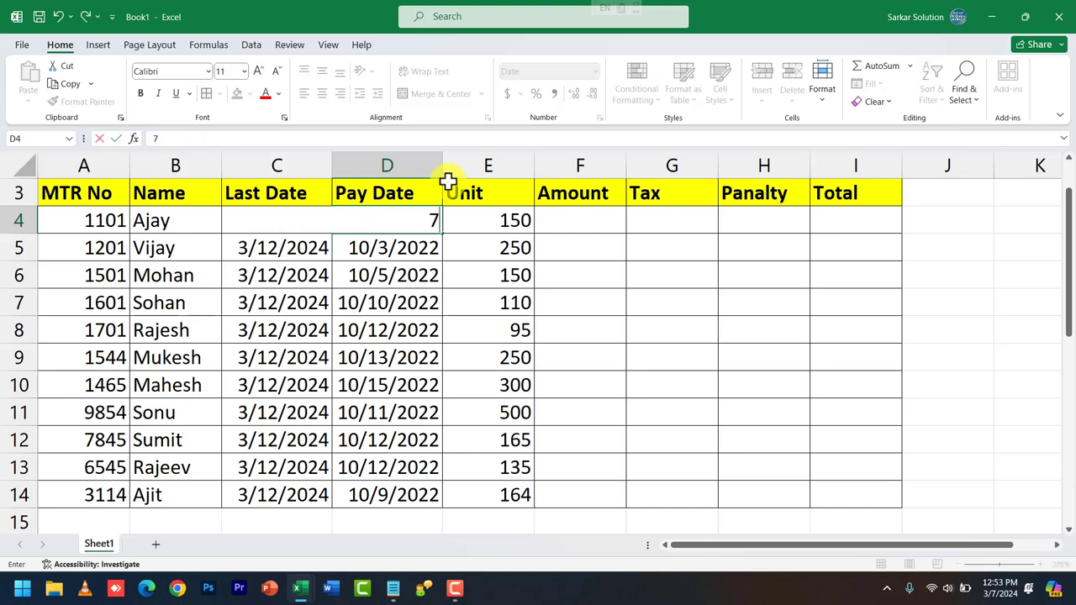
{"action": "type", "text": " march"}
{"action": "key", "text": "Return"}
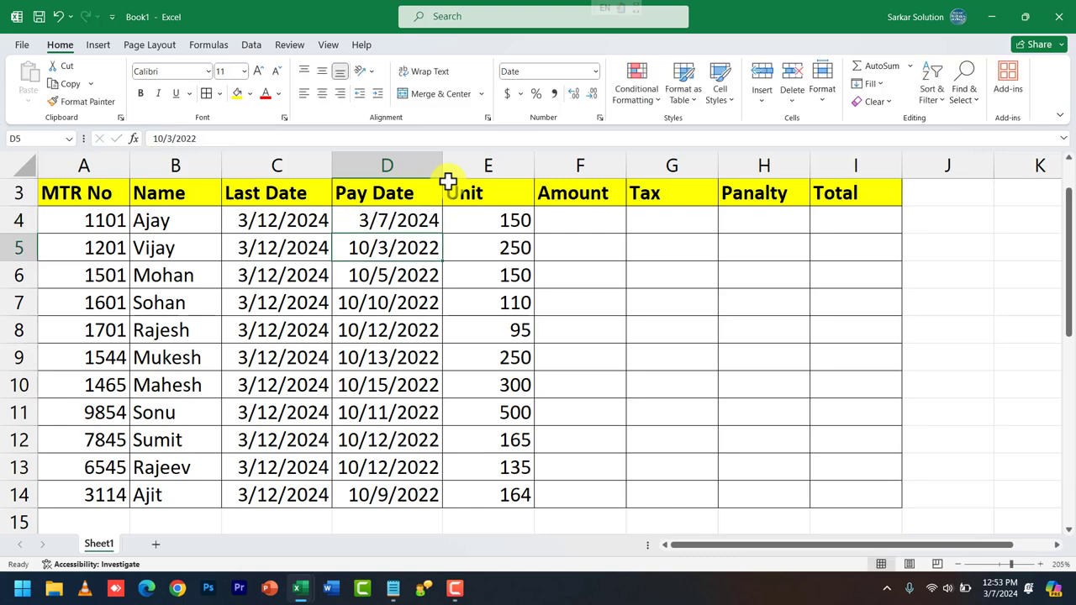
{"action": "key", "text": "Up"}
{"action": "key", "text": "Down"}
{"action": "type", "text": "8 march"}
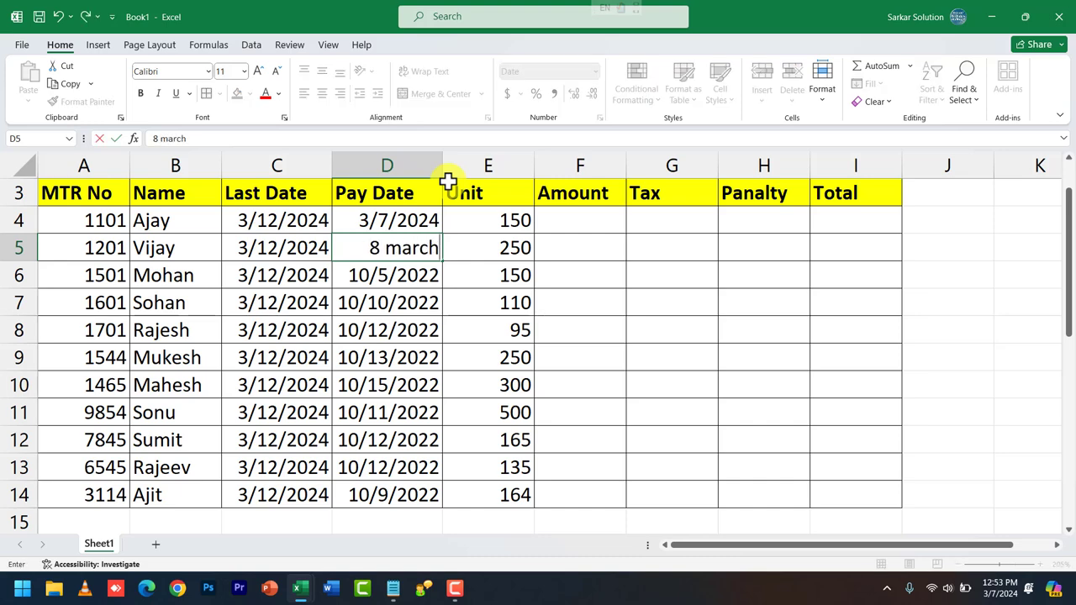
{"action": "key", "text": "Return"}
{"action": "type", "text": "9"}
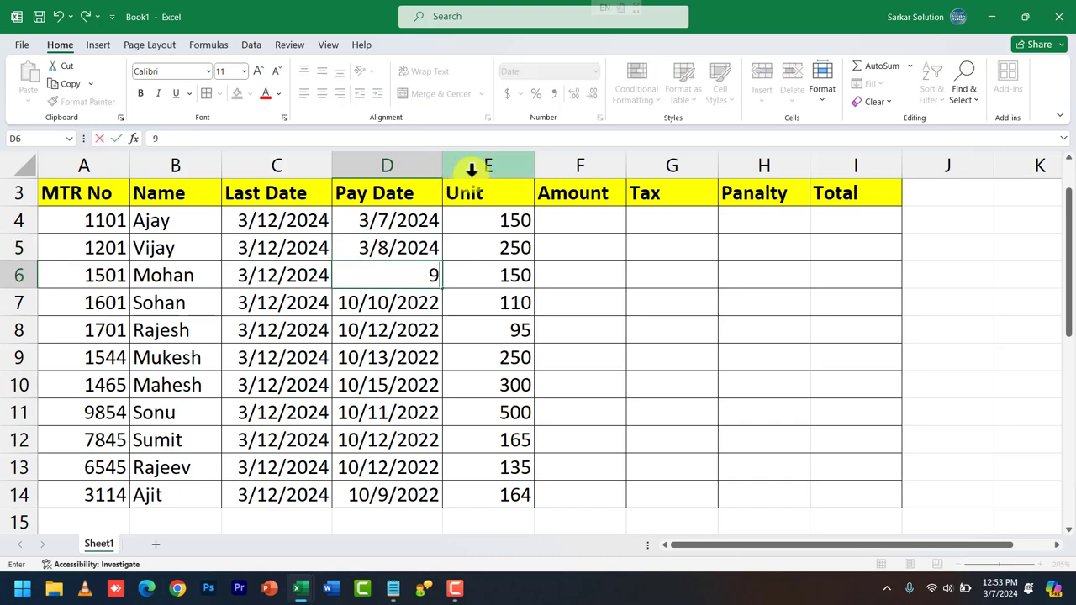
{"action": "type", "text": " march"}
{"action": "key", "text": "Return"}
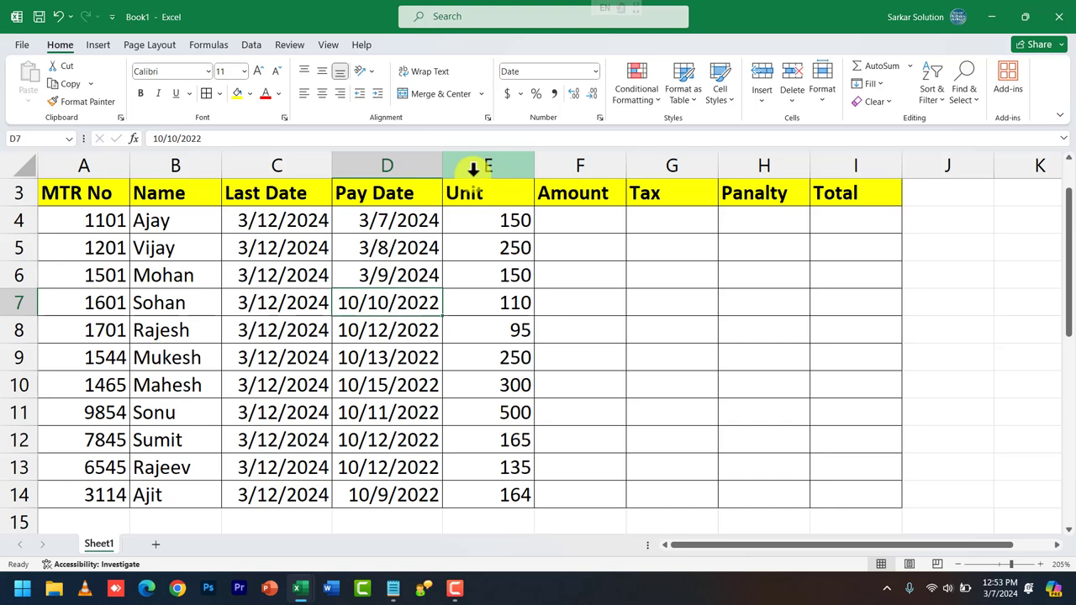
{"action": "type", "text": "12 march"}
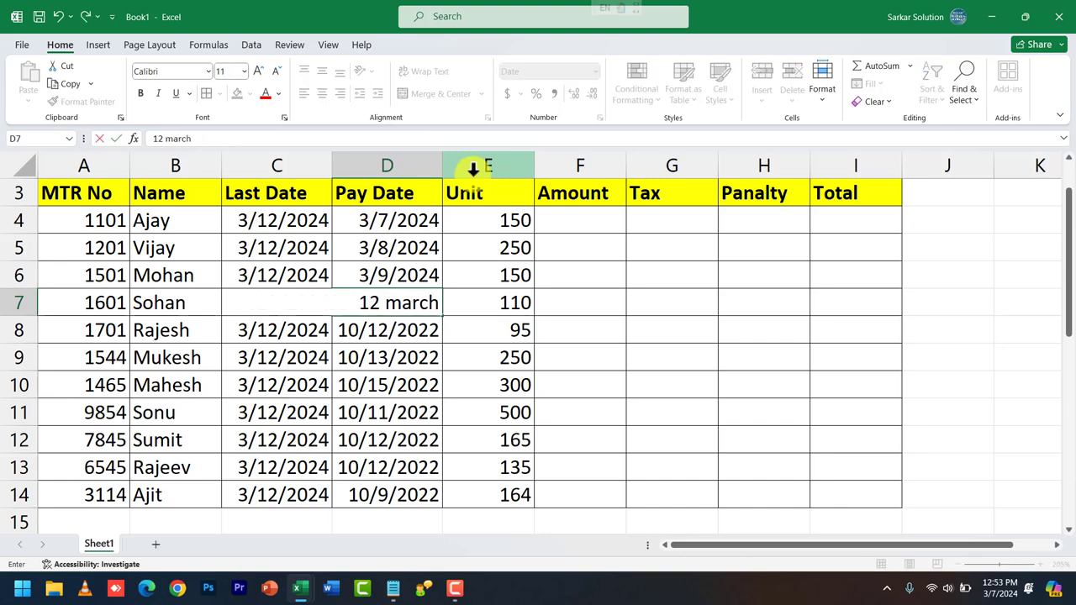
{"action": "key", "text": "Return"}
- Enter 14 and 15 March in D8:D9, then fill 3/12/2024 from D10 to D14
{"action": "type", "text": "1"}
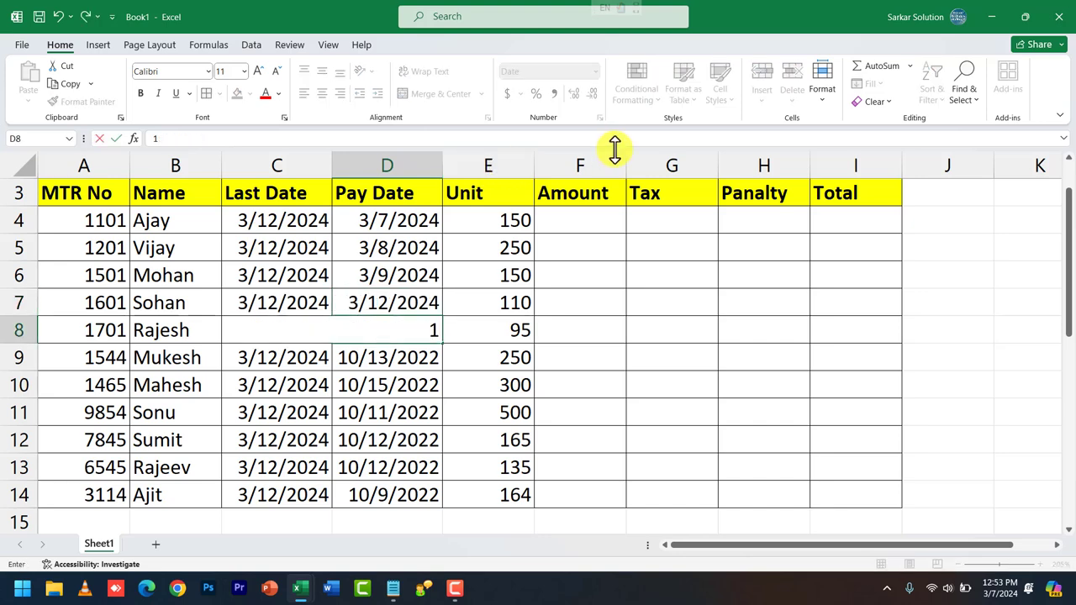
{"action": "type", "text": "4 march"}
{"action": "key", "text": "Return"}
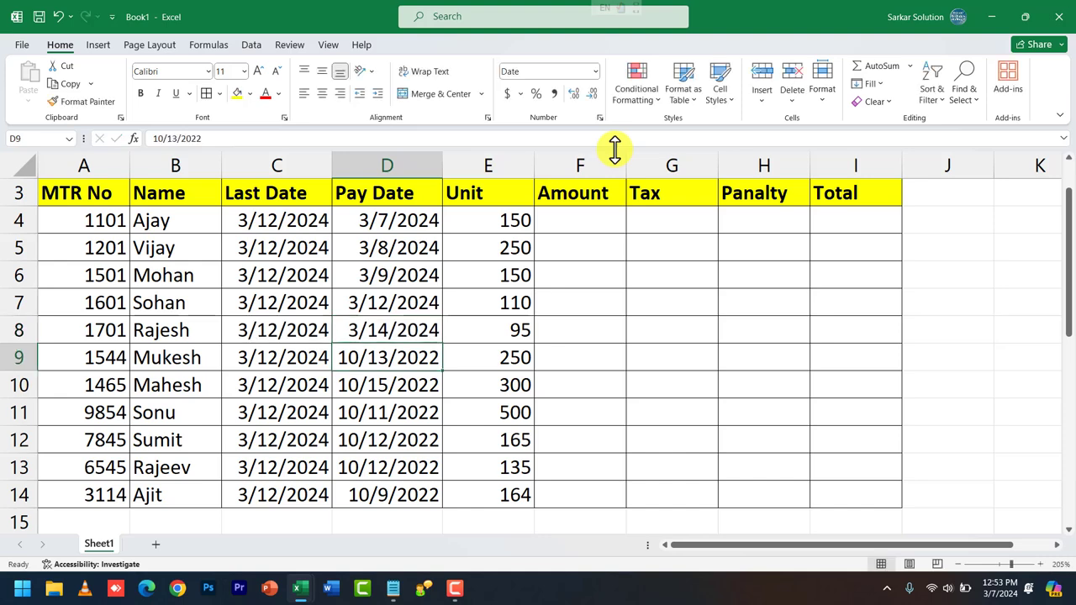
{"action": "type", "text": "15 mar"}
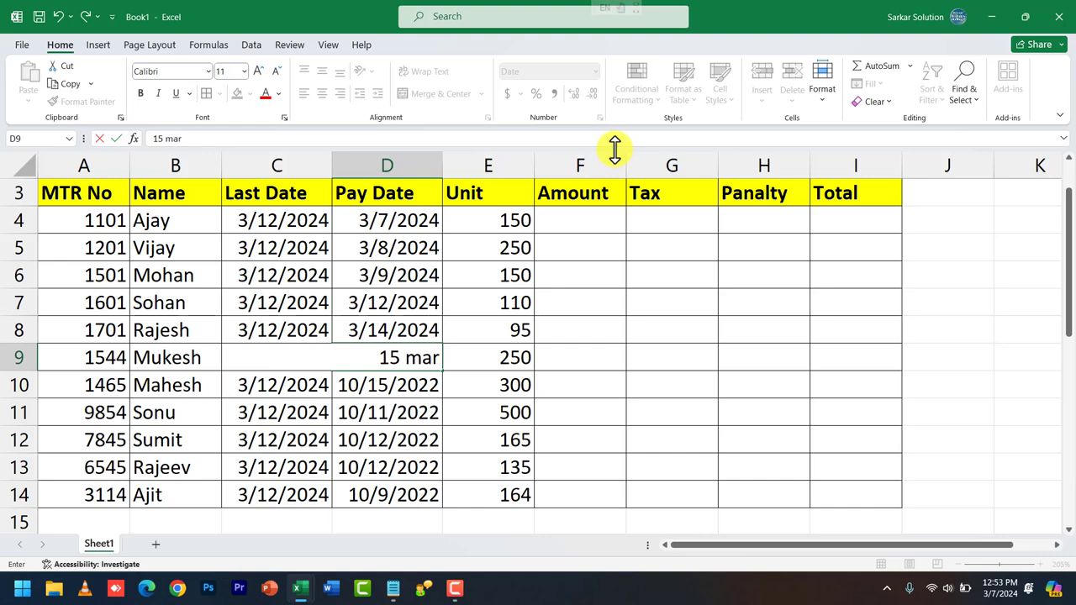
{"action": "type", "text": "ch"}
{"action": "key", "text": "Return"}
{"action": "type", "text": "12"}
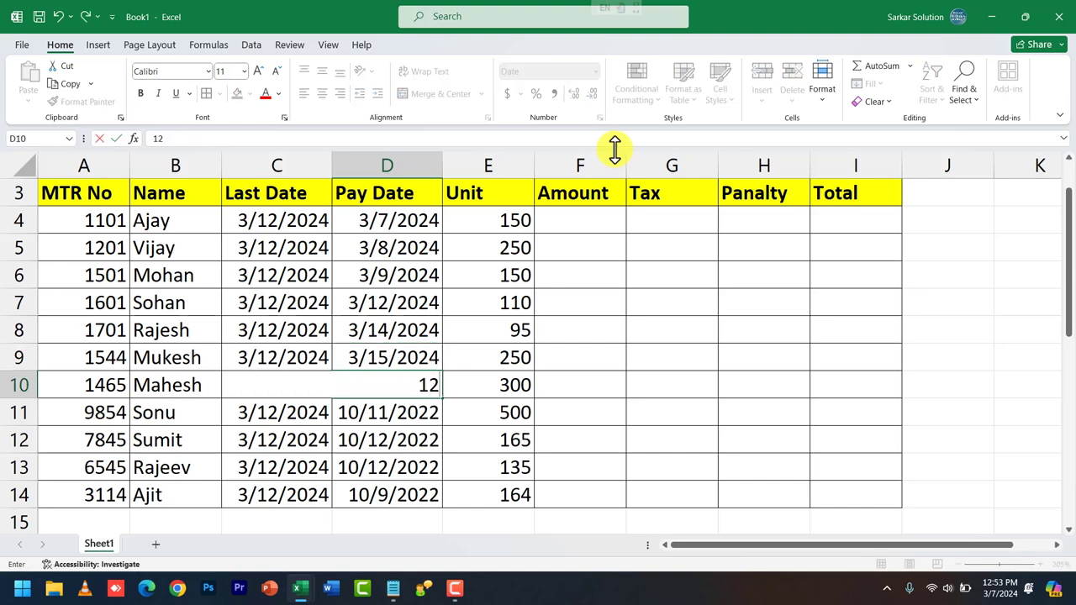
{"action": "type", "text": " march"}
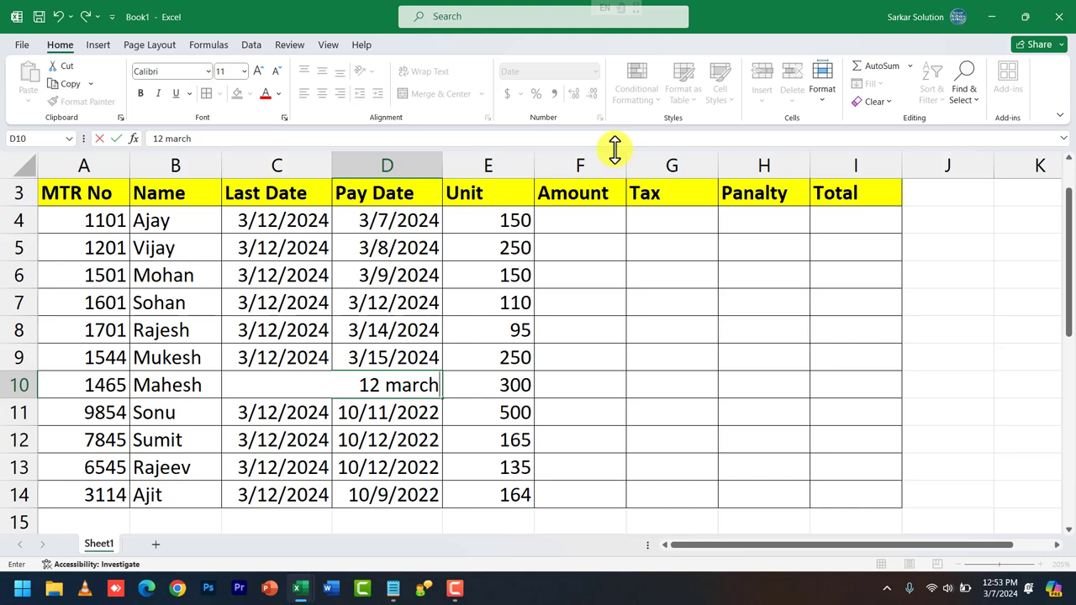
{"action": "key", "text": "shift+Down"}
{"action": "key", "text": "shift+Down"}
{"action": "key", "text": "shift+Down"}
{"action": "key", "text": "shift+Down"}
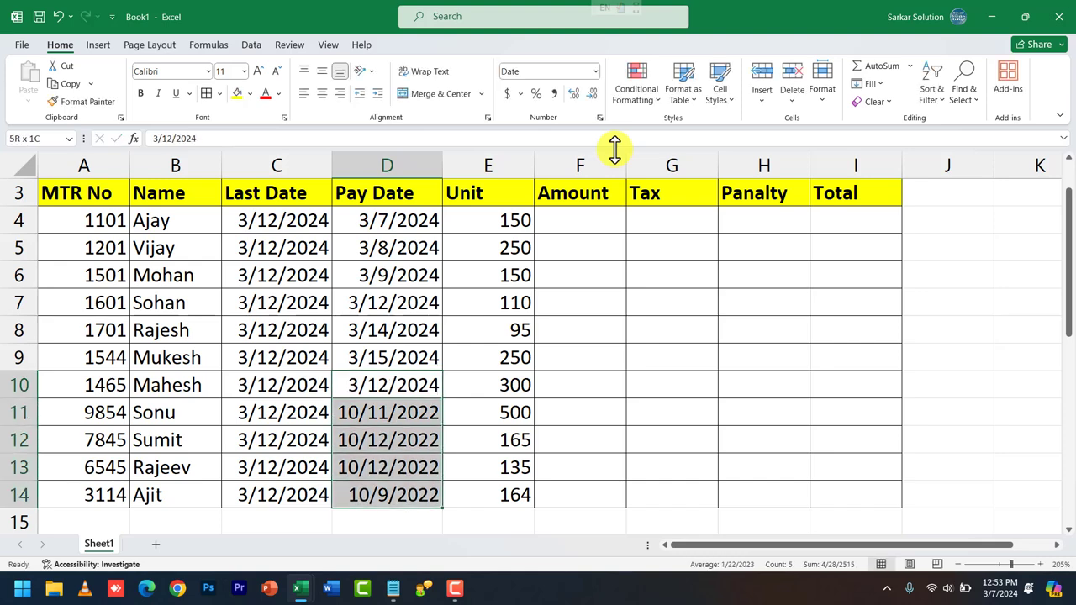
{"action": "key", "text": "shift+Down"}
{"action": "key", "text": "shift+Up"}
{"action": "key", "text": "ctrl+d"}
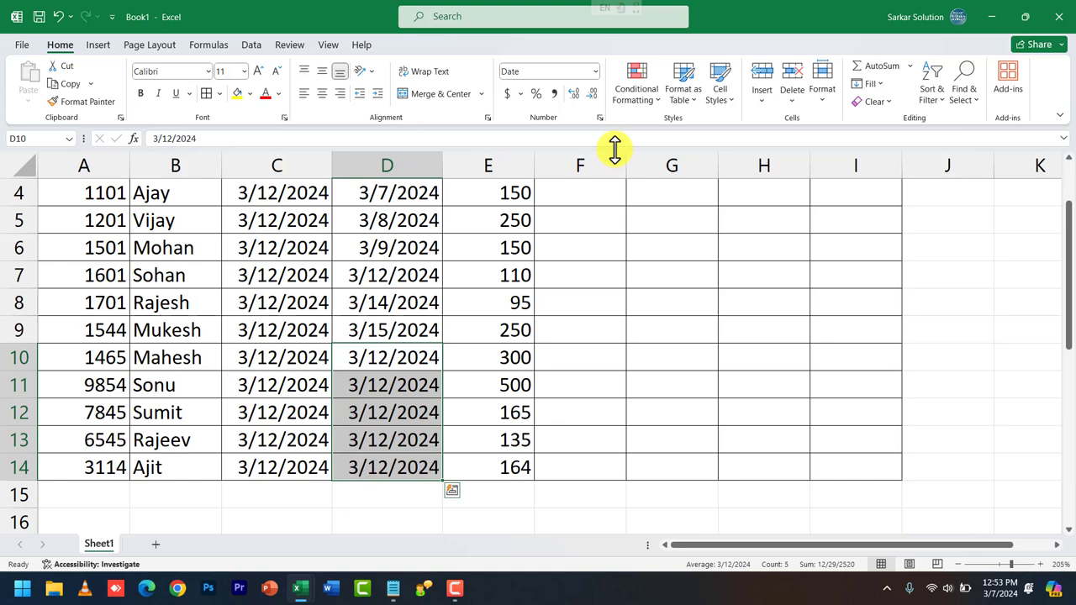
{"action": "left_click", "coordinate": [427, 357]}
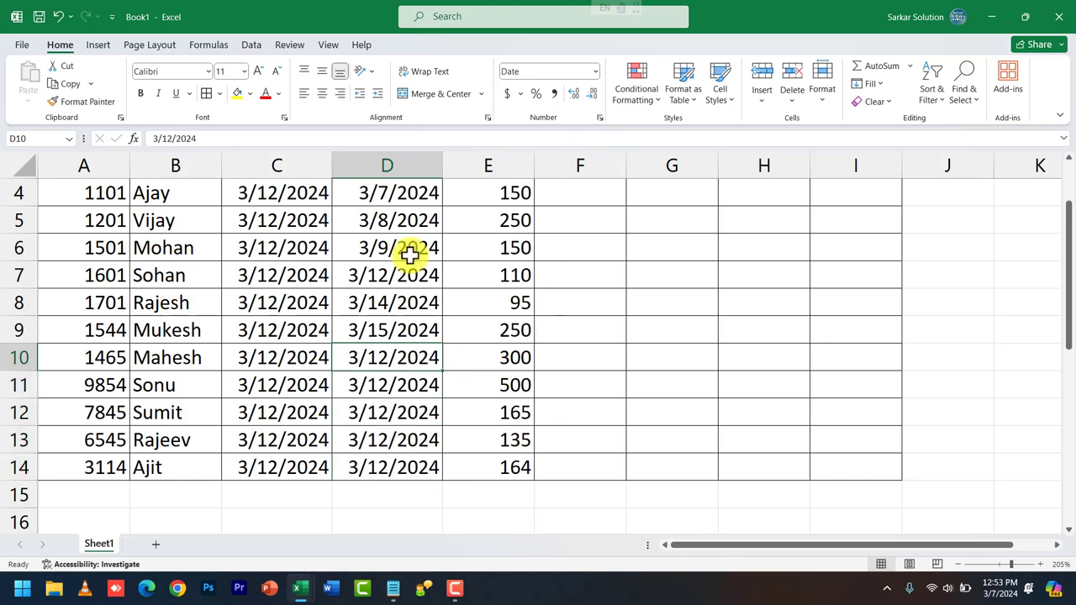
{"action": "left_click_drag", "start_coordinate": [398, 197], "coordinate": [389, 277]}
{"action": "left_click", "coordinate": [385, 302]}
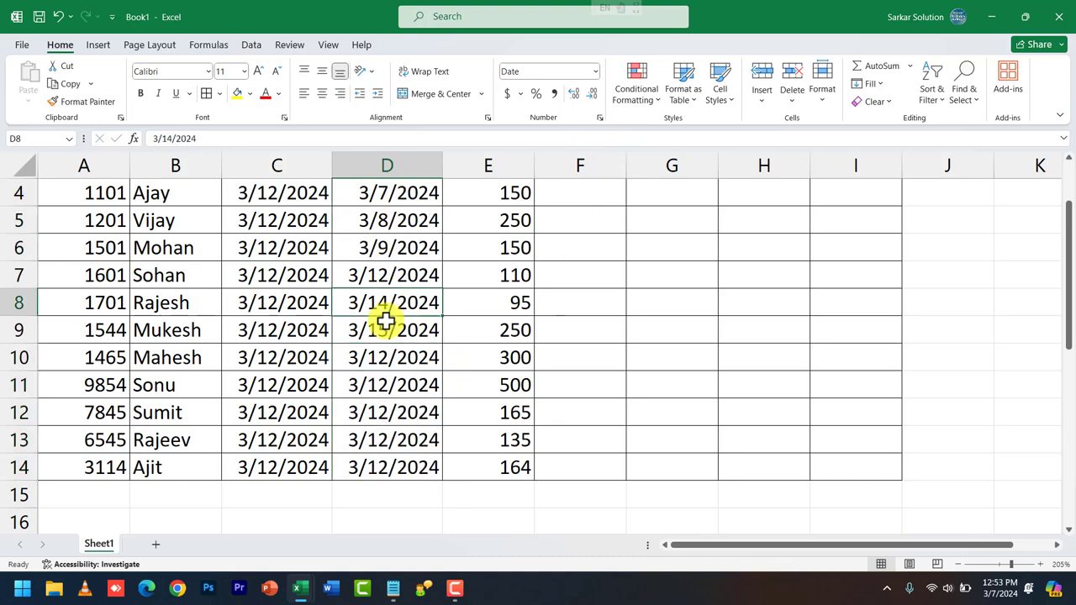
{"action": "left_click", "coordinate": [385, 330]}
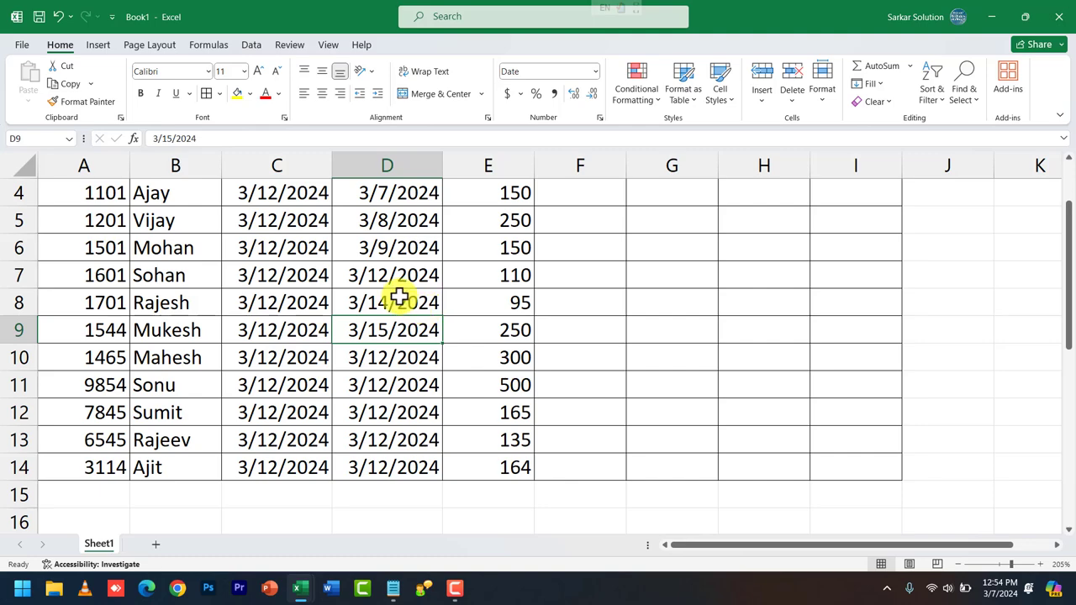
{"action": "scroll", "coordinate": [465, 288], "scroll_direction": "up", "scroll_amount": 1}
{"action": "scroll", "coordinate": [465, 289], "scroll_direction": "up", "scroll_amount": 1}
{"action": "left_click", "coordinate": [494, 359]}
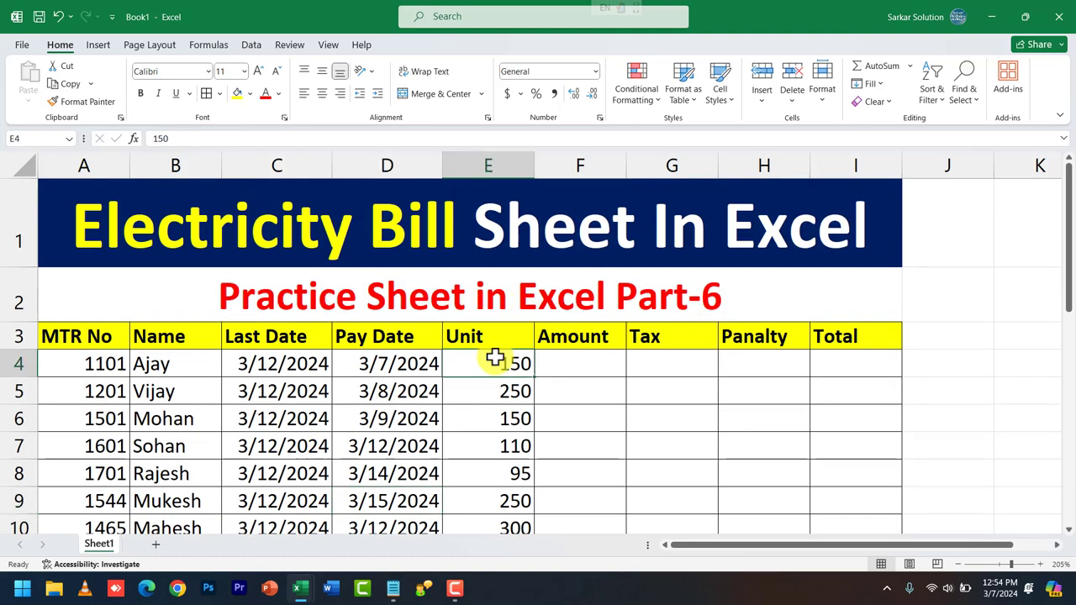
{"action": "scroll", "coordinate": [494, 359], "scroll_direction": "down", "scroll_amount": 1}
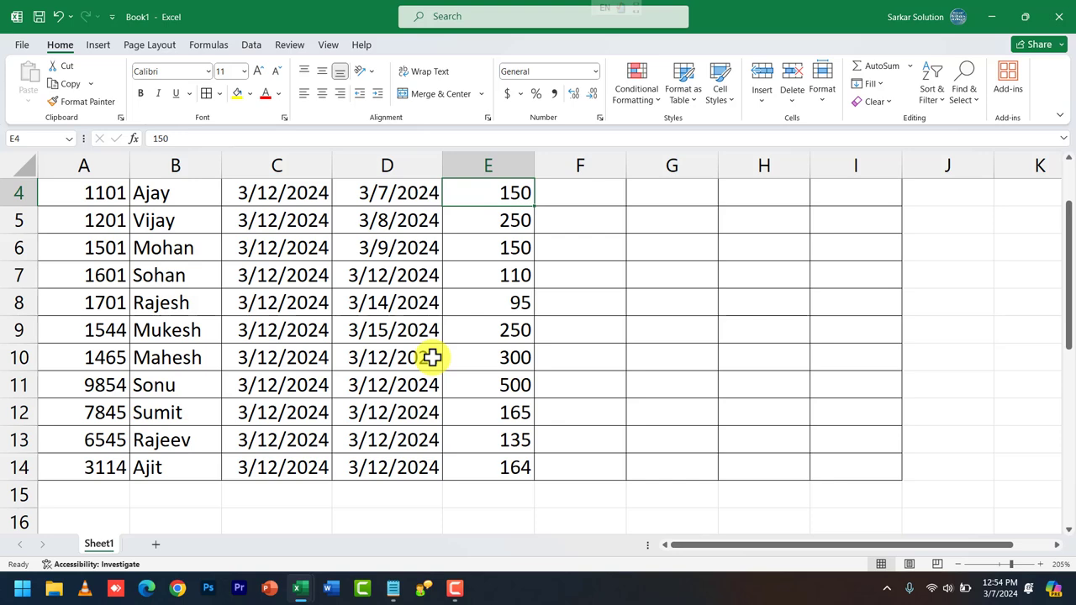
{"action": "scroll", "coordinate": [540, 392], "scroll_direction": "up", "scroll_amount": 1}
{"action": "left_click_drag", "start_coordinate": [500, 360], "coordinate": [487, 497]}
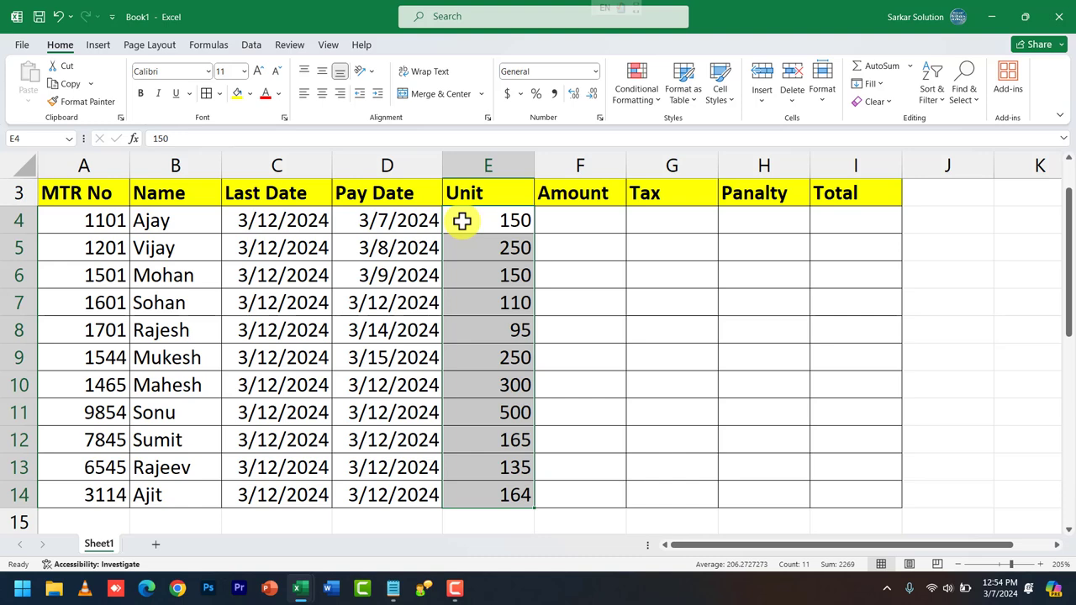
{"action": "left_click_drag", "start_coordinate": [491, 221], "coordinate": [487, 498]}
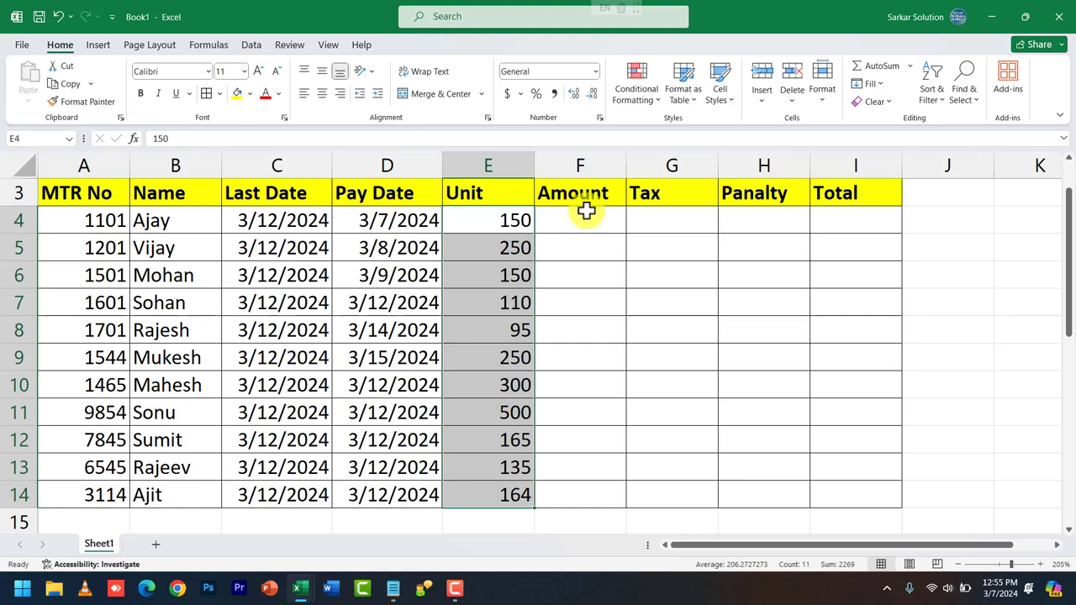
{"action": "left_click", "coordinate": [586, 212]}
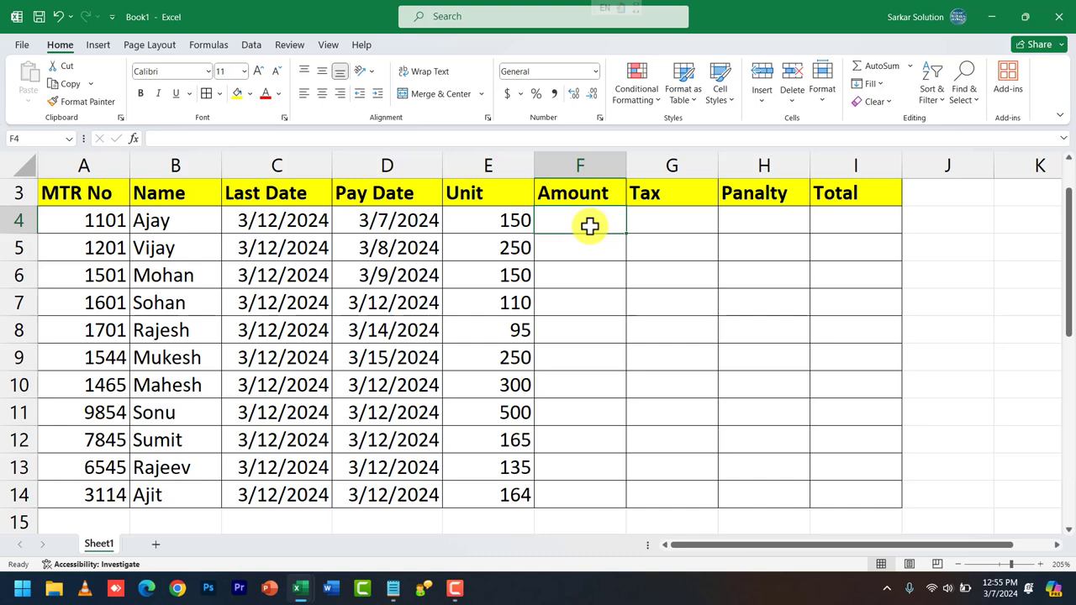
- Enter =IF(E4>=200, E4*10, E4*5) in Amount cell F4, giving 750 for Ajay
{"action": "type", "text": "=if"}
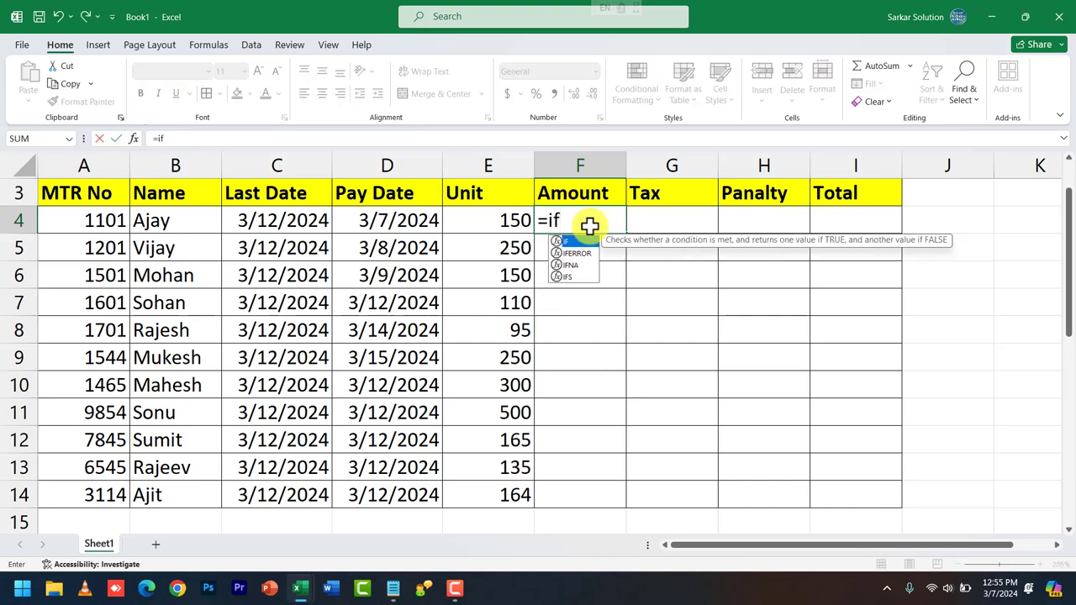
{"action": "type", "text": "("}
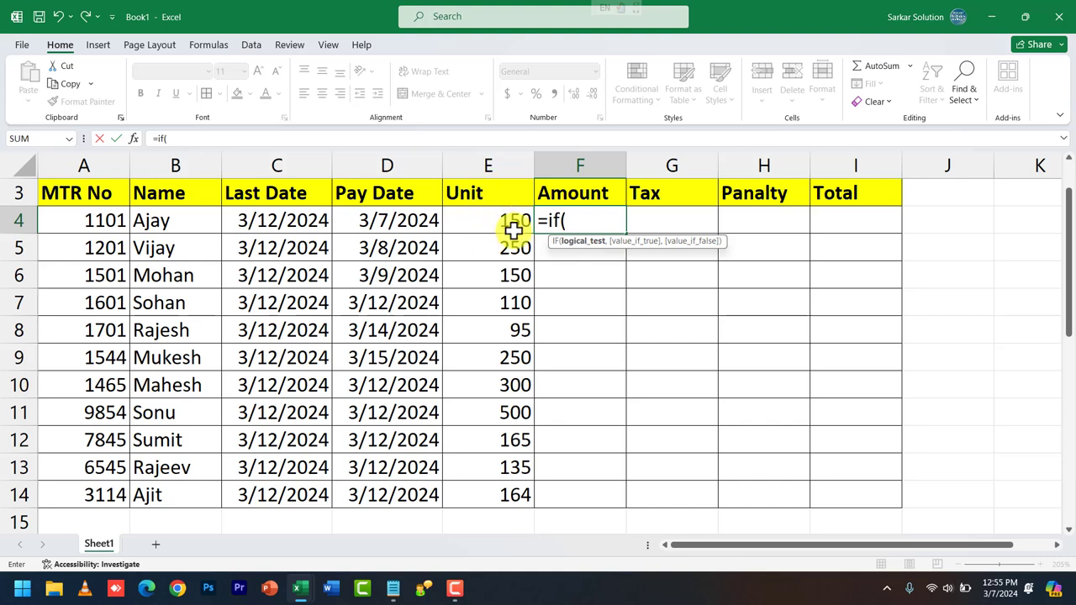
{"action": "left_click", "coordinate": [513, 230]}
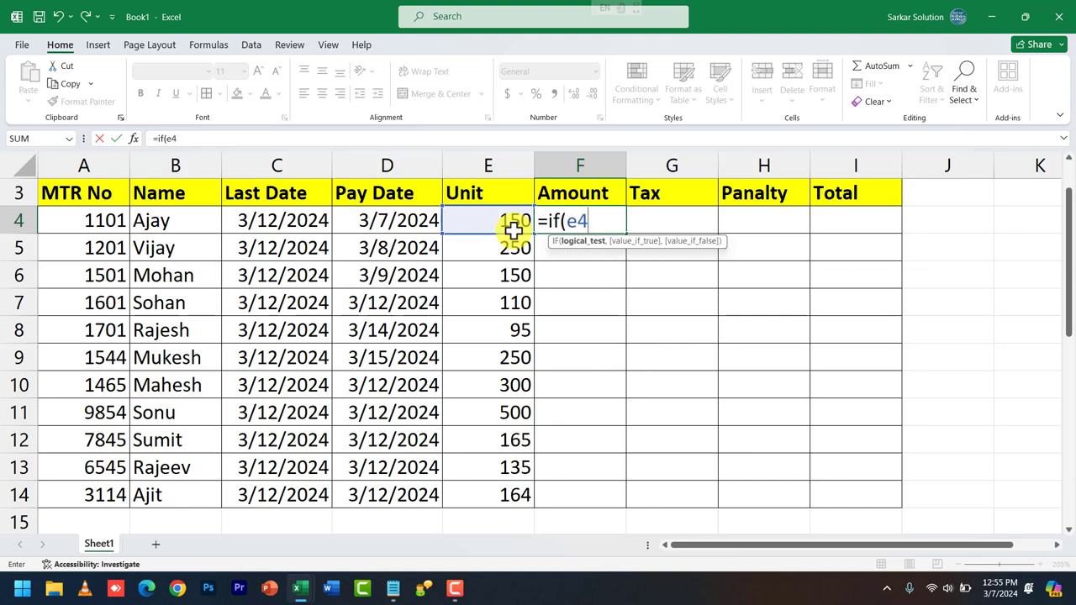
{"action": "type", "text": ">=200"}
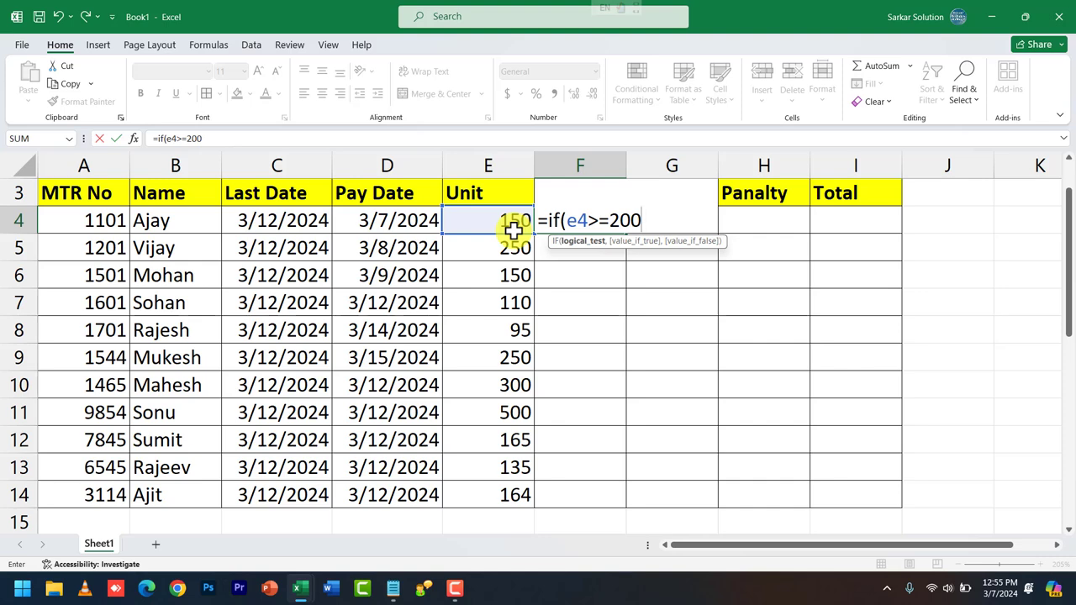
{"action": "type", "text": ", "}
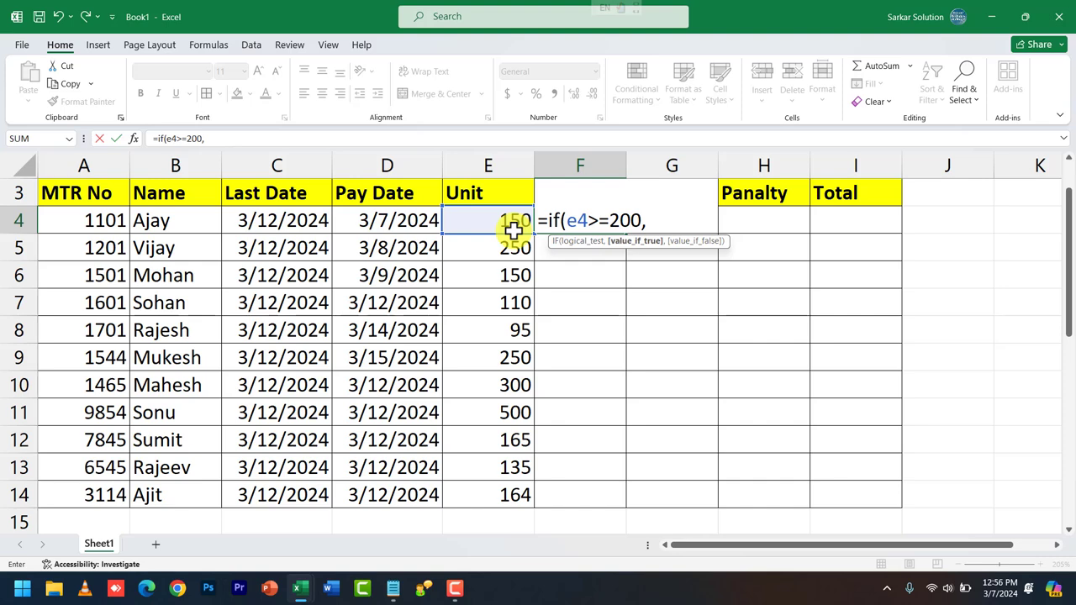
{"action": "type", "text": "e"}
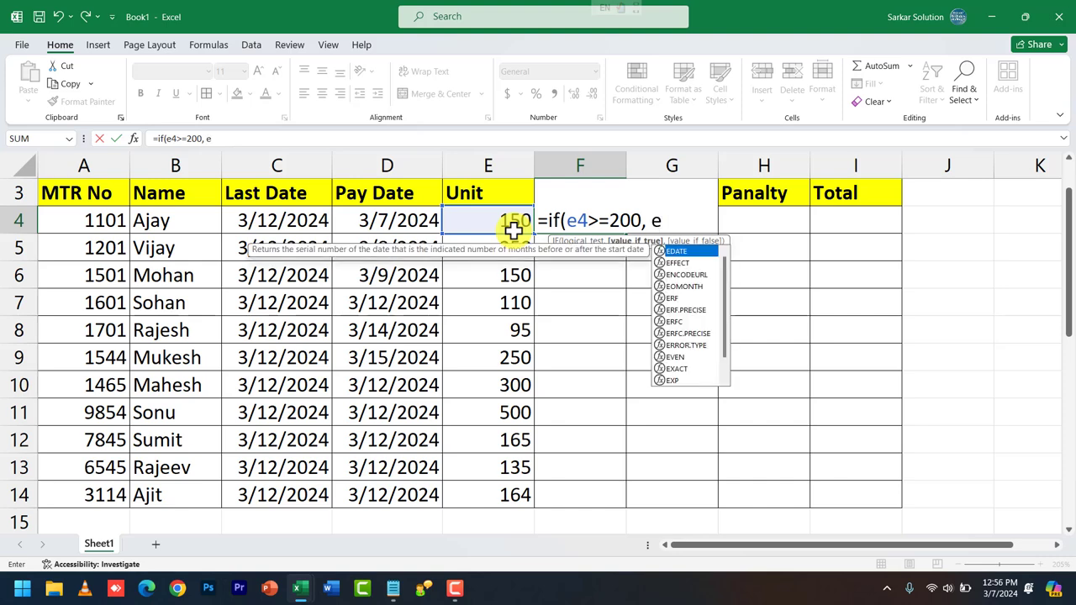
{"action": "type", "text": "4"}
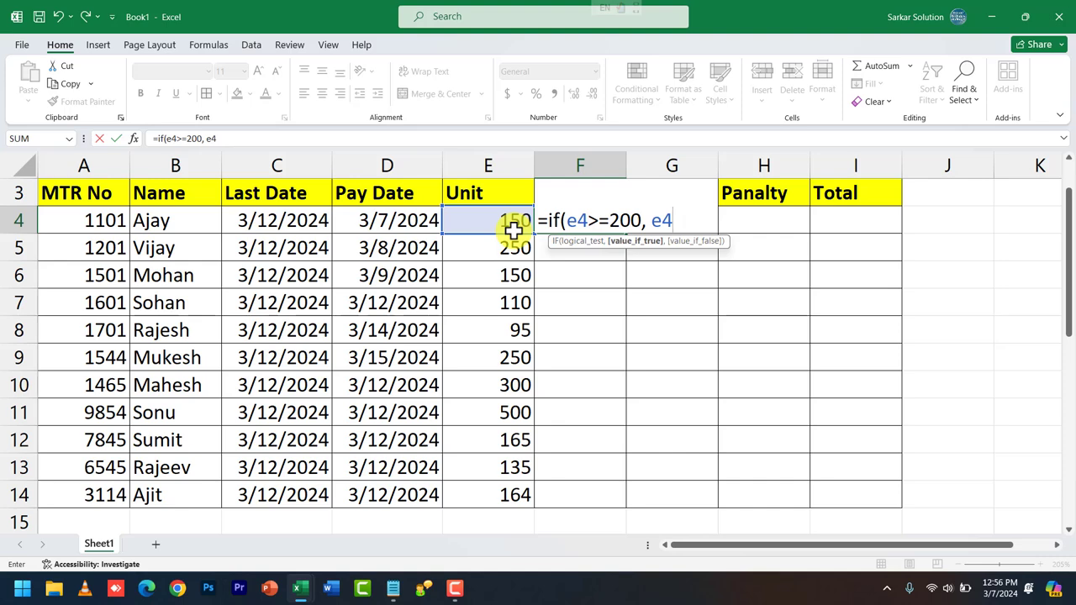
{"action": "type", "text": "*"}
{"action": "type", "text": "10"}
{"action": "type", "text": ","}
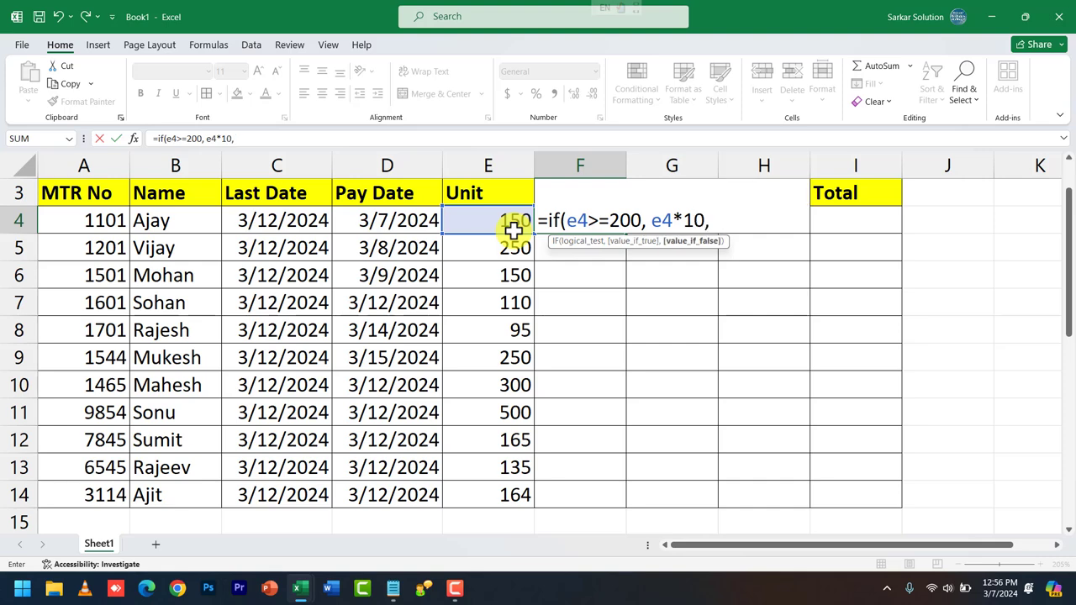
{"action": "type", "text": " e4"}
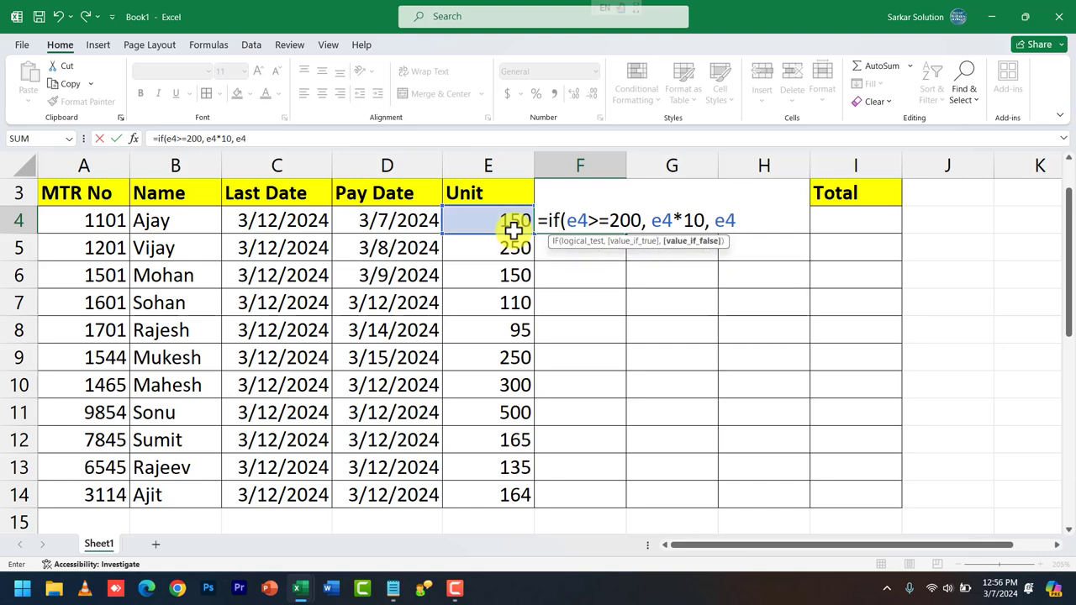
{"action": "type", "text": "*"}
{"action": "type", "text": "5"}
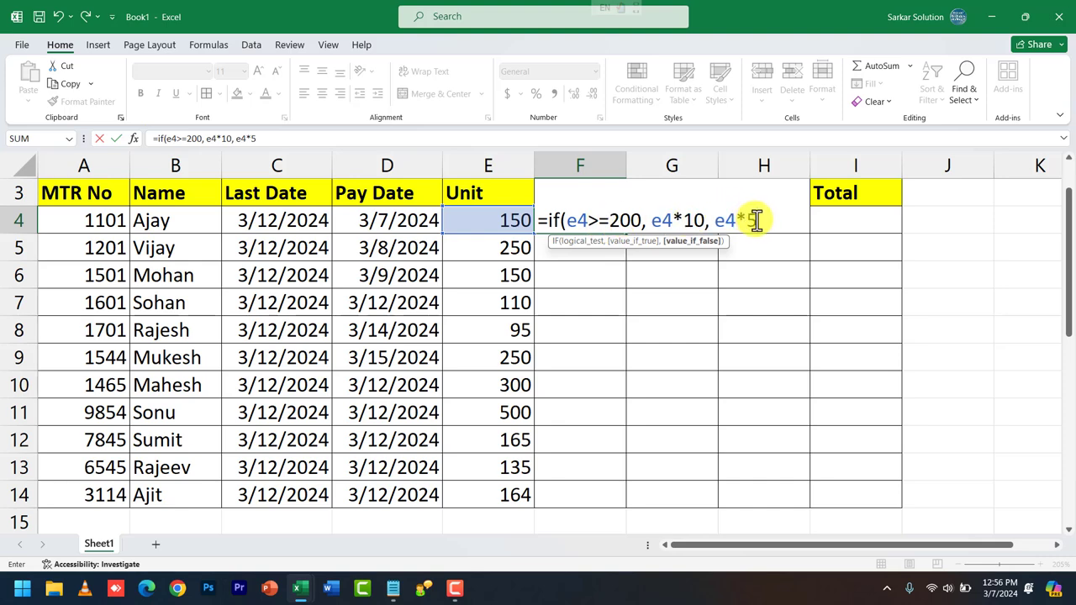
{"action": "type", "text": ")"}
{"action": "key", "text": "Return"}
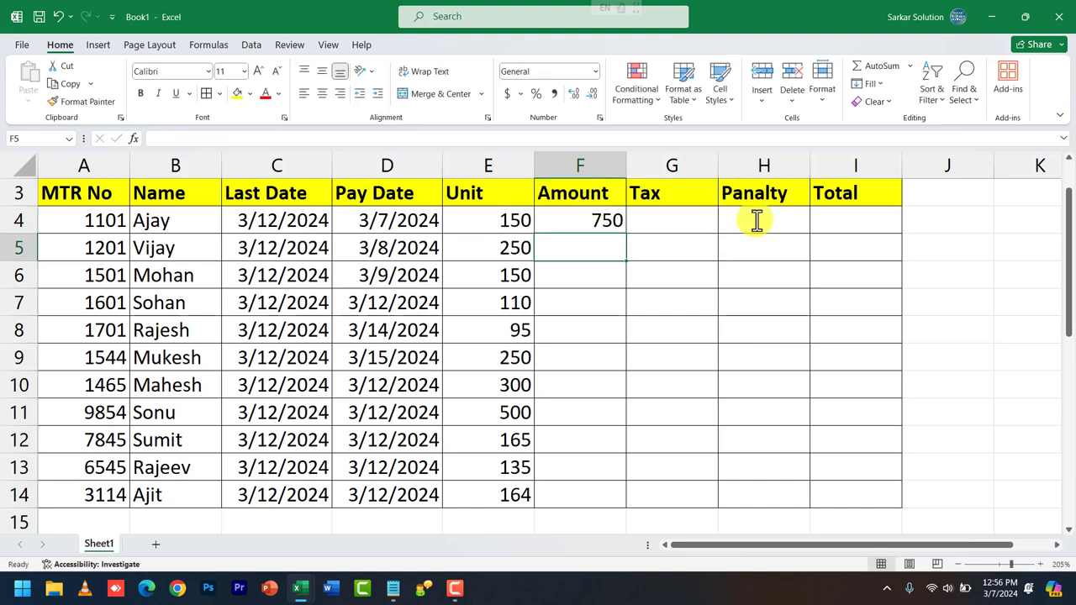
{"action": "left_click", "coordinate": [597, 221]}
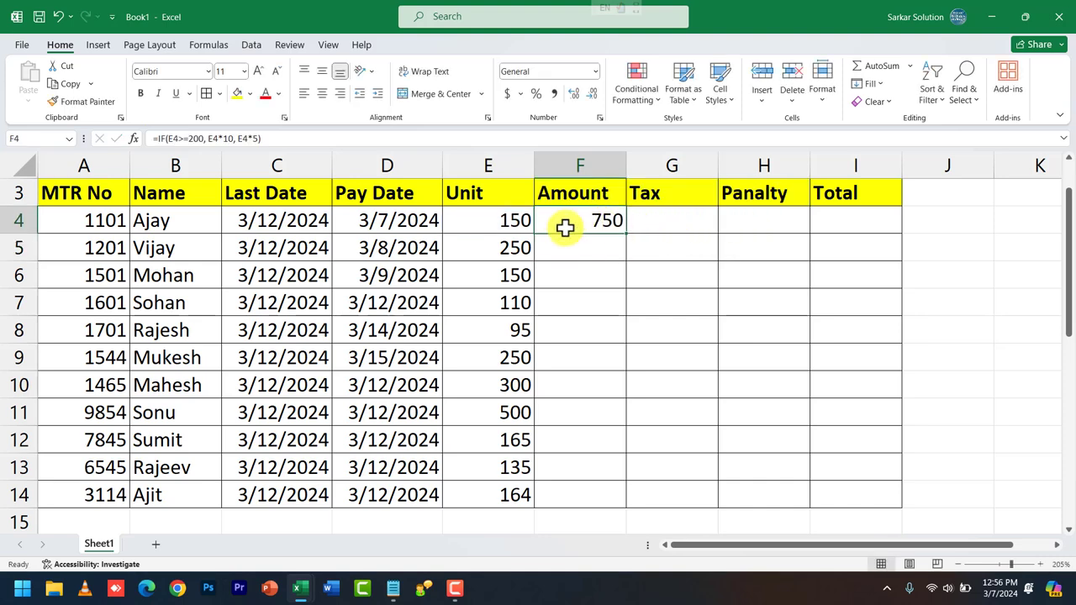
- Change Ajay's Unit in E4 to 199, then to 200
{"action": "left_click", "coordinate": [511, 222]}
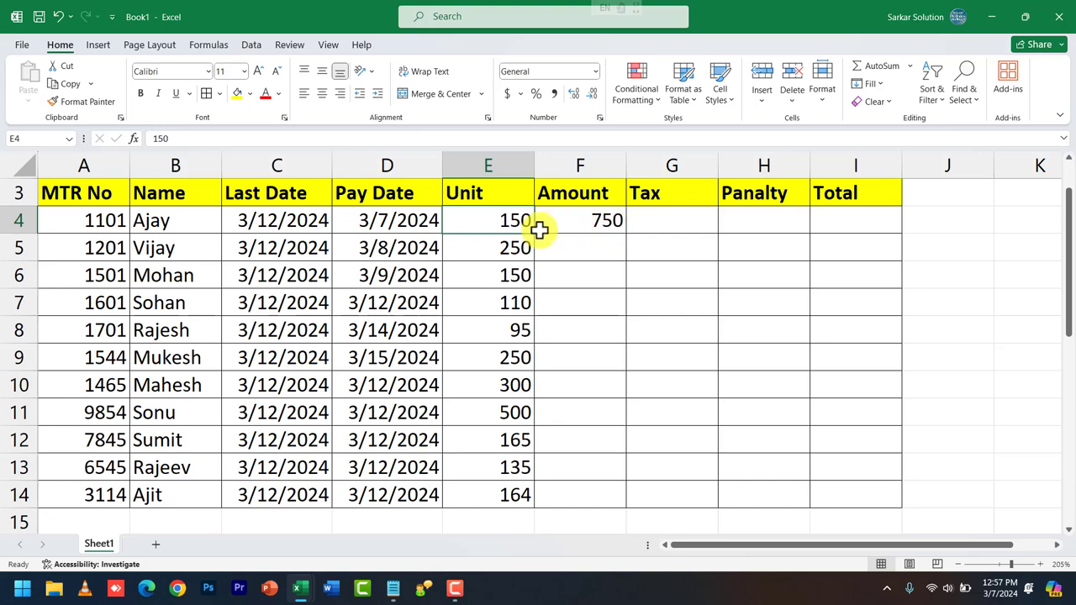
{"action": "type", "text": "199"}
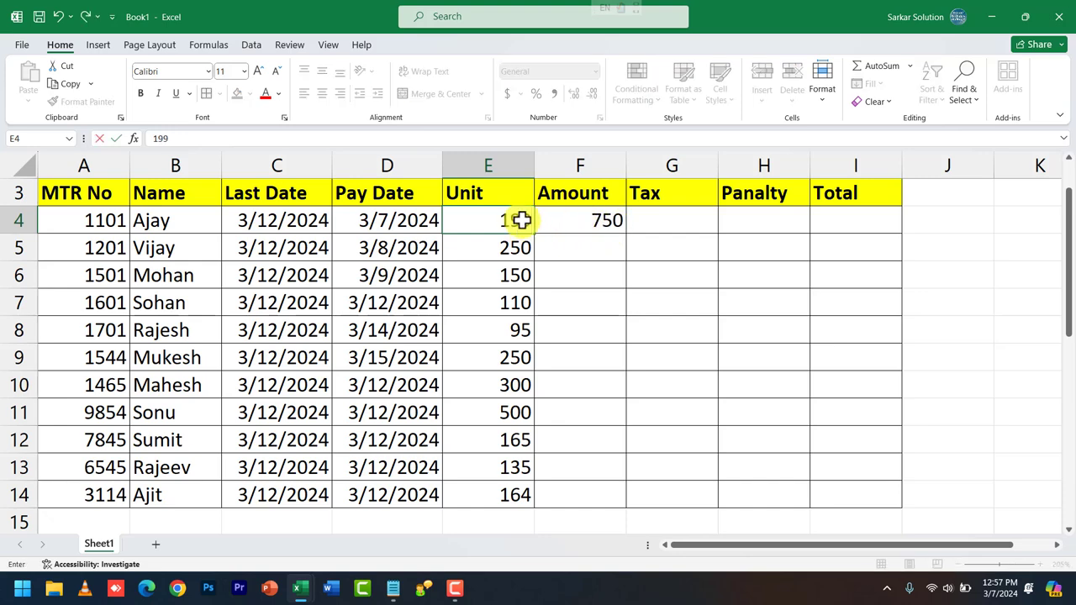
{"action": "key", "text": "Return"}
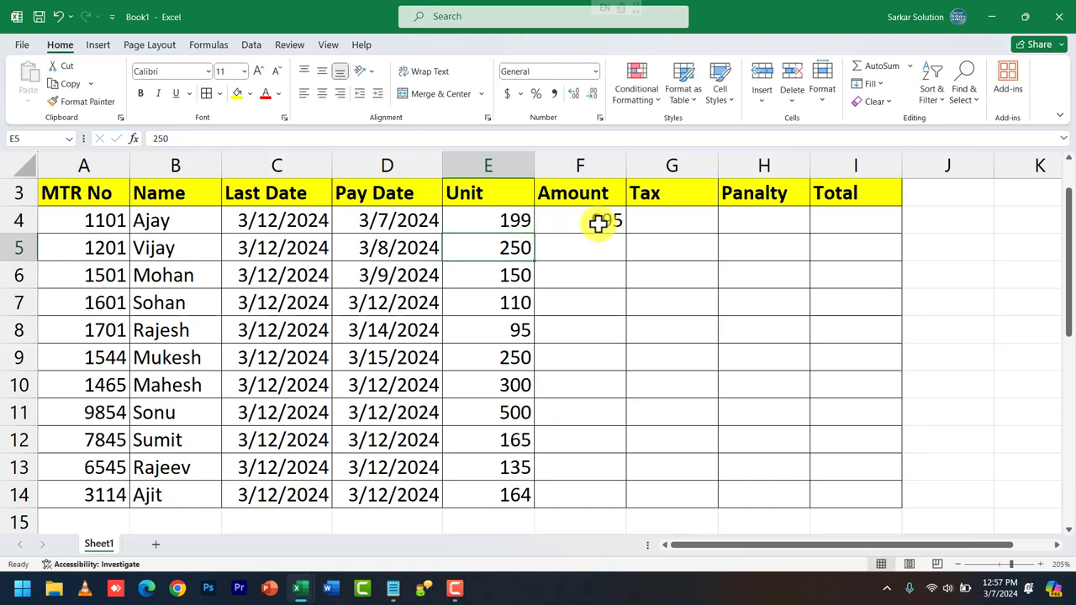
{"action": "double_click", "coordinate": [505, 221]}
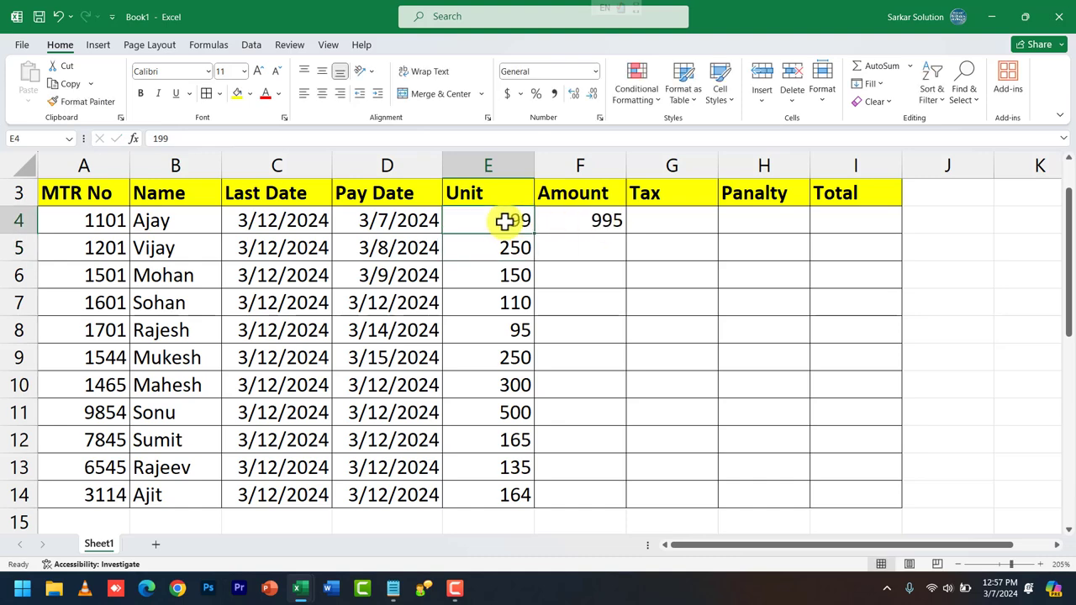
{"action": "key", "text": "BackSpace"}
{"action": "key", "text": "BackSpace"}
{"action": "key", "text": "BackSpace"}
{"action": "type", "text": "400"}
{"action": "key", "text": "Return"}
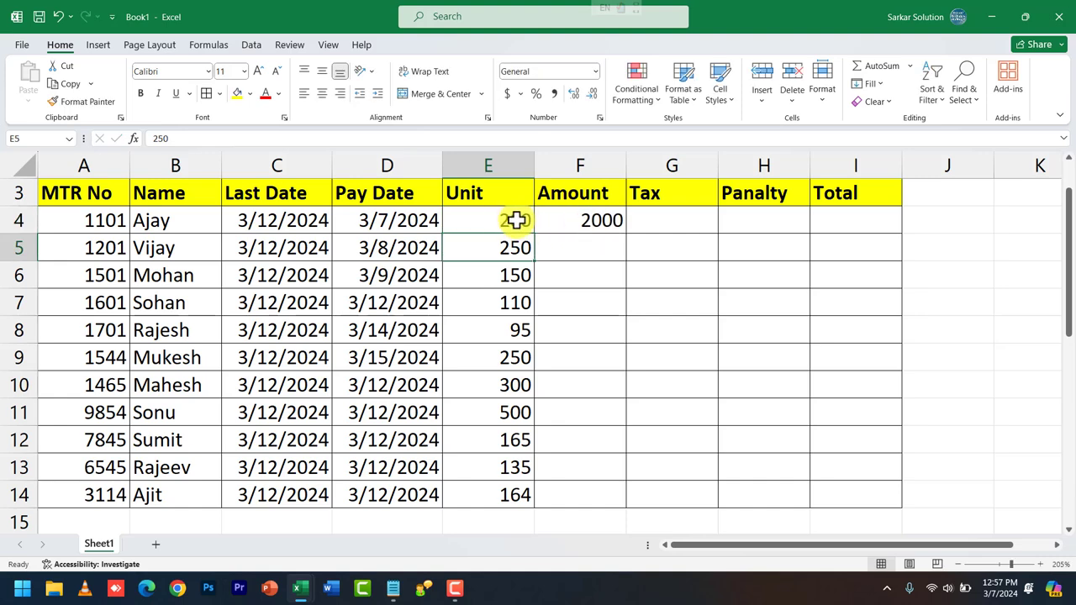
- Inspect F4's IF formula, evaluating the E4>=200 condition, and leave it unchanged
{"action": "left_click", "coordinate": [591, 220]}
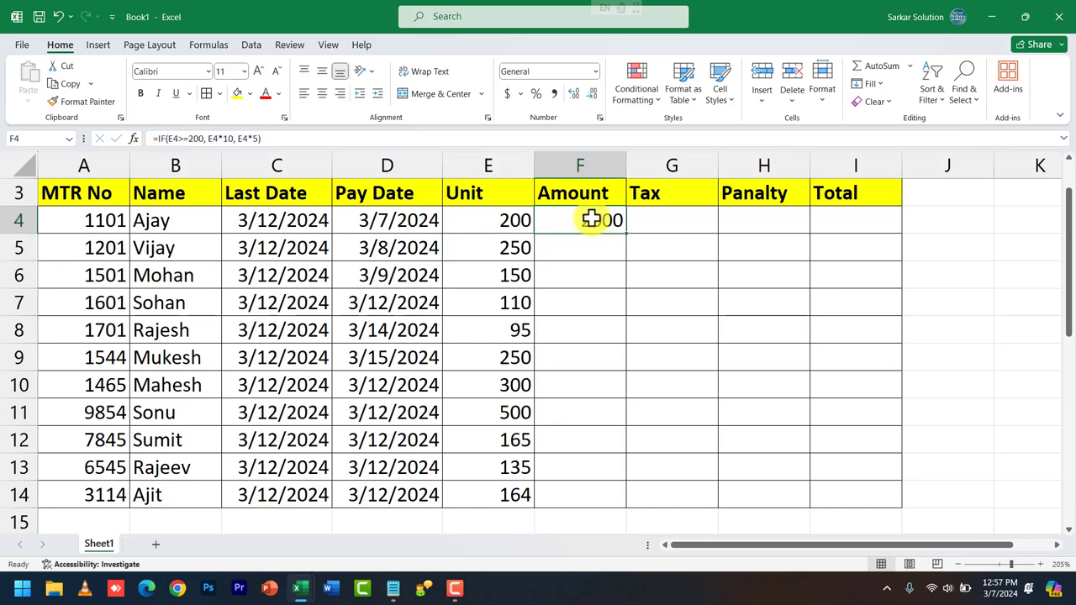
{"action": "double_click", "coordinate": [589, 221]}
{"action": "left_click_drag", "start_coordinate": [575, 221], "coordinate": [646, 221]}
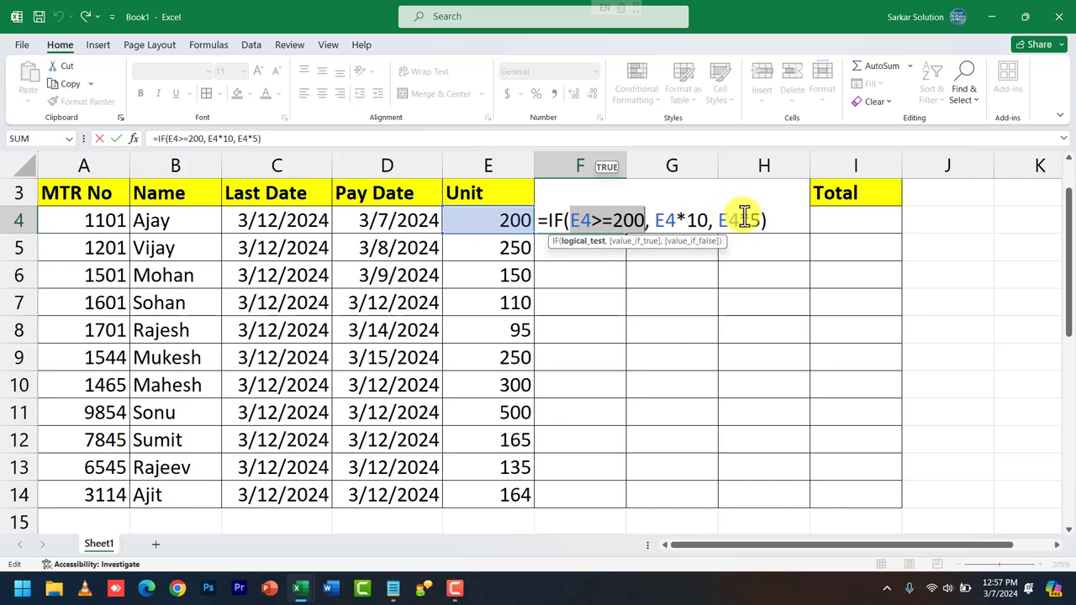
{"action": "key", "text": "Return"}
{"action": "left_click", "coordinate": [607, 220]}
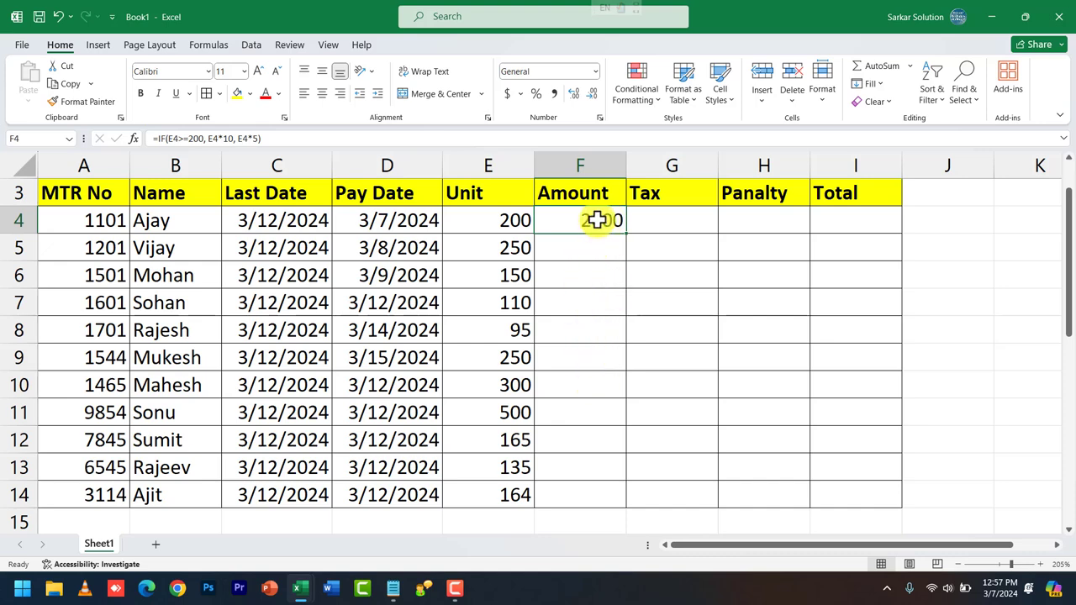
- Fill the Amount formula down F4:F14 with Ctrl+D and check the copy in F11
{"action": "left_click_drag", "start_coordinate": [596, 218], "coordinate": [594, 495]}
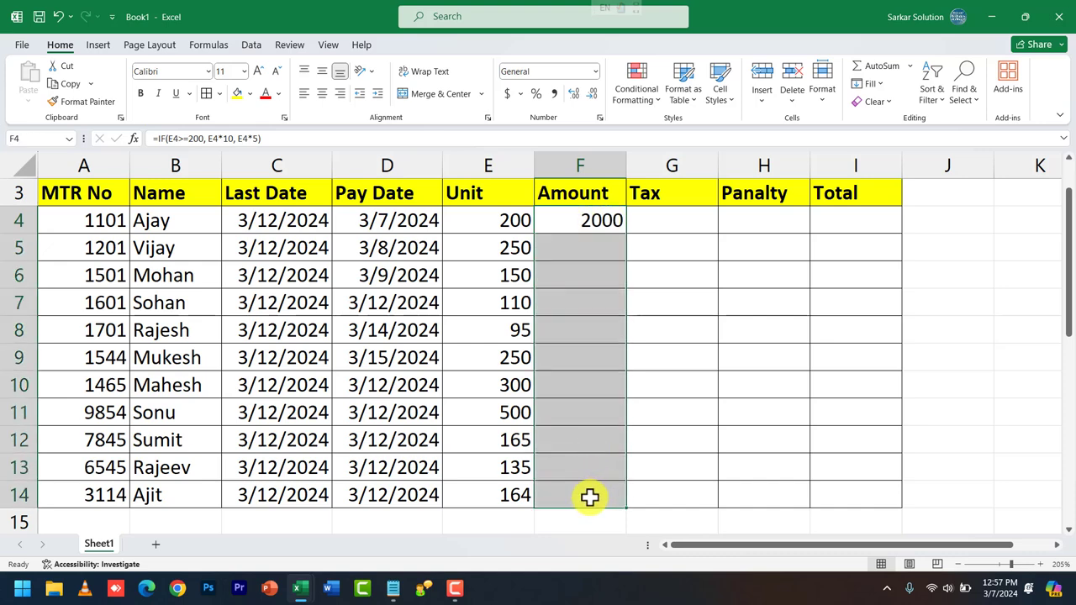
{"action": "key", "text": "ctrl+d"}
{"action": "left_click", "coordinate": [567, 403]}
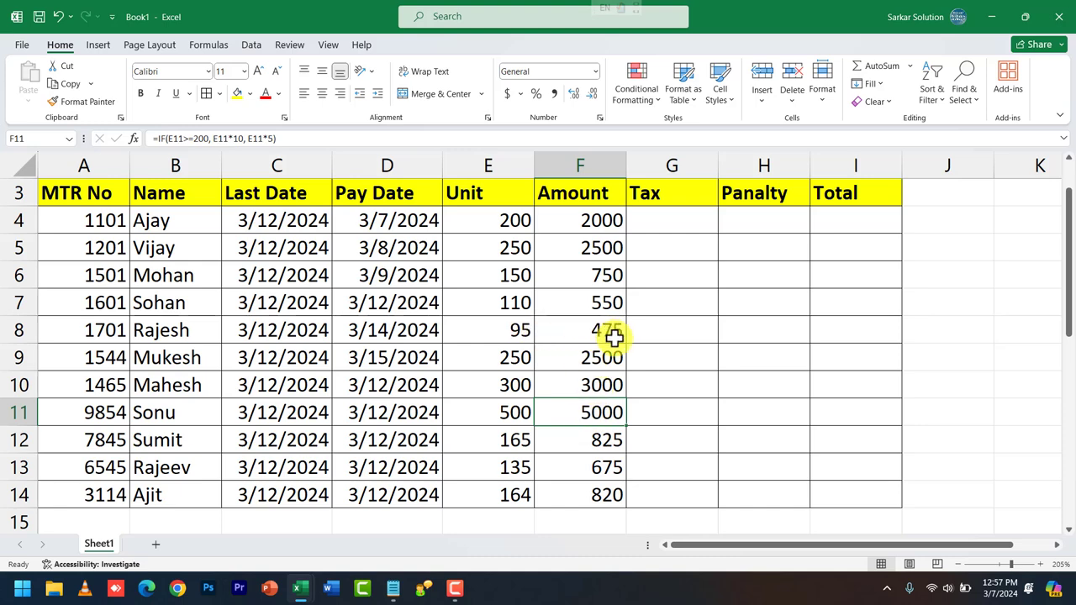
{"action": "left_click", "coordinate": [655, 221]}
{"action": "scroll", "coordinate": [666, 258], "scroll_direction": "up", "scroll_amount": 1}
{"action": "scroll", "coordinate": [666, 258], "scroll_direction": "up", "scroll_amount": 1}
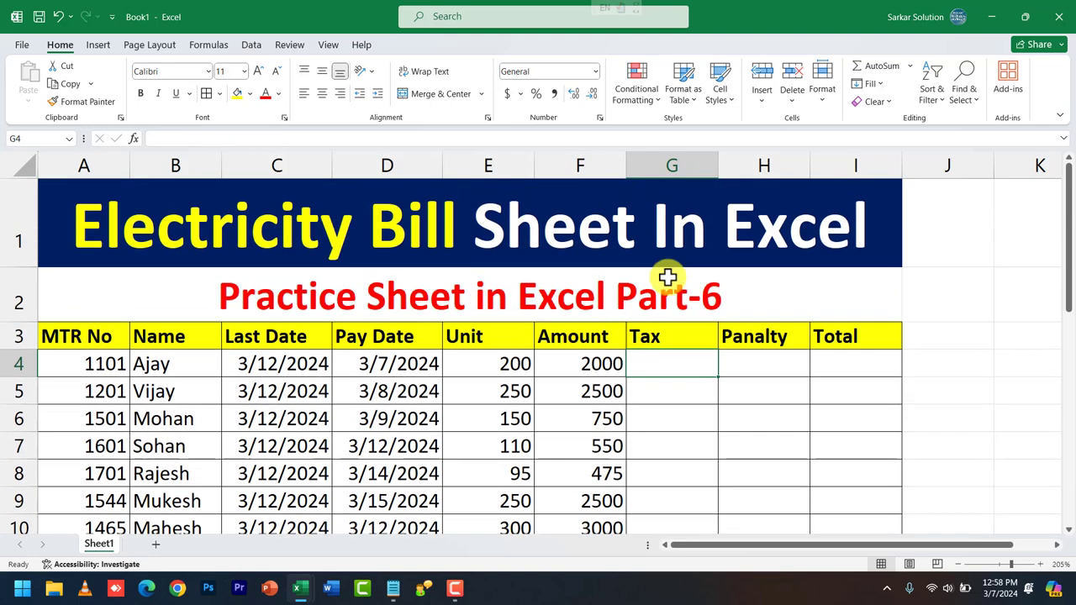
{"action": "scroll", "coordinate": [668, 277], "scroll_direction": "down", "scroll_amount": 2}
{"action": "scroll", "coordinate": [667, 277], "scroll_direction": "down", "scroll_amount": 1}
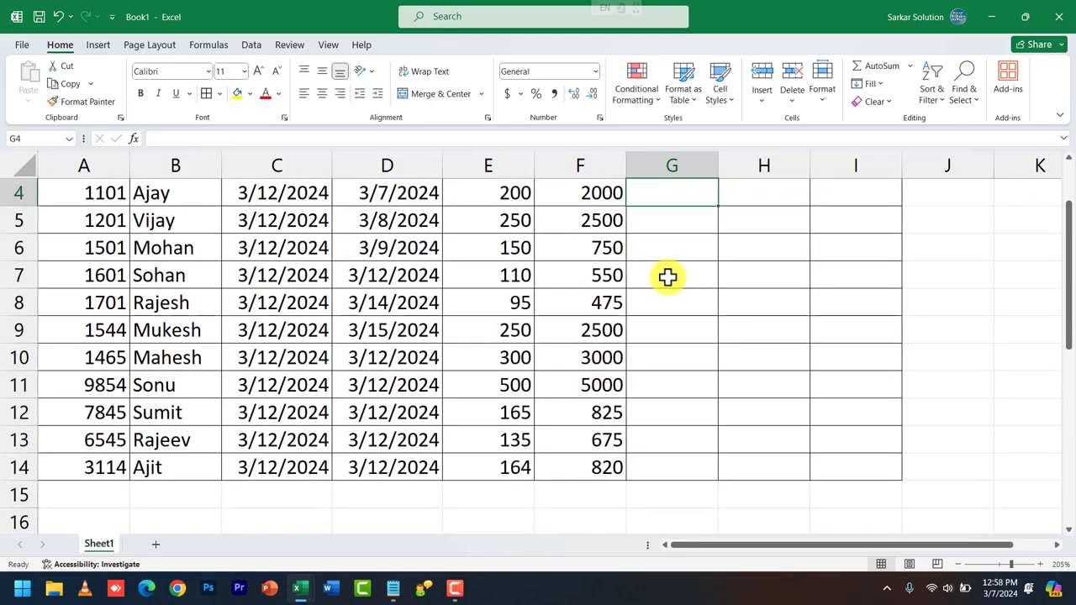
{"action": "scroll", "coordinate": [629, 244], "scroll_direction": "up", "scroll_amount": 3}
- Compare F4's Amount formula with Ajay's 200 units before starting the Tax column
{"action": "left_click", "coordinate": [584, 363]}
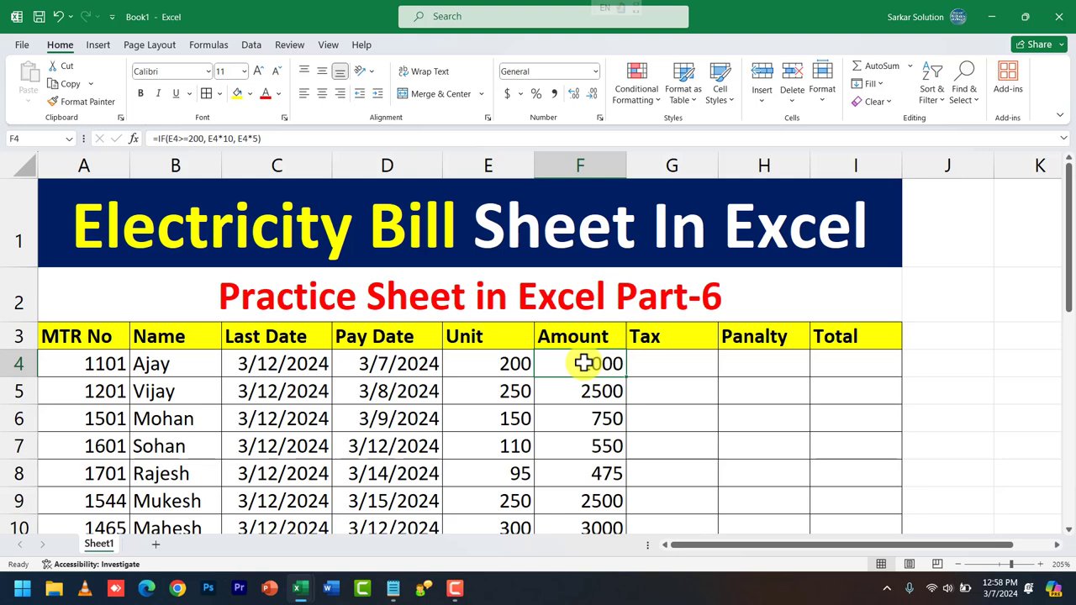
{"action": "left_click", "coordinate": [521, 367]}
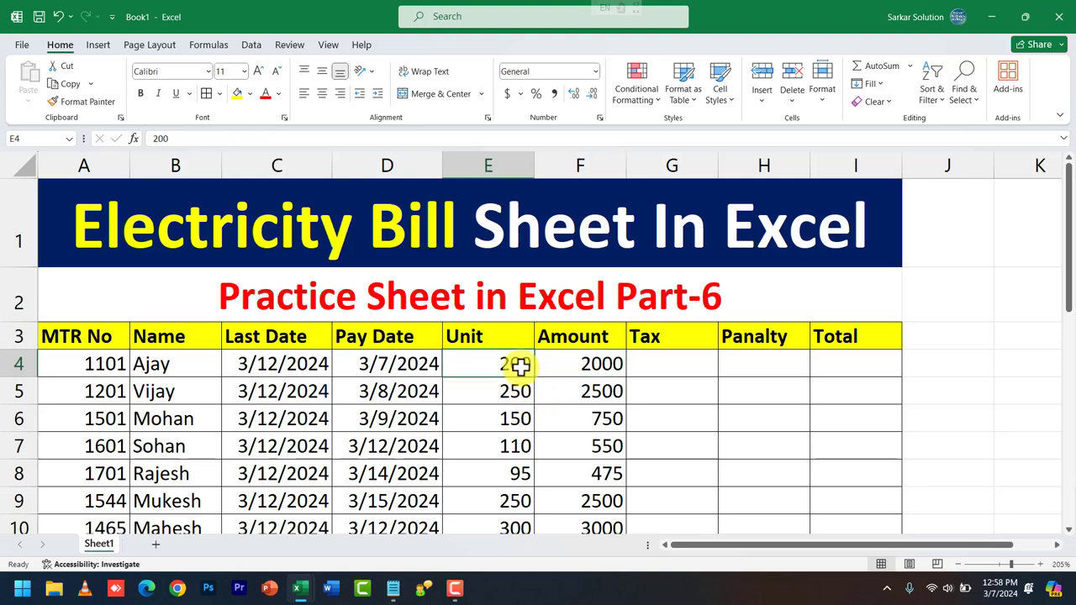
{"action": "left_click", "coordinate": [583, 368]}
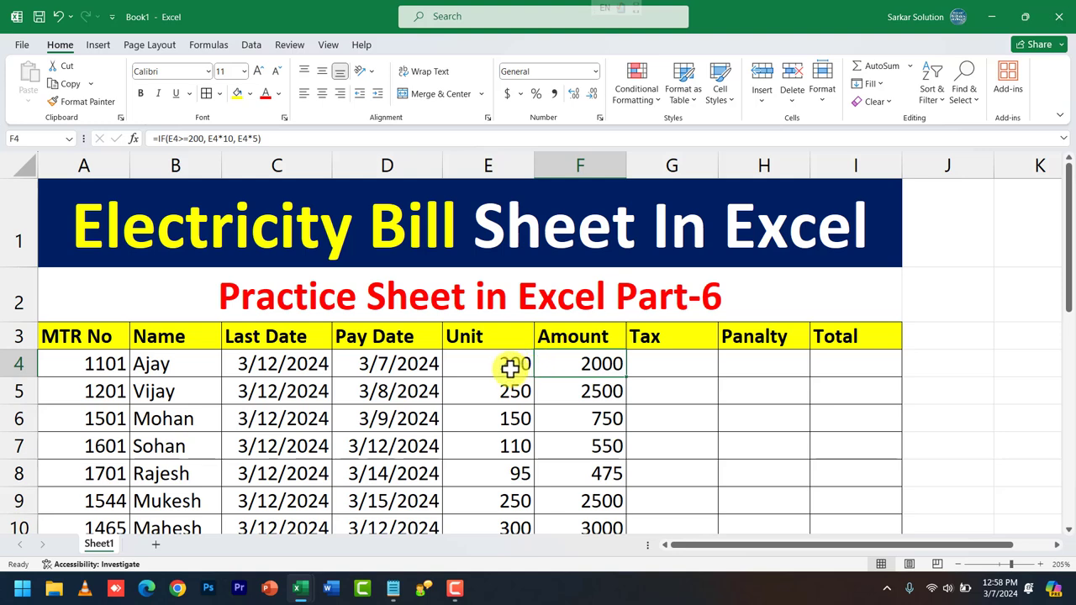
{"action": "left_click", "coordinate": [512, 367]}
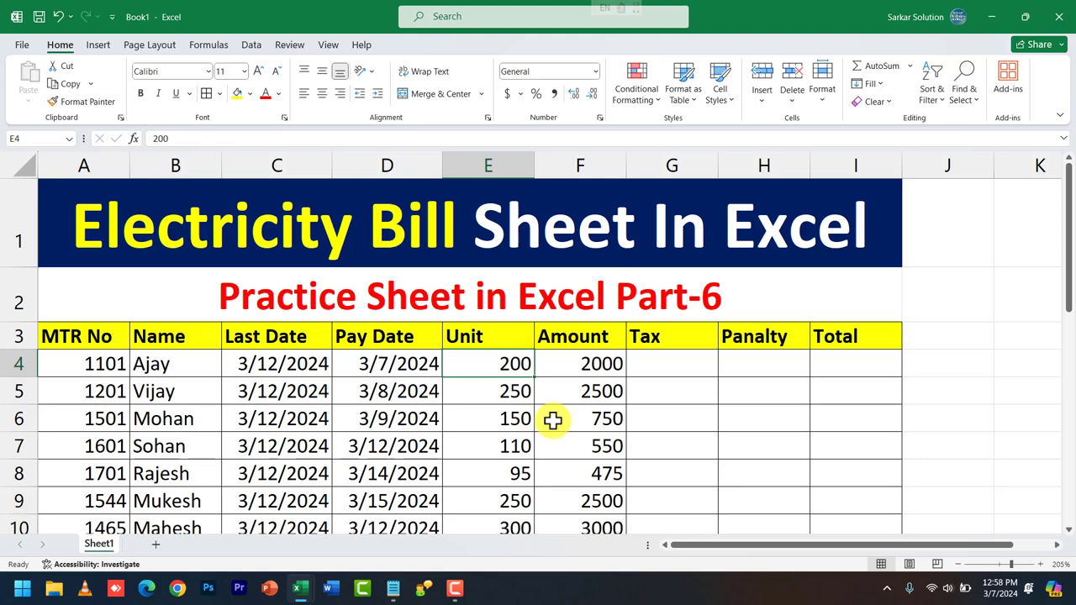
{"action": "left_click", "coordinate": [594, 363]}
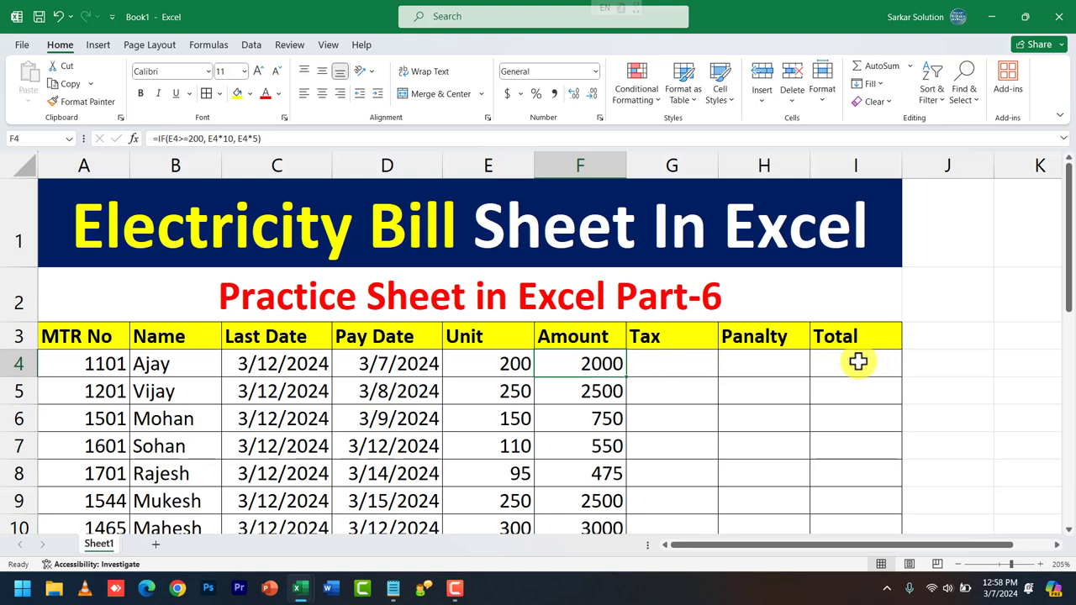
{"action": "left_click", "coordinate": [748, 366]}
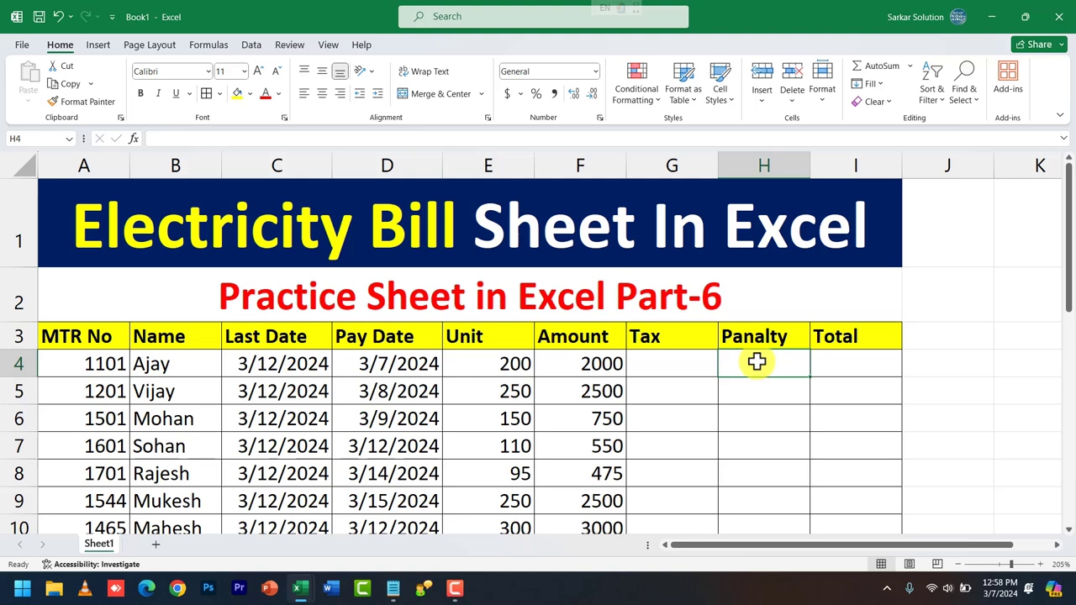
{"action": "left_click", "coordinate": [691, 362]}
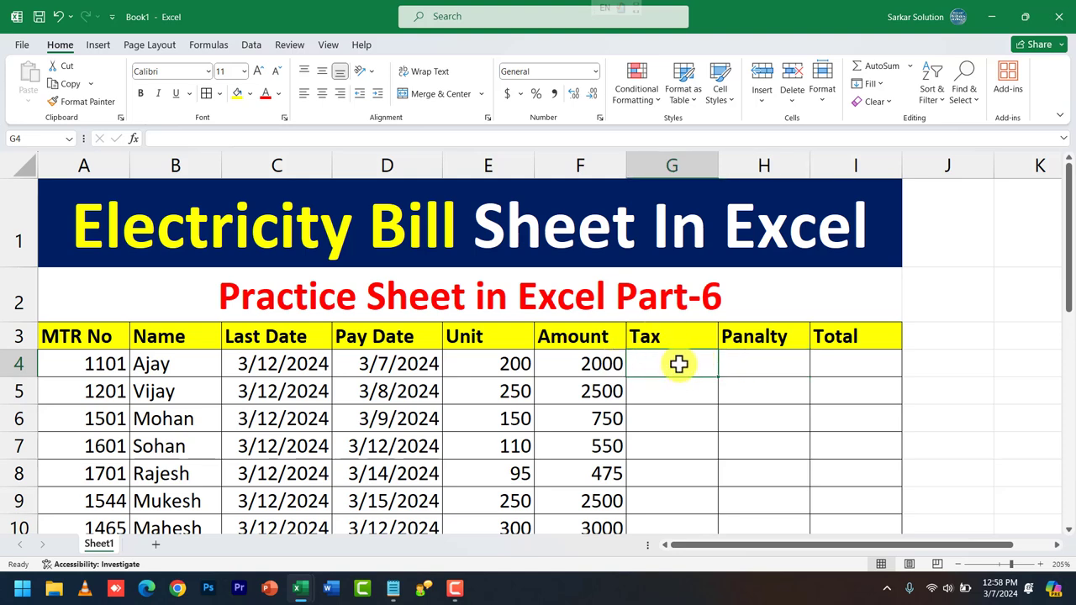
- Enter =IF(E4>=200, F4*10%, F4*5%) in G4, giving the first bill a Tax of 200
{"action": "type", "text": "="}
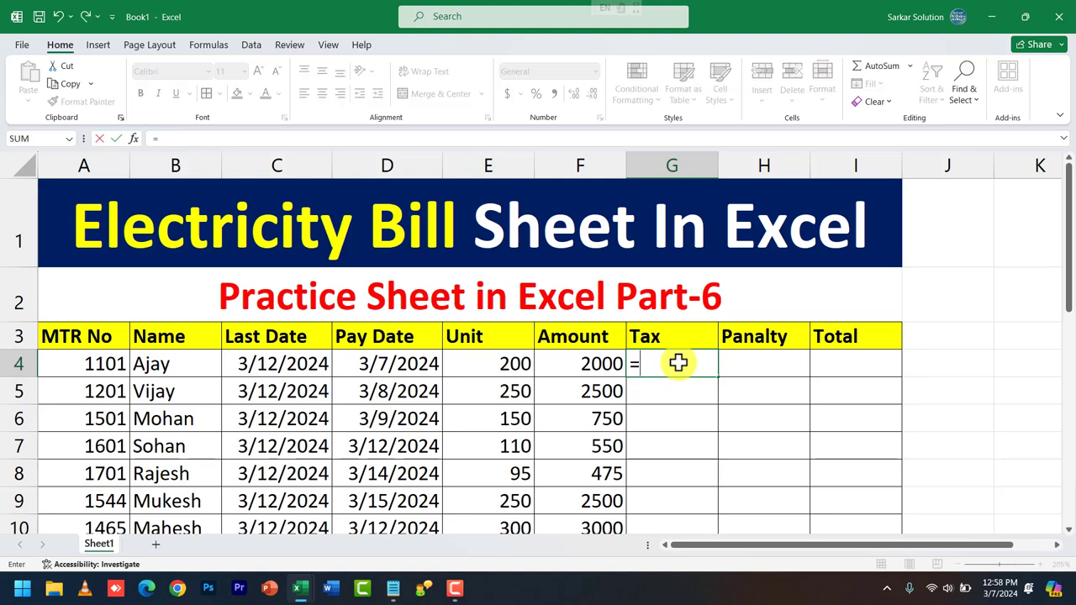
{"action": "type", "text": "if"}
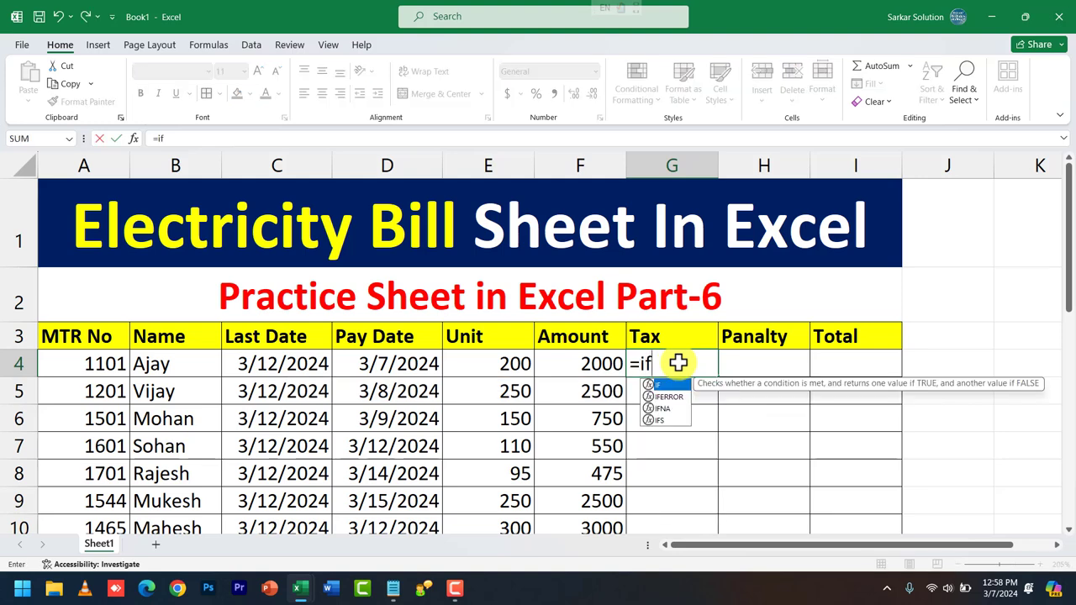
{"action": "type", "text": "("}
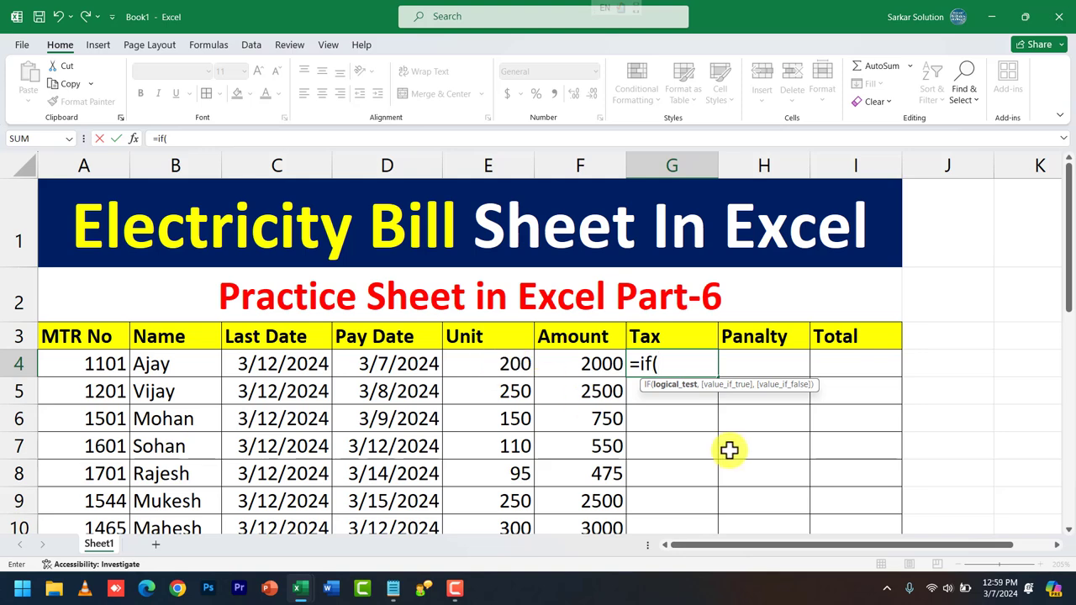
{"action": "type", "text": "e4"}
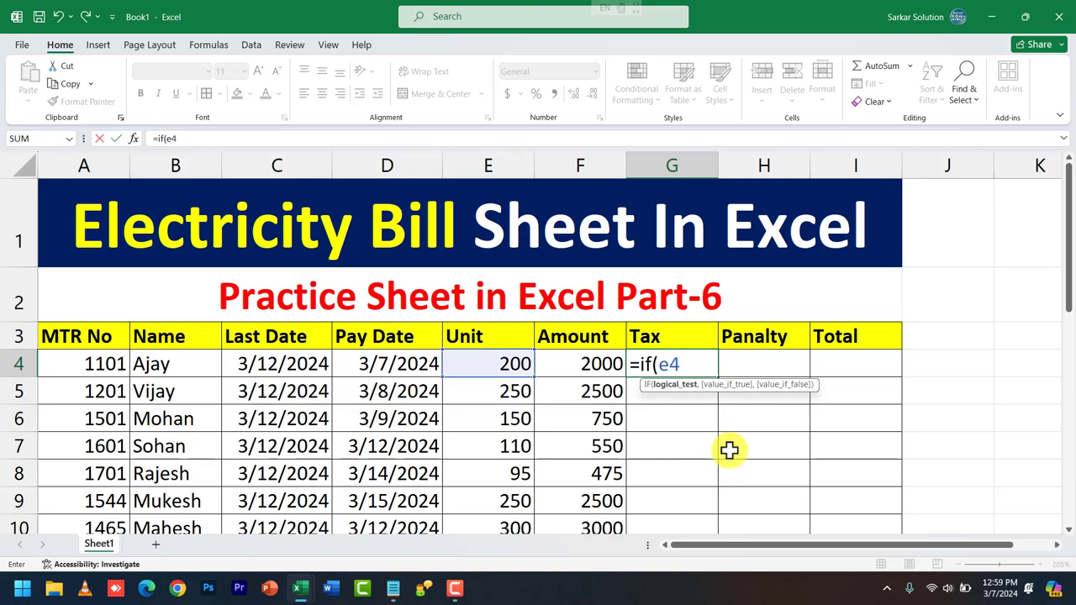
{"action": "type", "text": ">=200"}
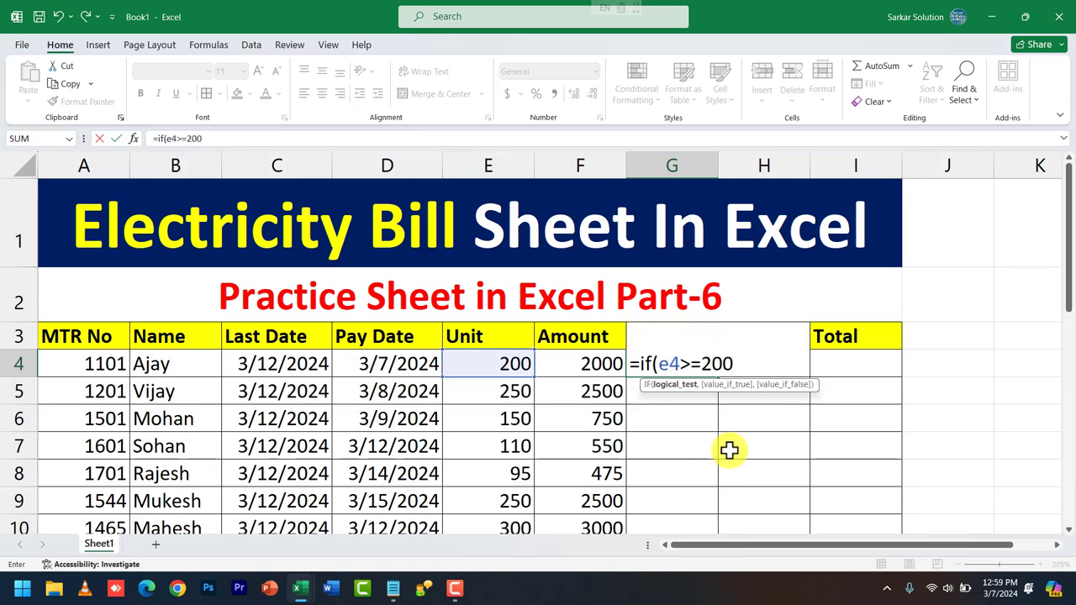
{"action": "type", "text": ","}
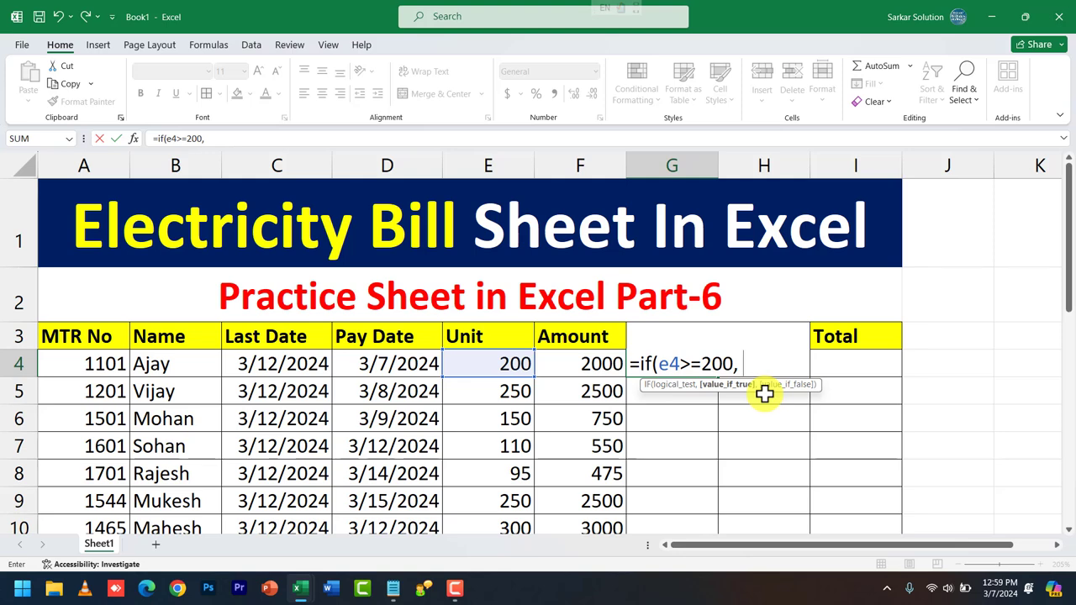
{"action": "type", "text": "f4"}
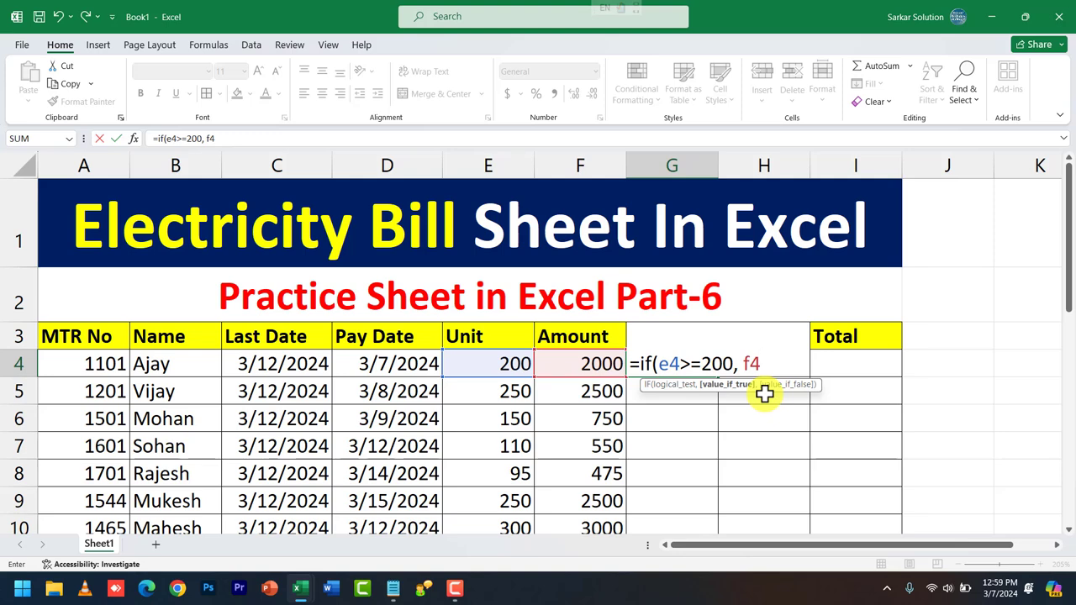
{"action": "type", "text": "*"}
{"action": "type", "text": "10"}
{"action": "type", "text": "%"}
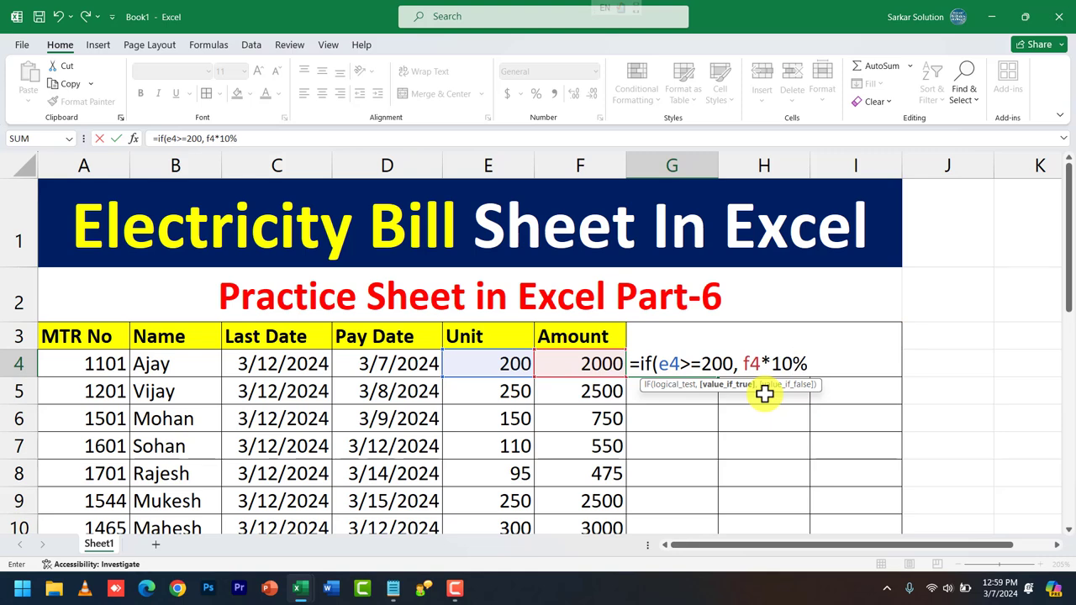
{"action": "type", "text": ","}
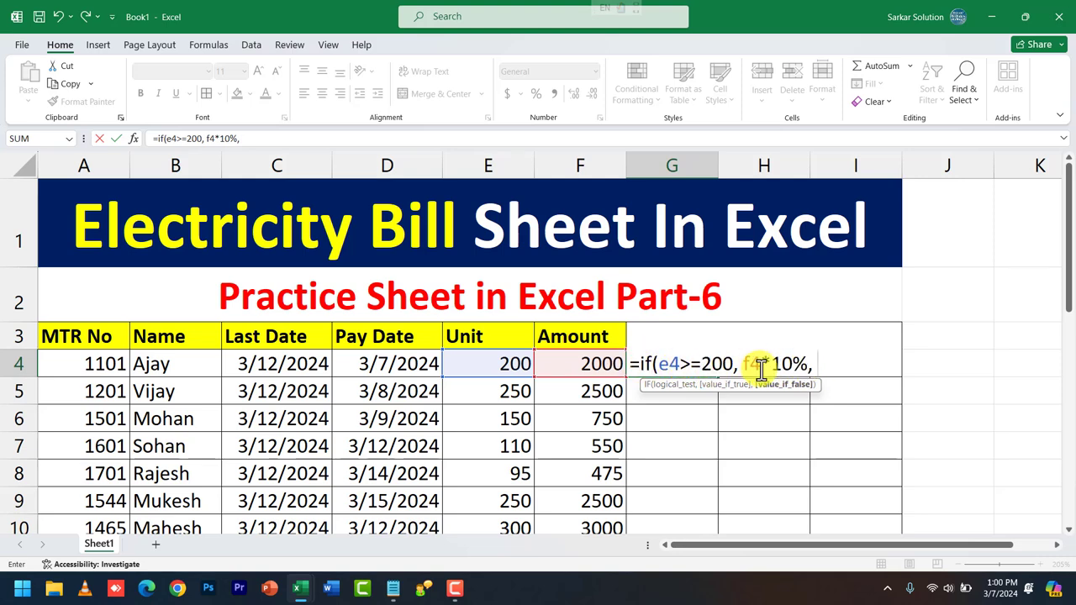
{"action": "type", "text": "f4*5%"}
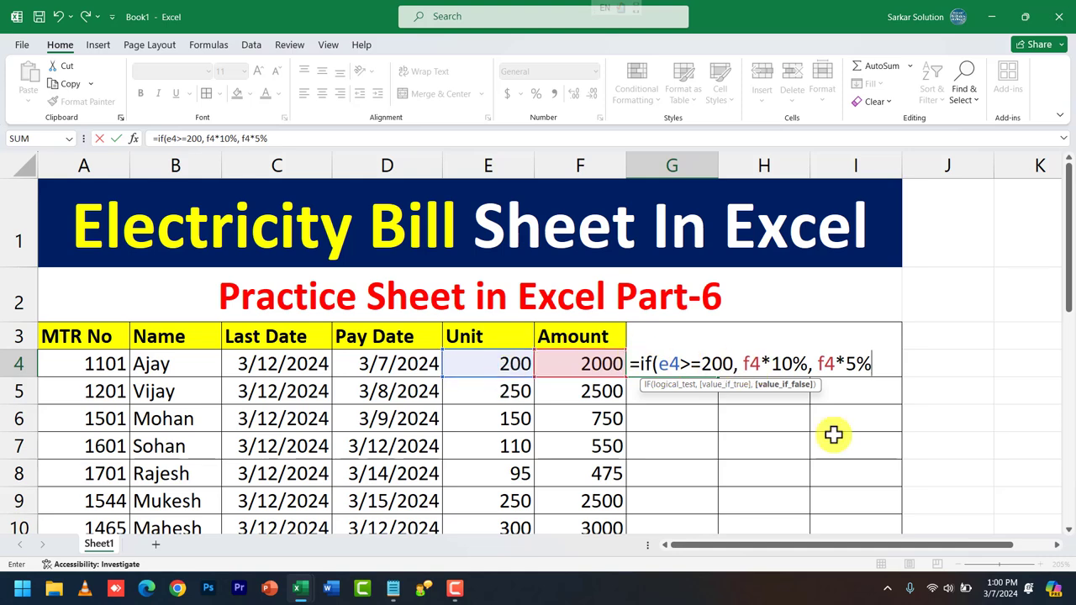
{"action": "key", "text": "Return"}
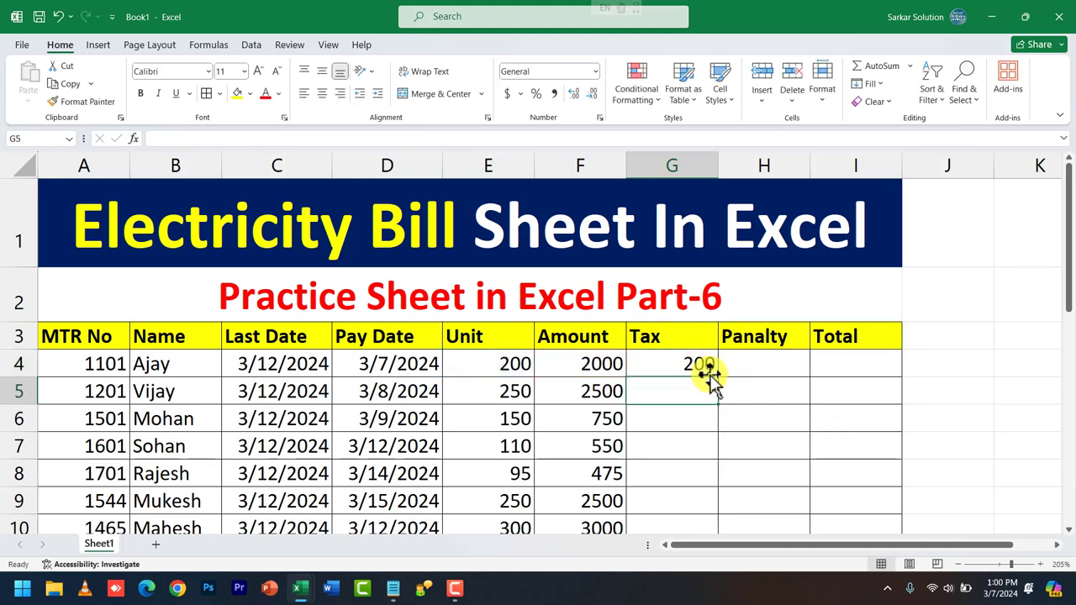
- Change the first bill's Unit in E4 to 150 and check the resulting Tax in G4
{"action": "left_click", "coordinate": [694, 364]}
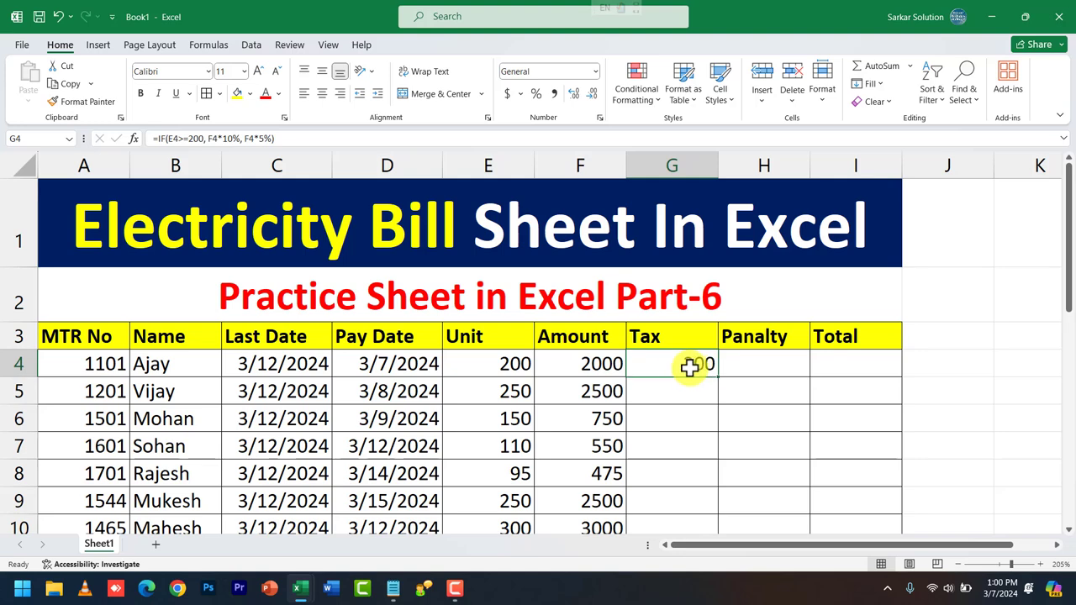
{"action": "left_click", "coordinate": [521, 362]}
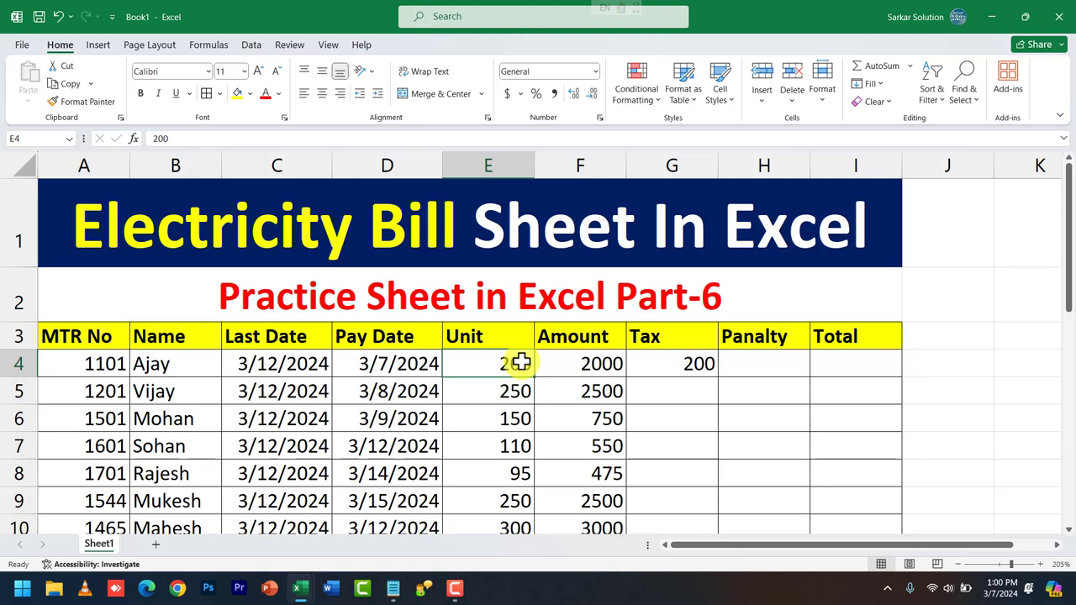
{"action": "type", "text": "150"}
{"action": "key", "text": "Return"}
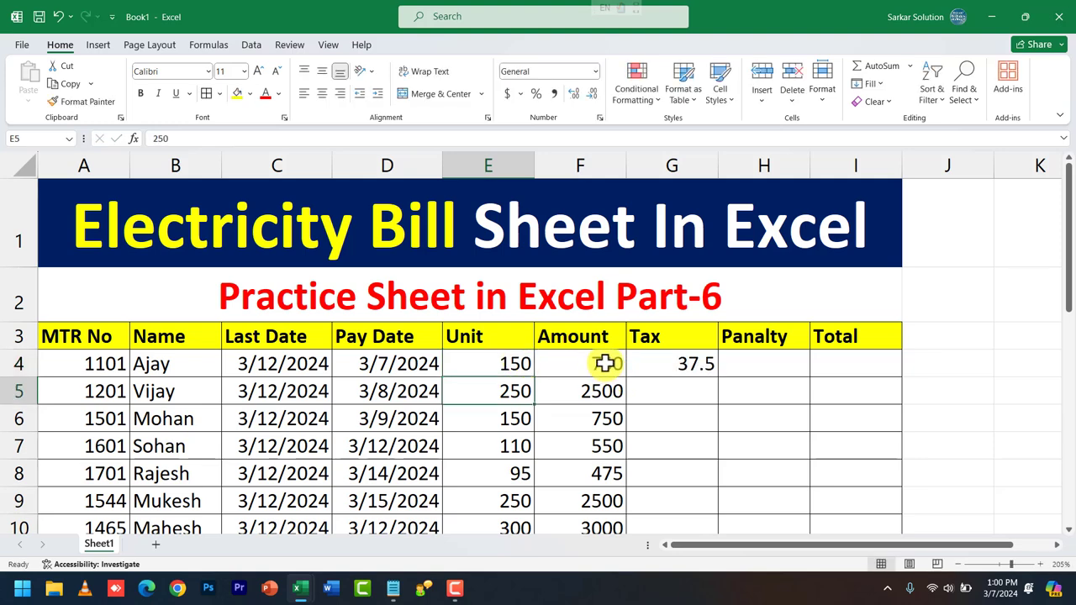
{"action": "left_click", "coordinate": [689, 366]}
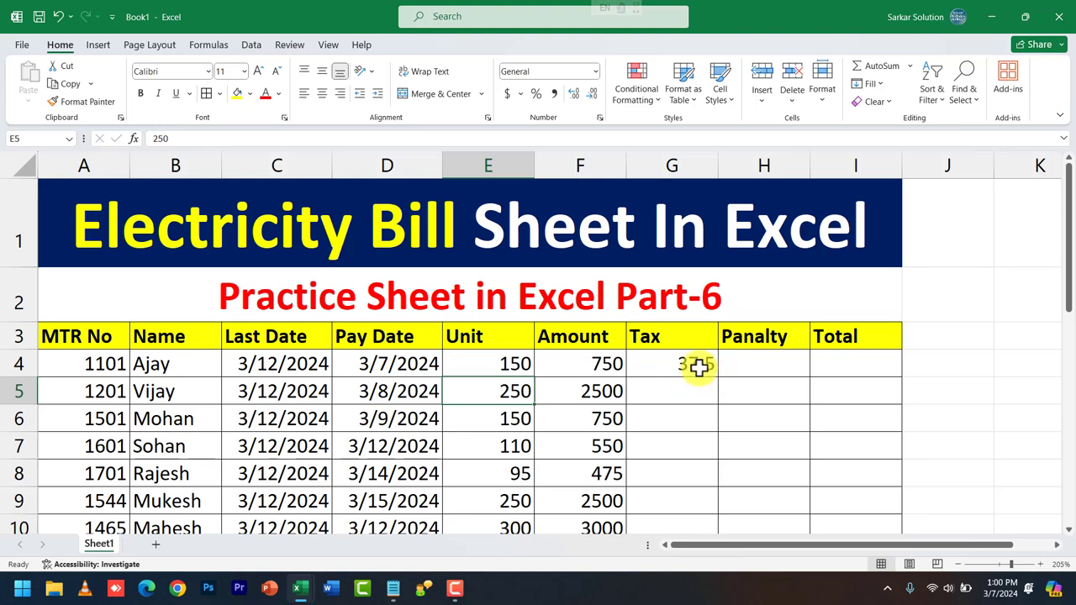
- Set E4 to 250, giving Amount 2500 and Tax 250, and inspect F4's formula
{"action": "left_click", "coordinate": [528, 364]}
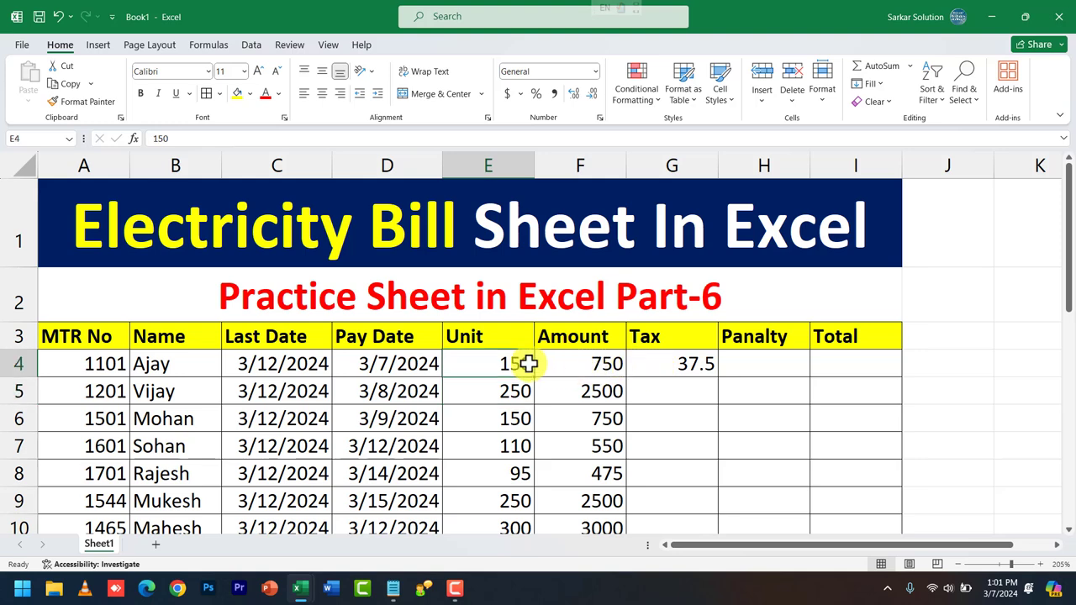
{"action": "type", "text": "250"}
{"action": "key", "text": "Return"}
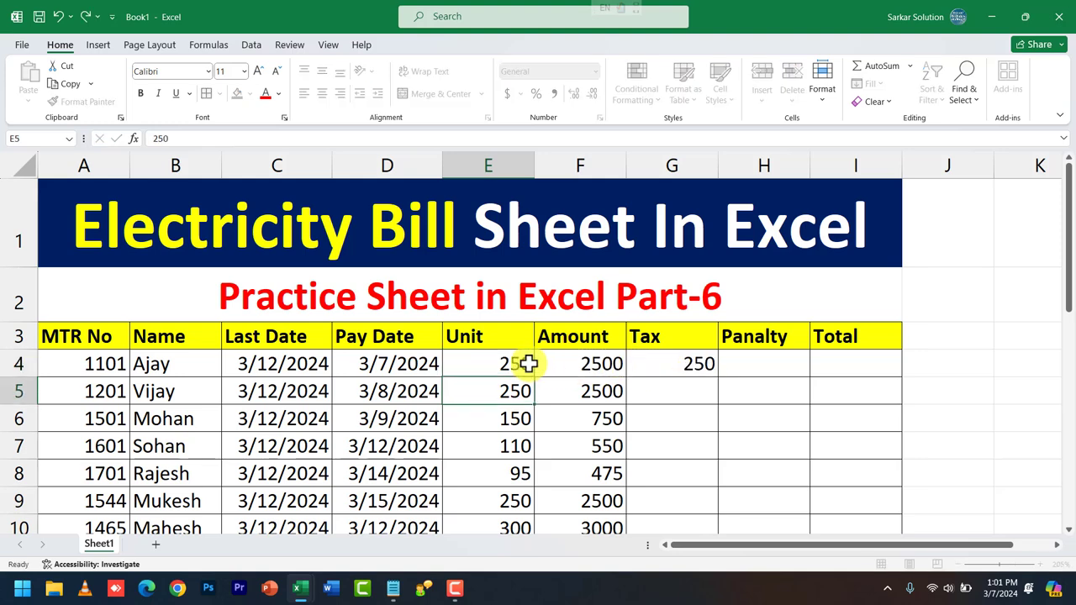
{"action": "left_click", "coordinate": [598, 364]}
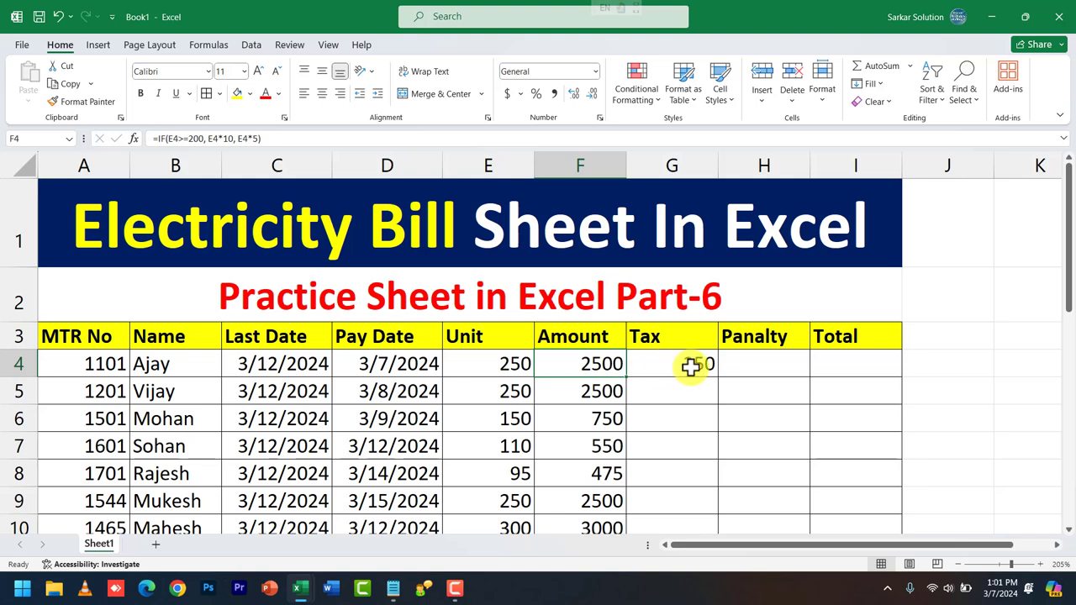
{"action": "left_click", "coordinate": [762, 364]}
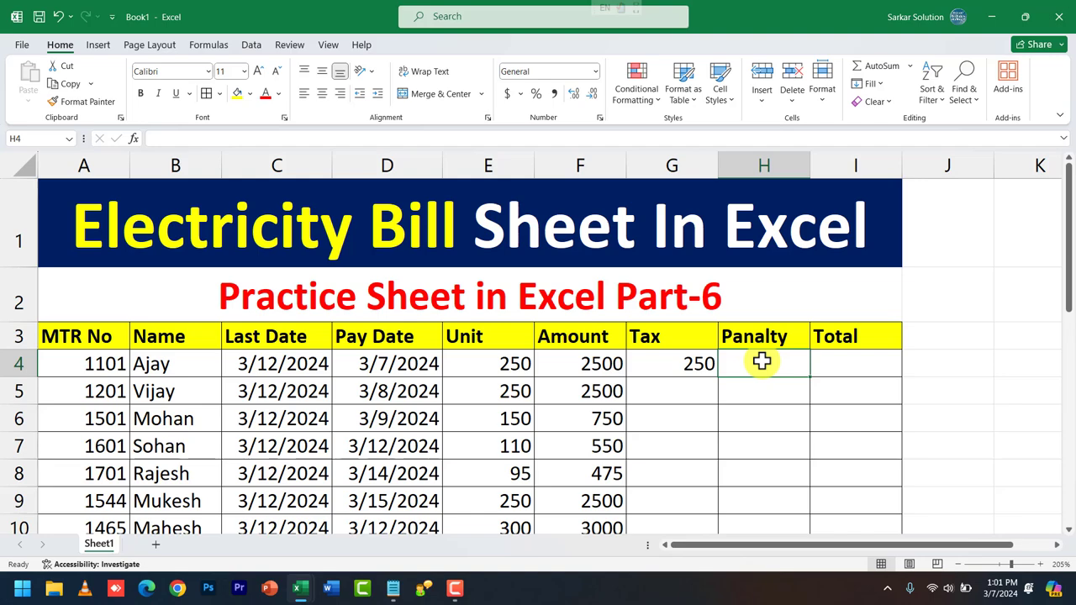
- Fill the Tax formula from G4 down through G14 with Ctrl+D
{"action": "left_click", "coordinate": [664, 364]}
{"action": "scroll", "coordinate": [665, 367], "scroll_direction": "down", "scroll_amount": 2}
{"action": "left_click", "coordinate": [685, 386], "text": "shift"}
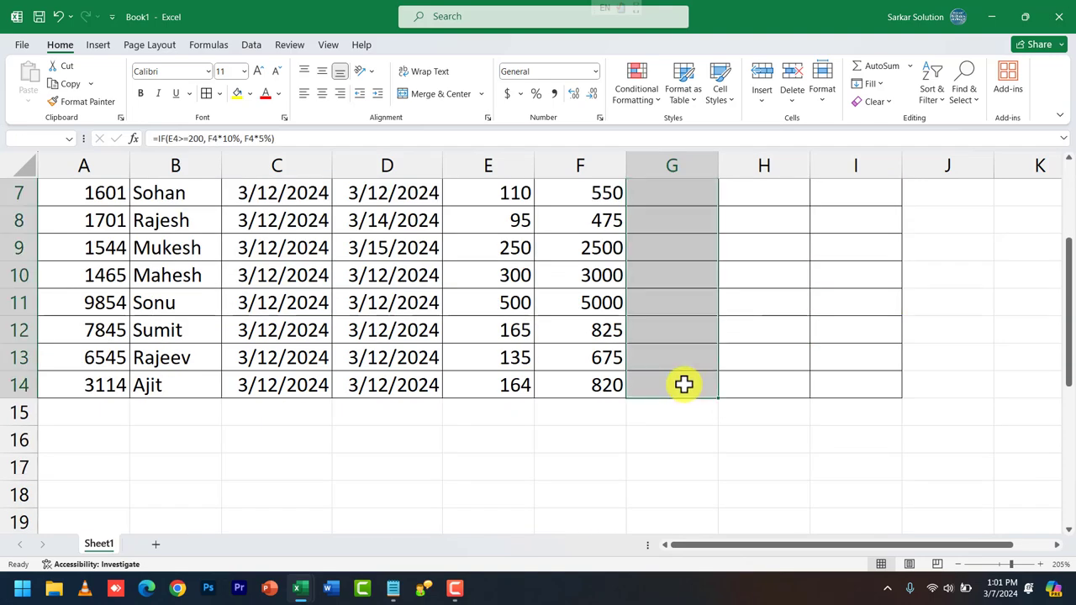
{"action": "key", "text": "ctrl+d"}
{"action": "scroll", "coordinate": [699, 389], "scroll_direction": "up", "scroll_amount": 1}
{"action": "scroll", "coordinate": [710, 402], "scroll_direction": "up", "scroll_amount": 1}
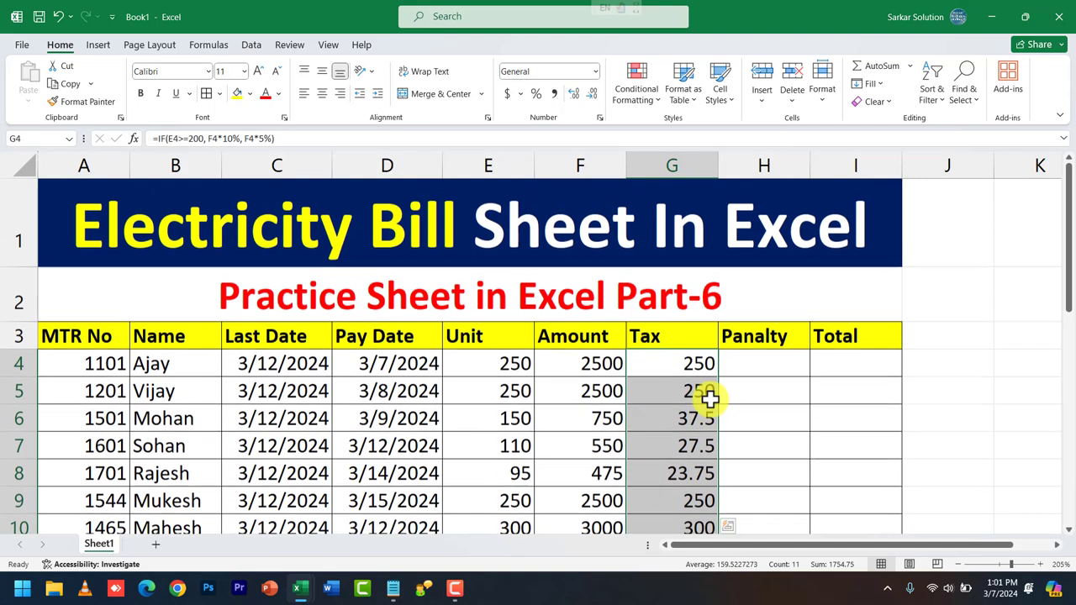
{"action": "scroll", "coordinate": [704, 445], "scroll_direction": "down", "scroll_amount": 1}
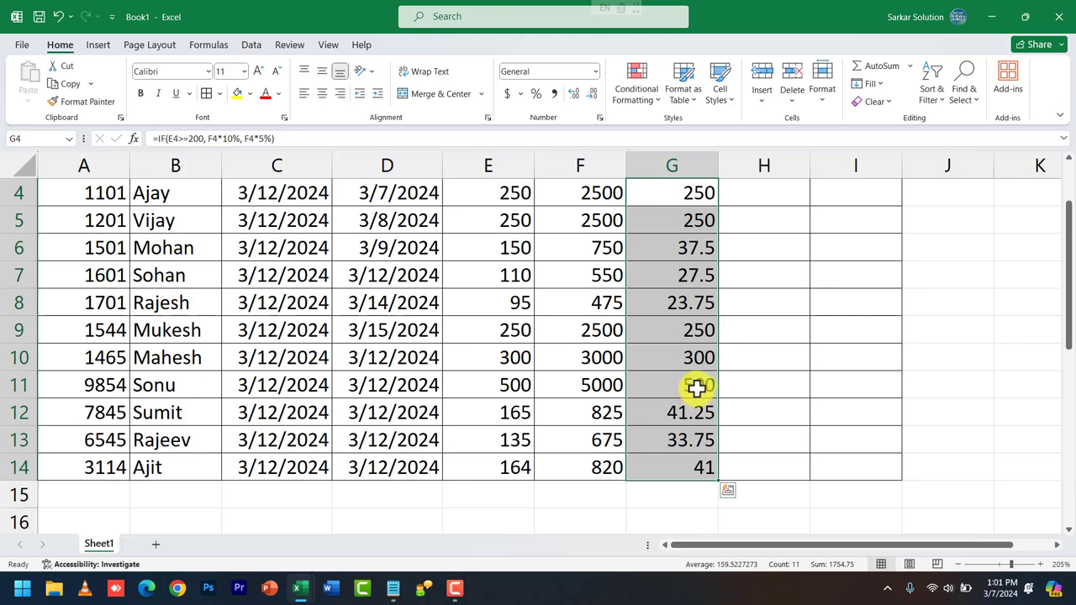
{"action": "scroll", "coordinate": [697, 387], "scroll_direction": "up", "scroll_amount": 1}
{"action": "left_click", "coordinate": [743, 366]}
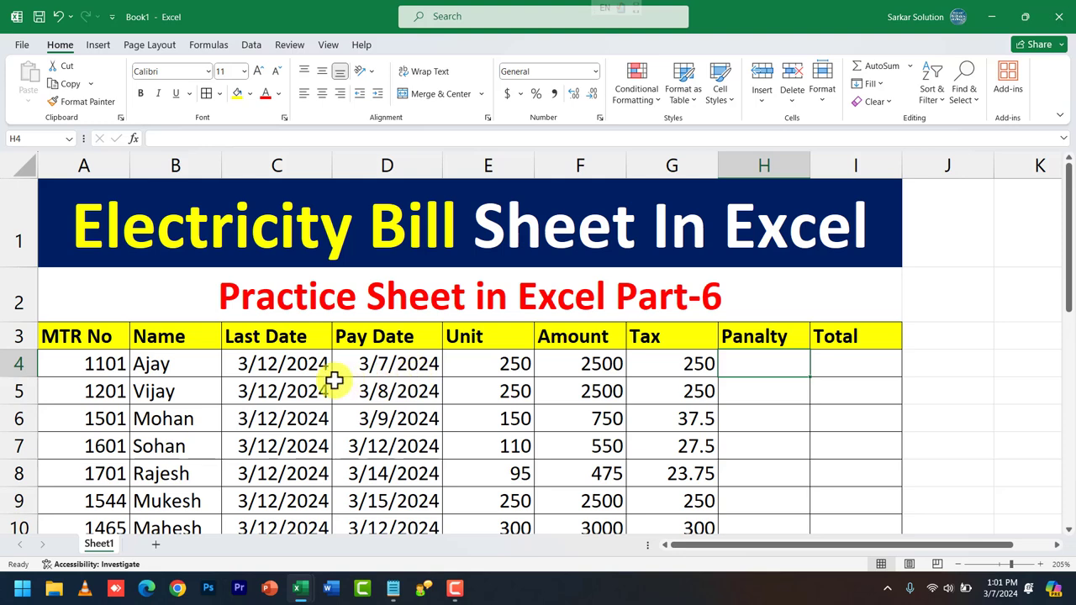
{"action": "left_click", "coordinate": [358, 368]}
{"action": "left_click", "coordinate": [302, 363]}
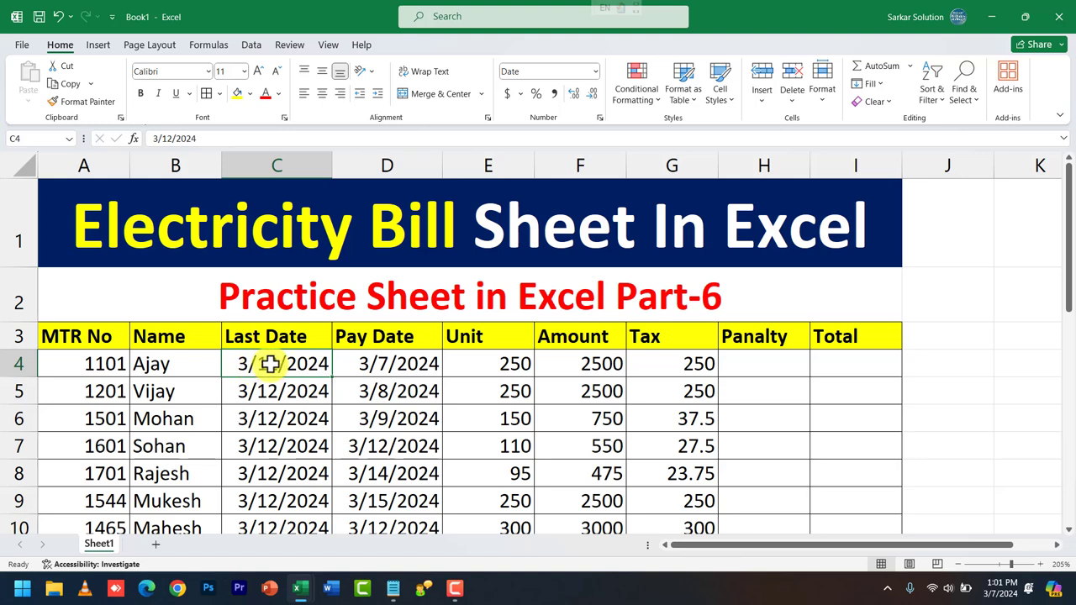
{"action": "left_click", "coordinate": [378, 365]}
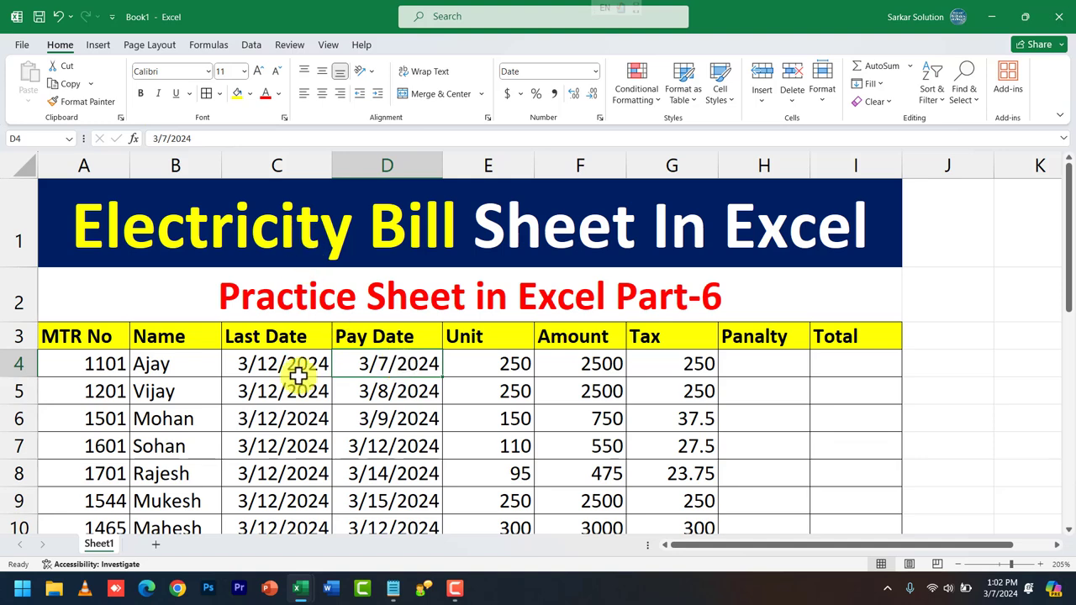
{"action": "left_click", "coordinate": [746, 356]}
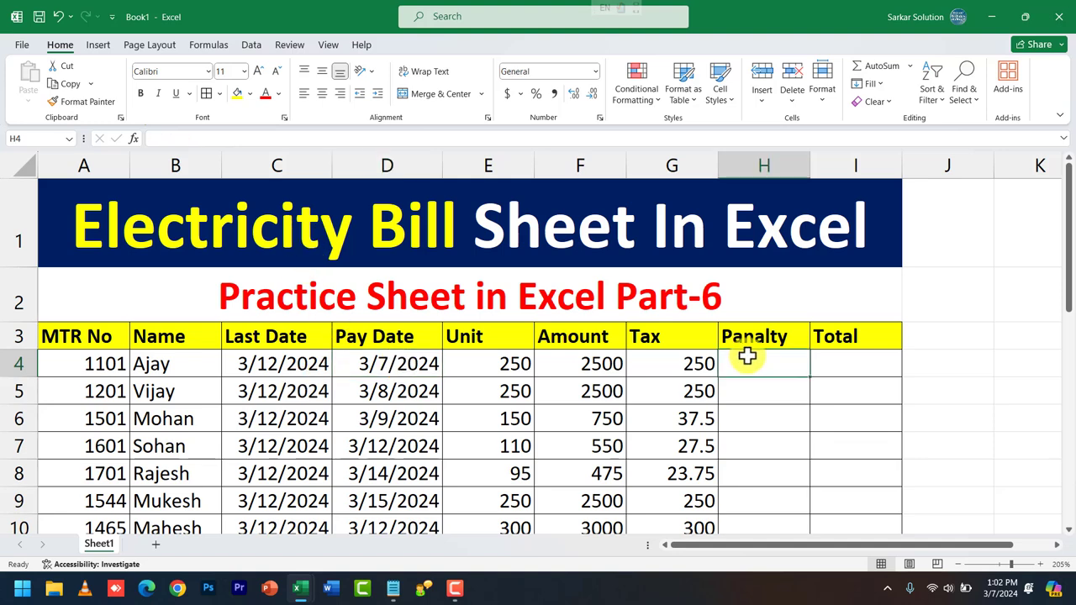
- Enter =IF(D4<=C4, 0, 50) in H4 as the late-payment penalty
{"action": "type", "text": "=if"}
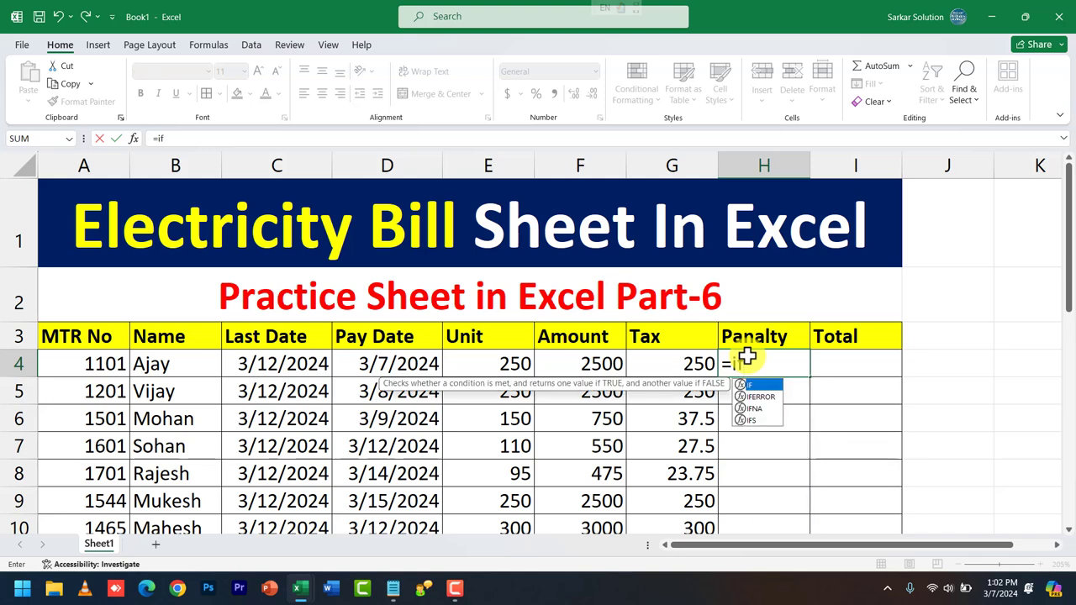
{"action": "type", "text": "("}
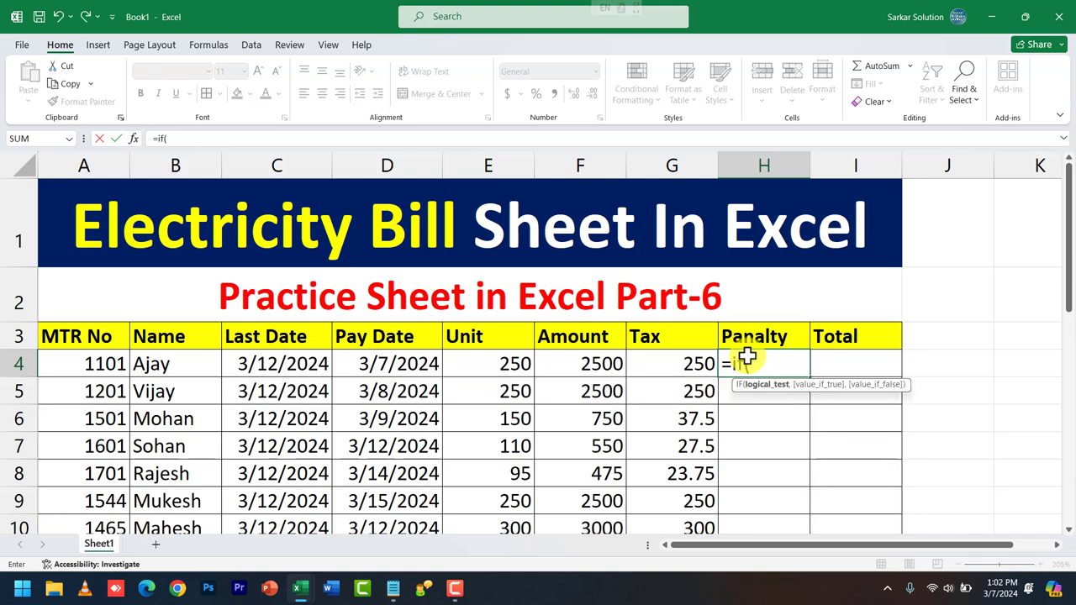
{"action": "type", "text": "d4"}
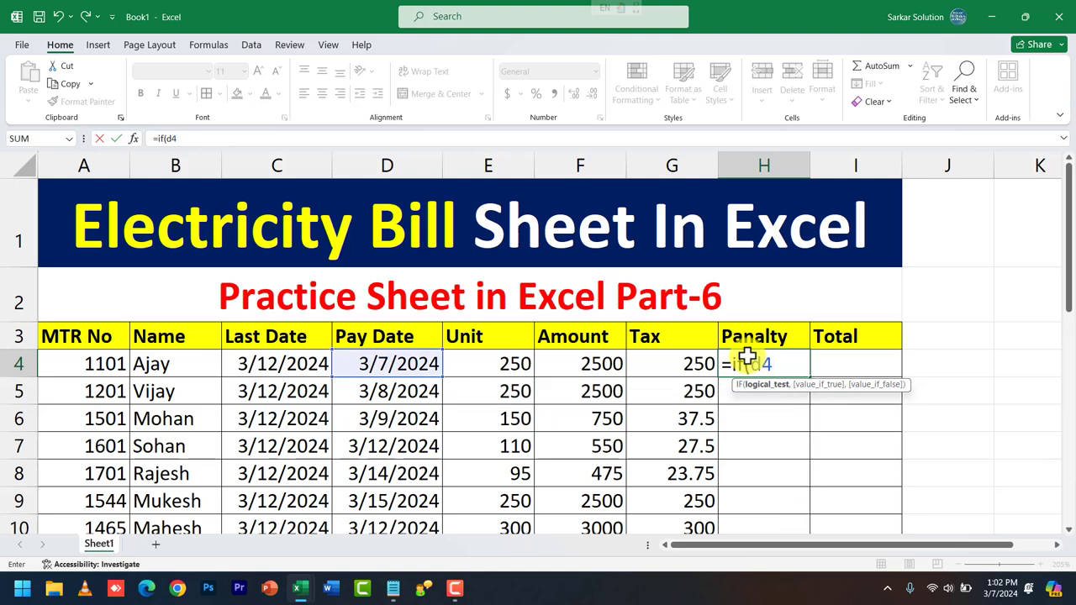
{"action": "type", "text": "<="}
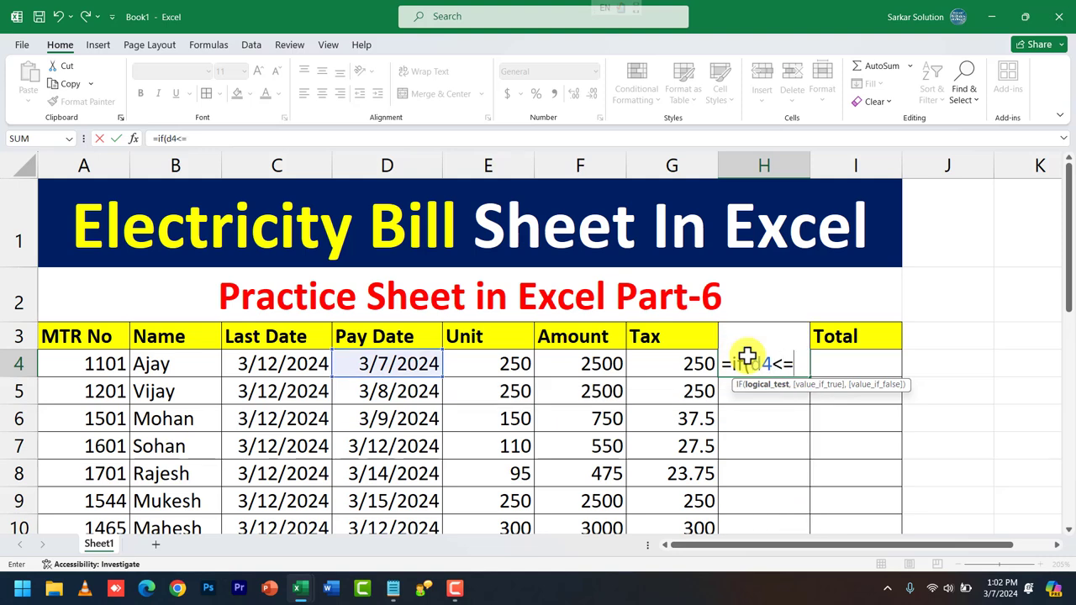
{"action": "type", "text": "c"}
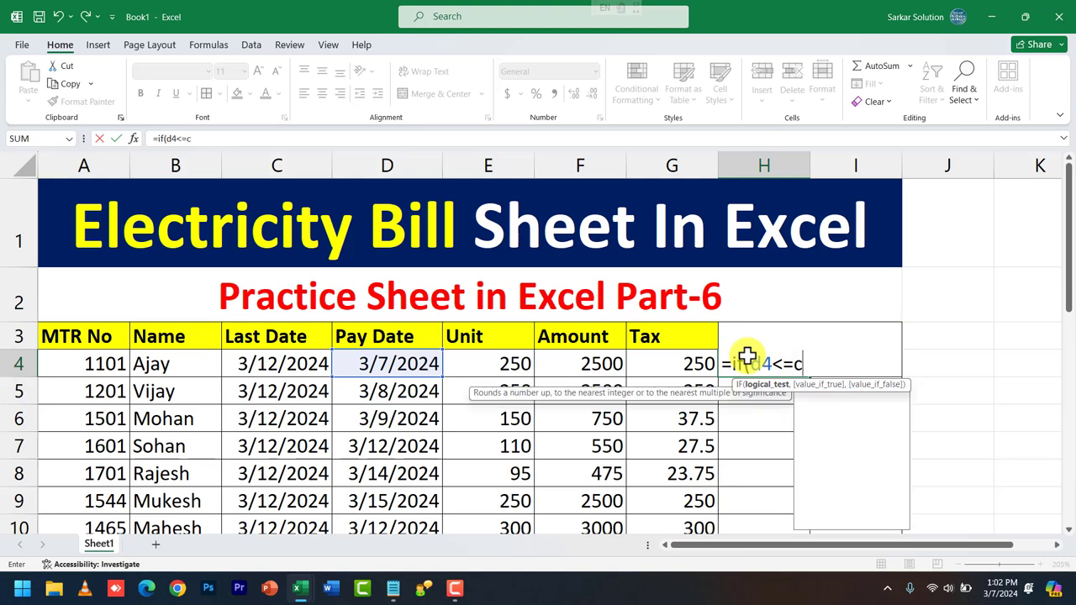
{"action": "type", "text": "4"}
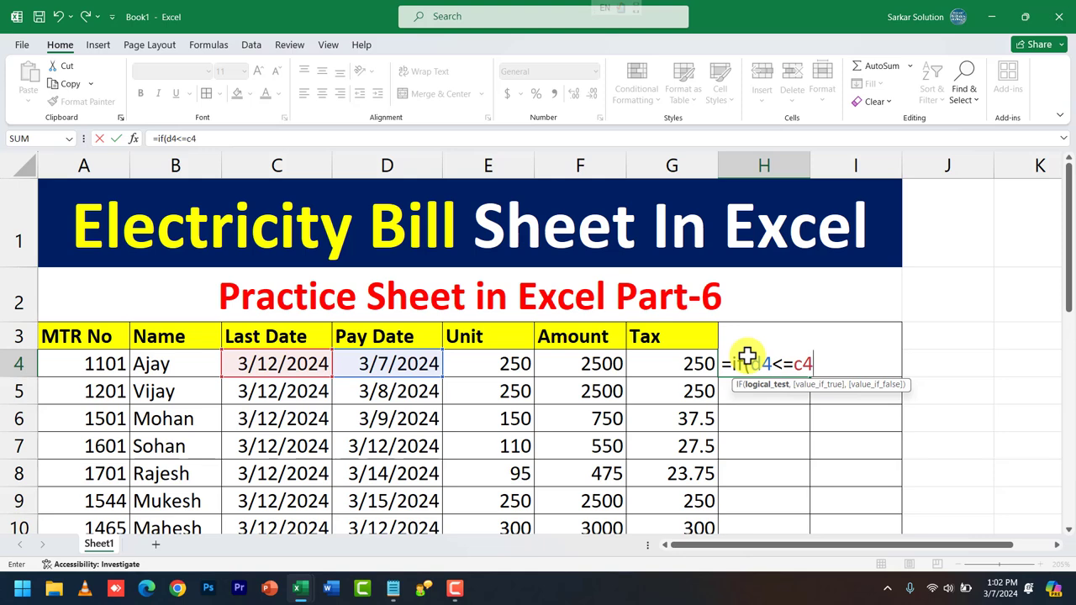
{"action": "left_click", "coordinate": [286, 351]}
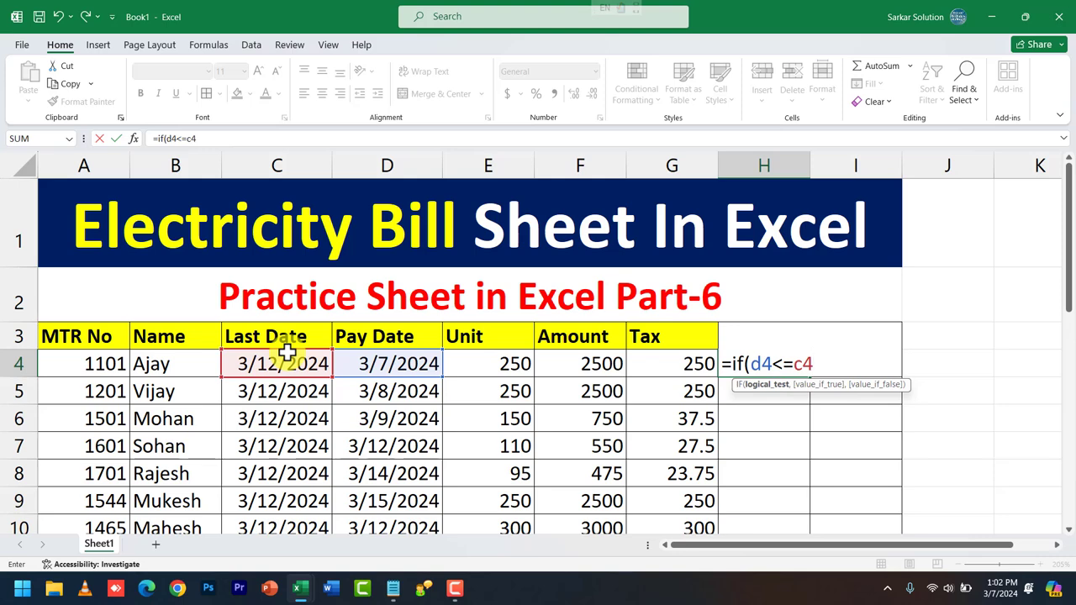
{"action": "type", "text": ", 0"}
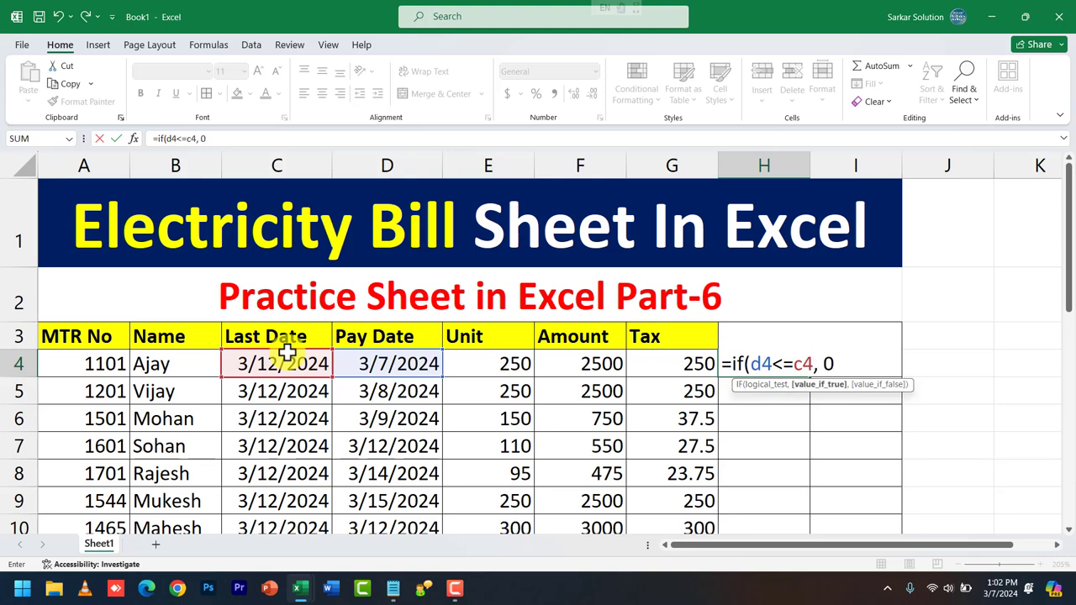
{"action": "type", "text": ", 5"}
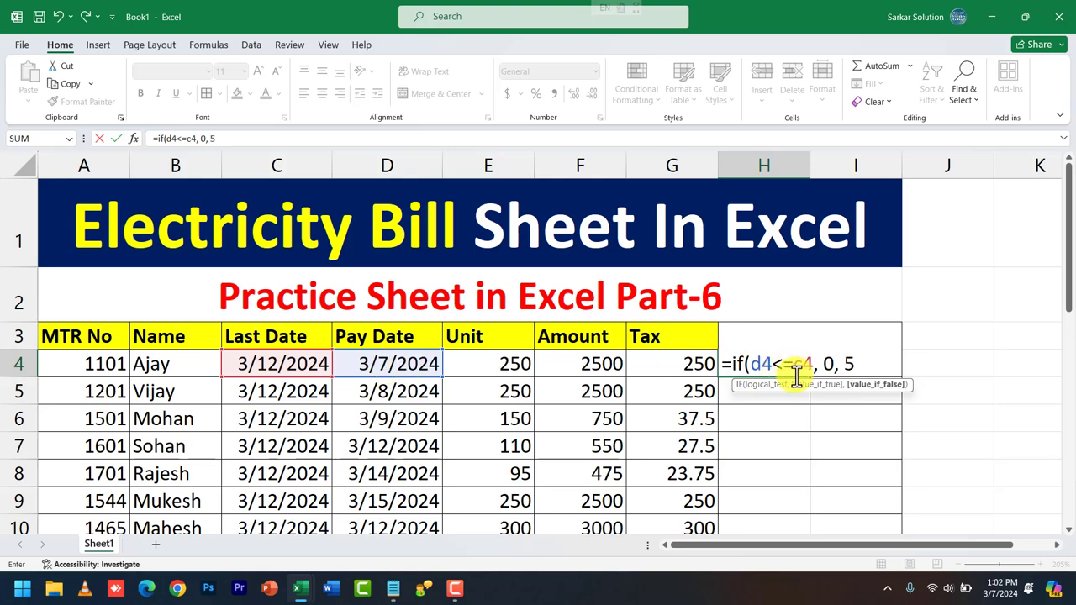
{"action": "type", "text": ")"}
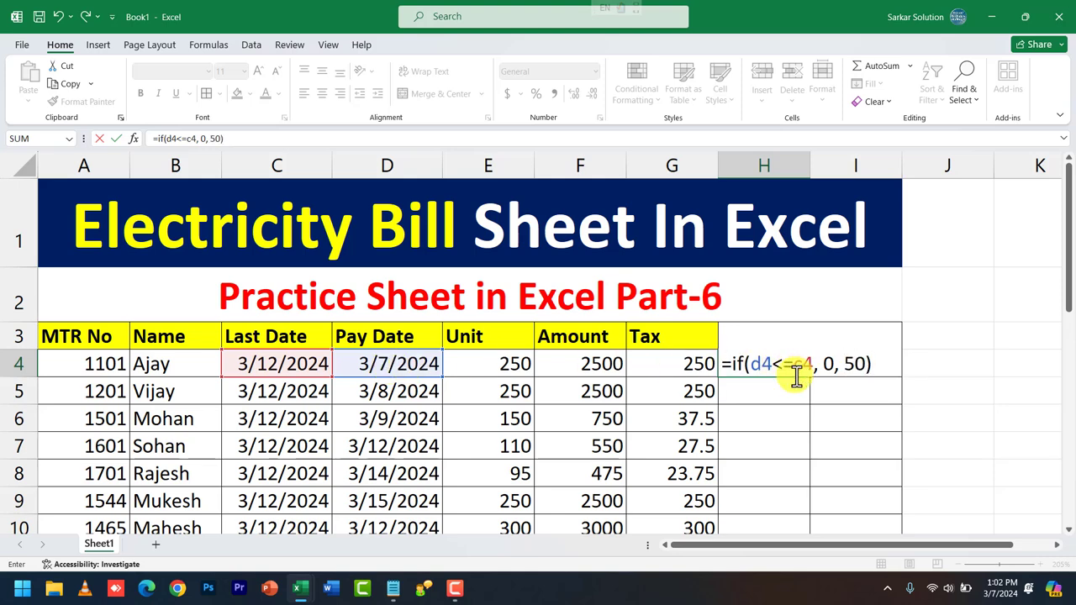
{"action": "key", "text": "Return"}
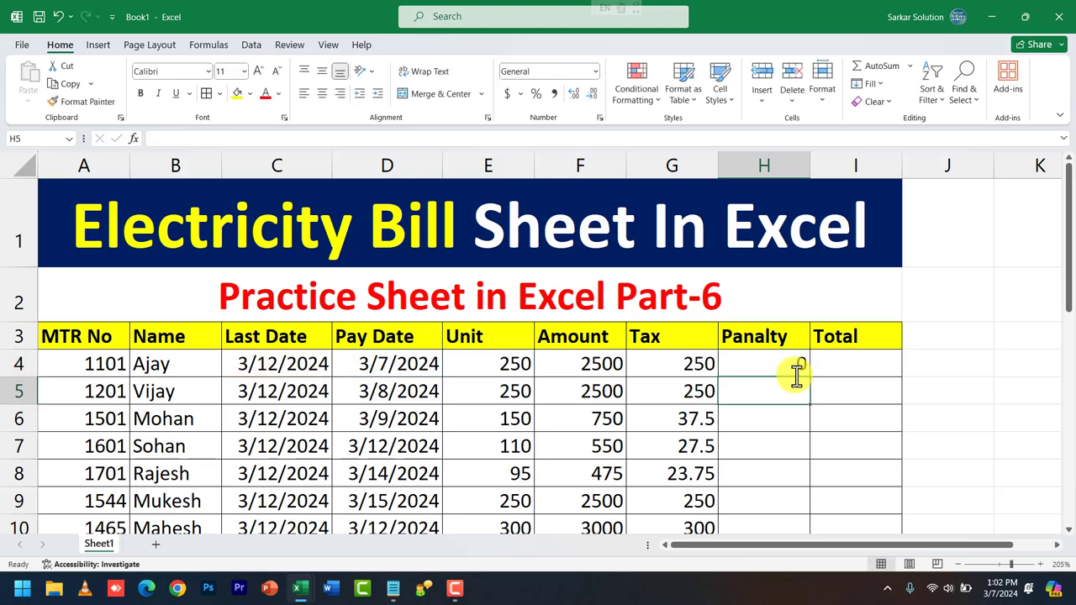
- Change the first Pay Date in D4 to 3/13/2024 and confirm H4 now charges 50
{"action": "left_click", "coordinate": [784, 364]}
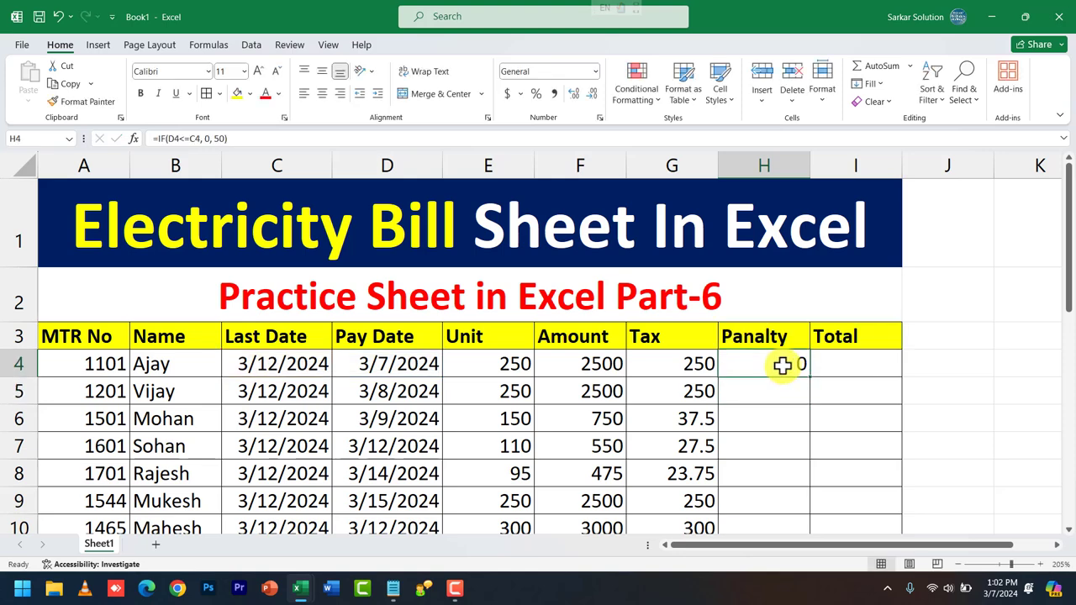
{"action": "left_click", "coordinate": [376, 367]}
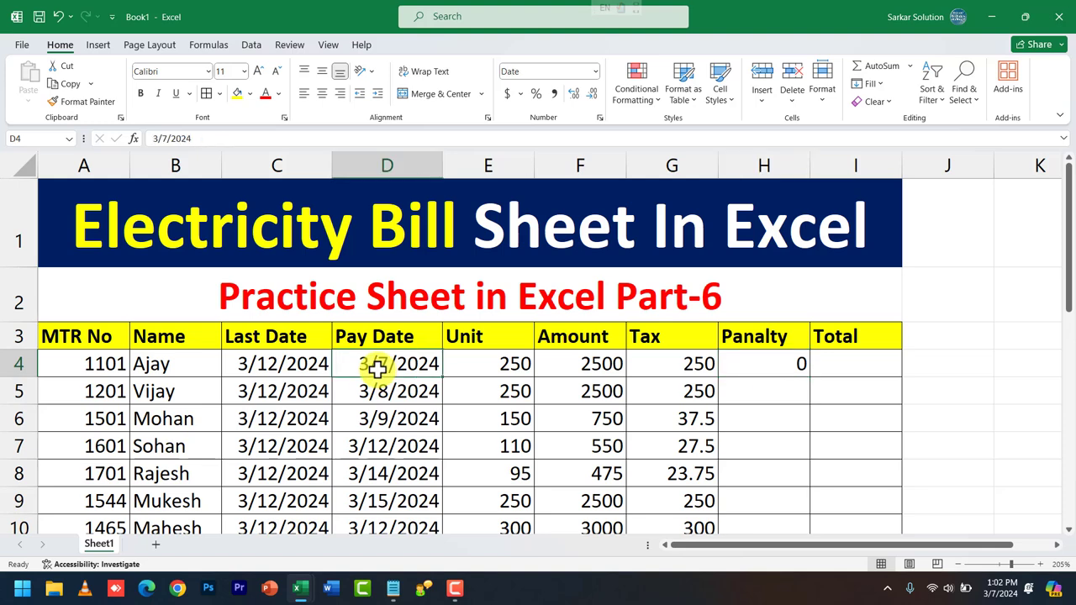
{"action": "type", "text": "13"}
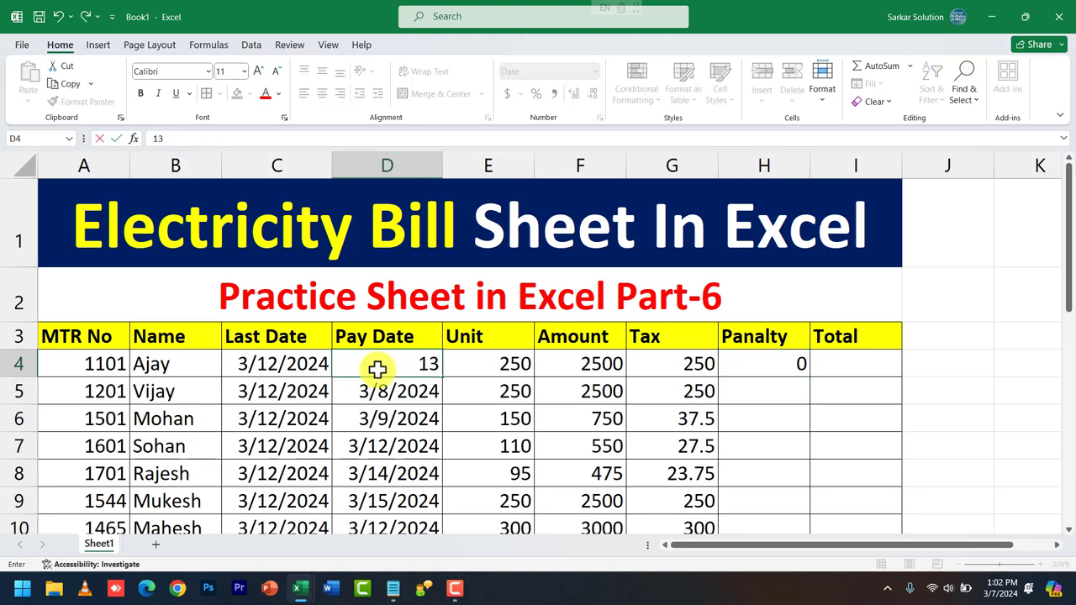
{"action": "type", "text": " march"}
{"action": "key", "text": "Return"}
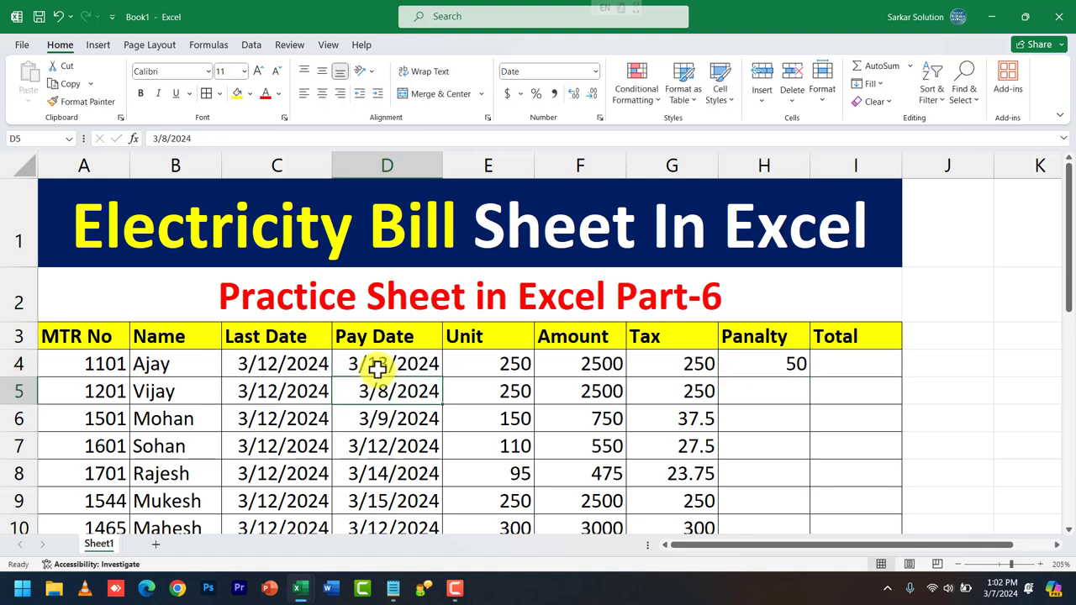
{"action": "left_click", "coordinate": [784, 357]}
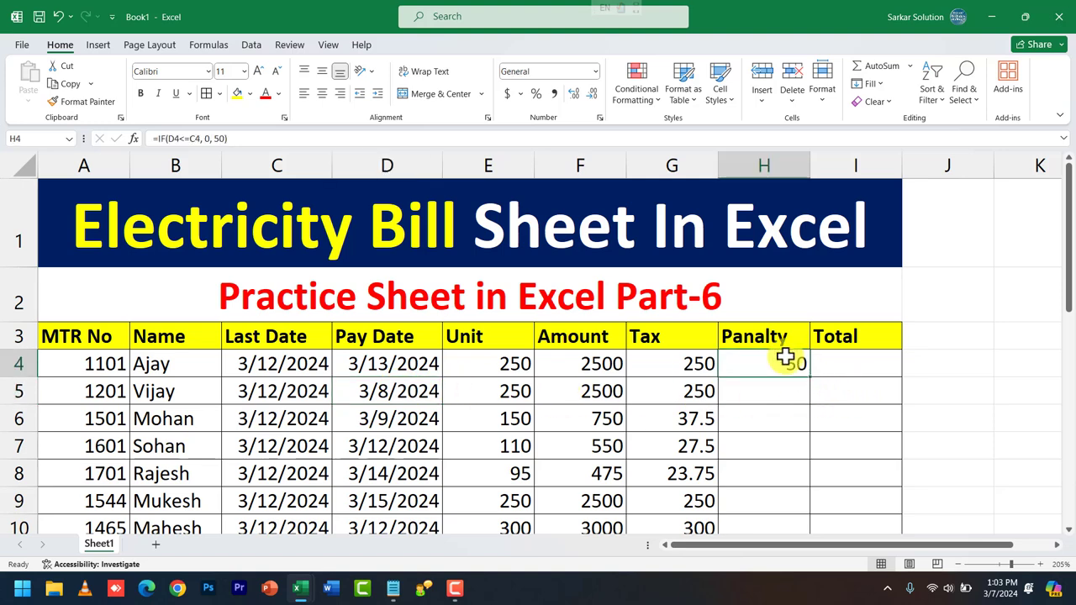
{"action": "double_click", "coordinate": [782, 363]}
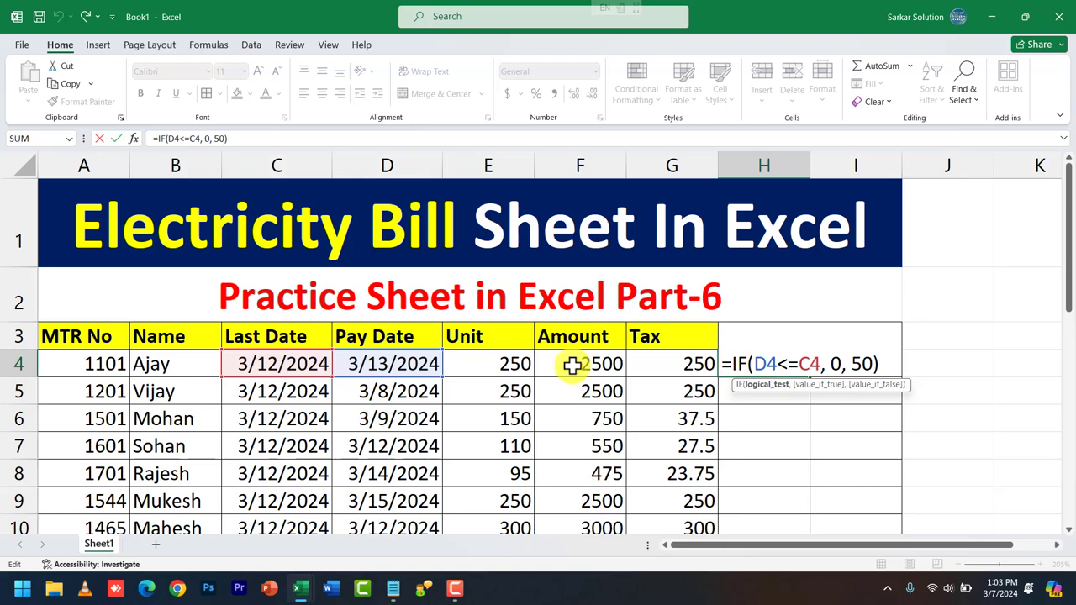
- Copy the H4 penalty formula down the Penalty column to row 14
{"action": "key", "text": "Return"}
{"action": "mouse_move", "coordinate": [764, 360]}
{"action": "left_mouse_down"}
{"action": "mouse_move", "coordinate": [760, 502]}
{"action": "mouse_move", "coordinate": [758, 473]}
{"action": "left_mouse_up"}
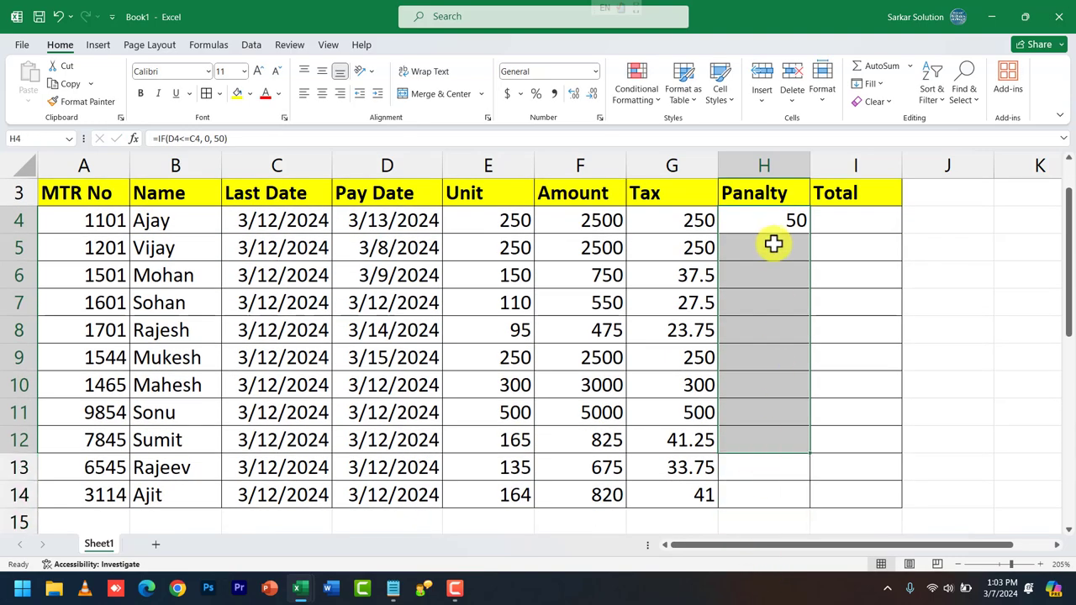
{"action": "left_click_drag", "start_coordinate": [765, 231], "coordinate": [763, 499]}
{"action": "key", "text": "ctrl+v"}
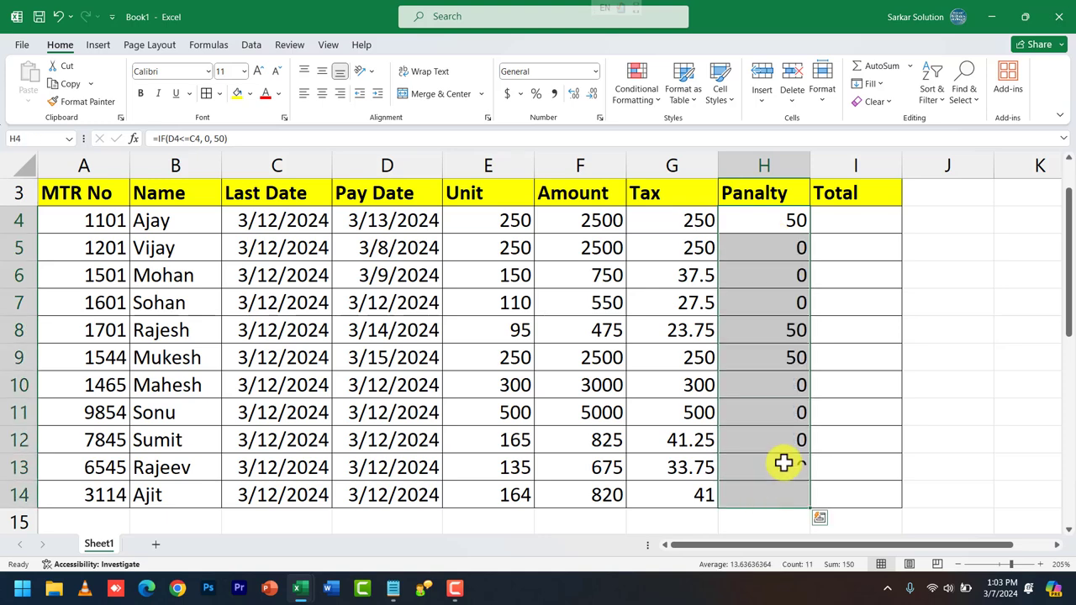
- Review the Amount, Tax and Penalty formulas in F4, G4 and H4, ending on I4
{"action": "left_click", "coordinate": [862, 217]}
{"action": "scroll", "coordinate": [859, 235], "scroll_direction": "up", "scroll_amount": 1}
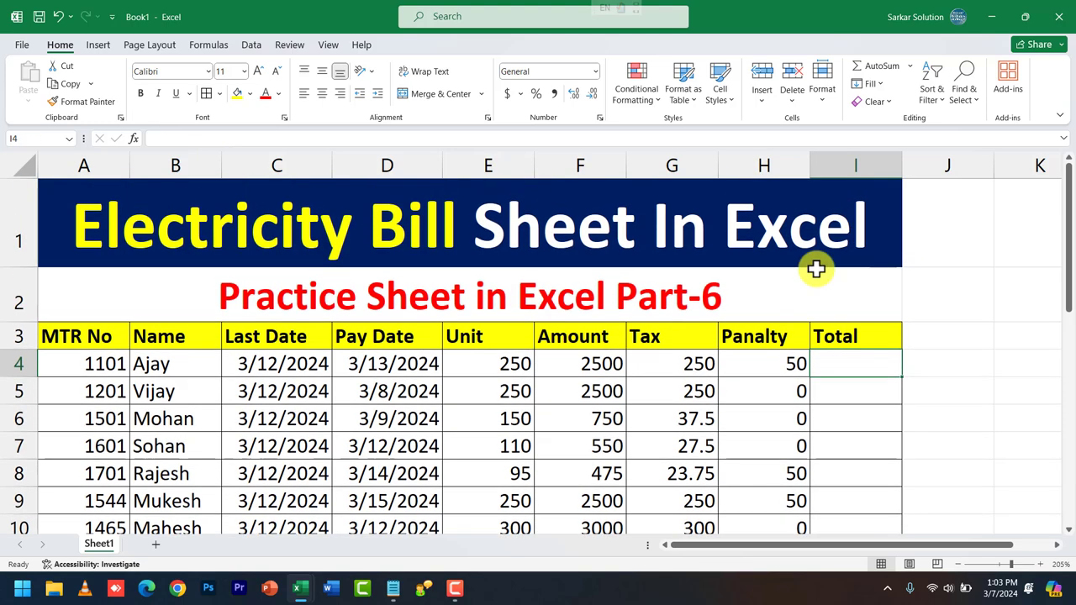
{"action": "left_click", "coordinate": [580, 363]}
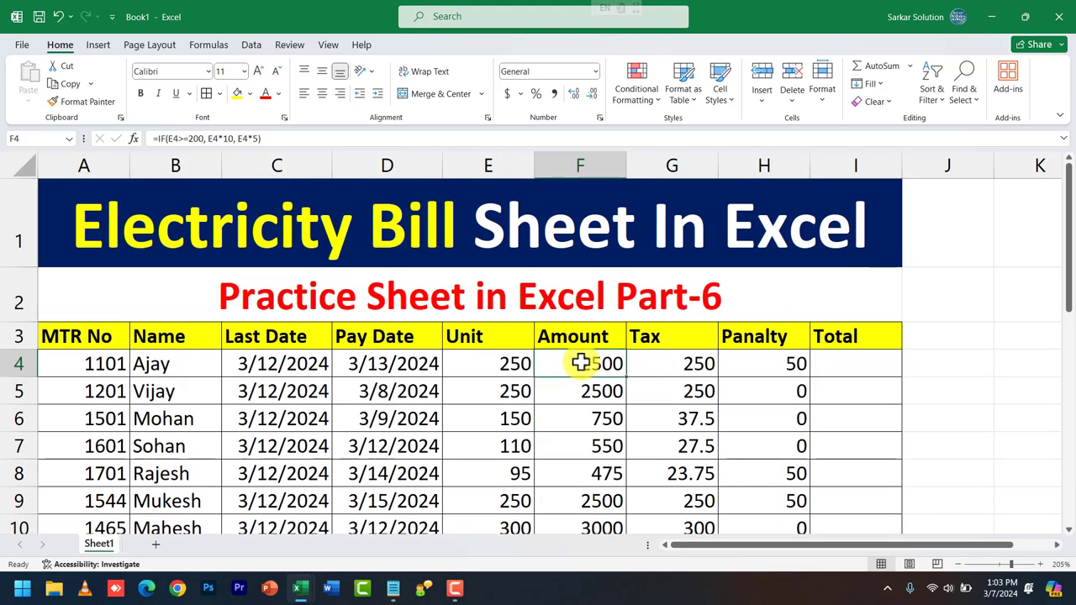
{"action": "left_click", "coordinate": [663, 367]}
{"action": "left_click", "coordinate": [758, 365]}
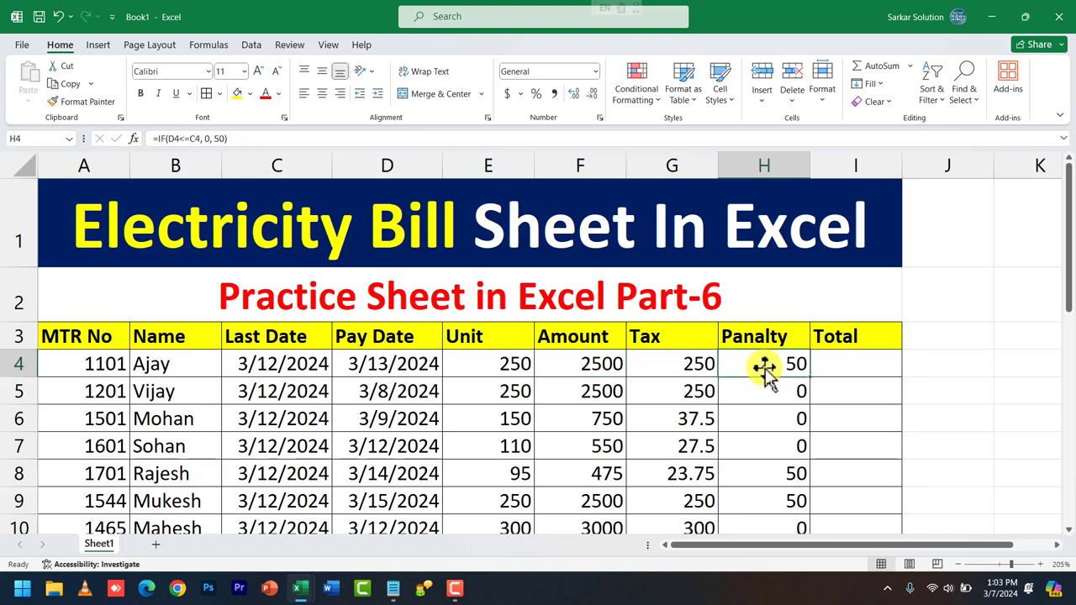
{"action": "left_click", "coordinate": [843, 366]}
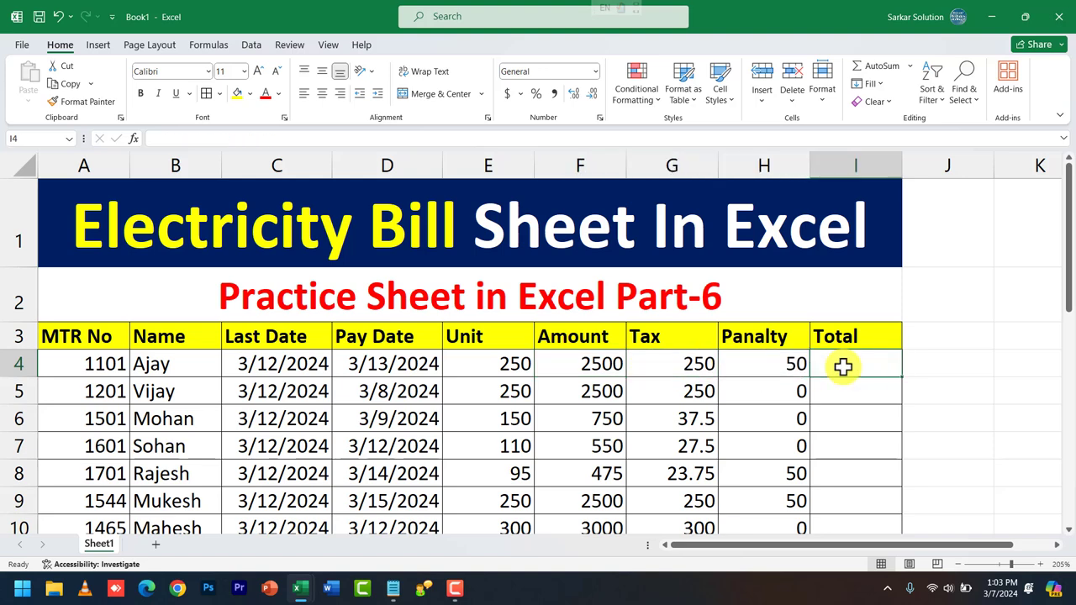
- Enter =SUM(F4:H4) in I4 and copy it down to I14, starting at 2800
{"action": "type", "text": "=sum"}
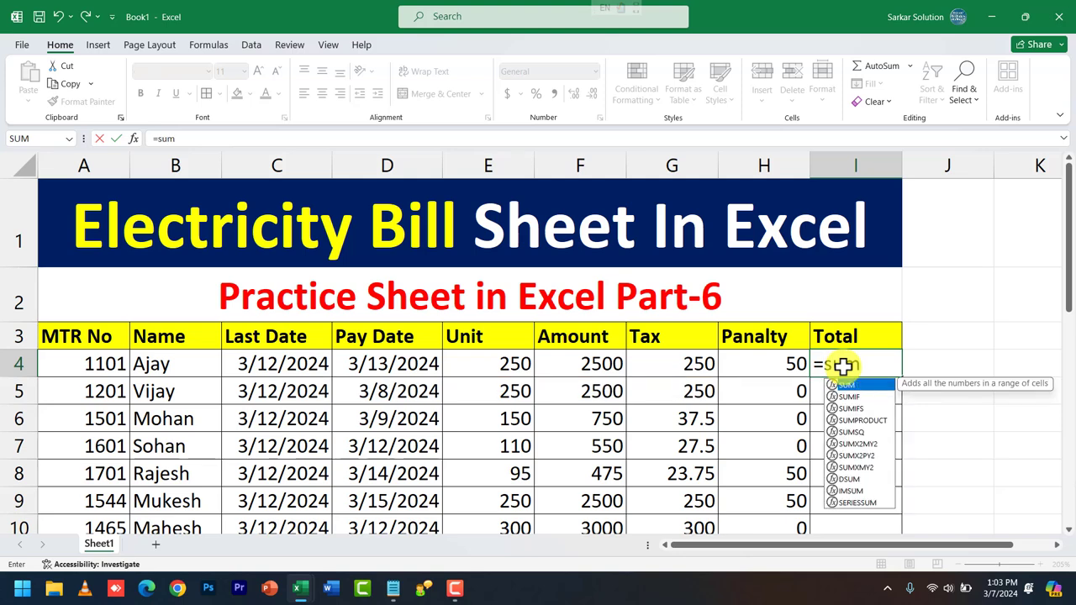
{"action": "type", "text": "("}
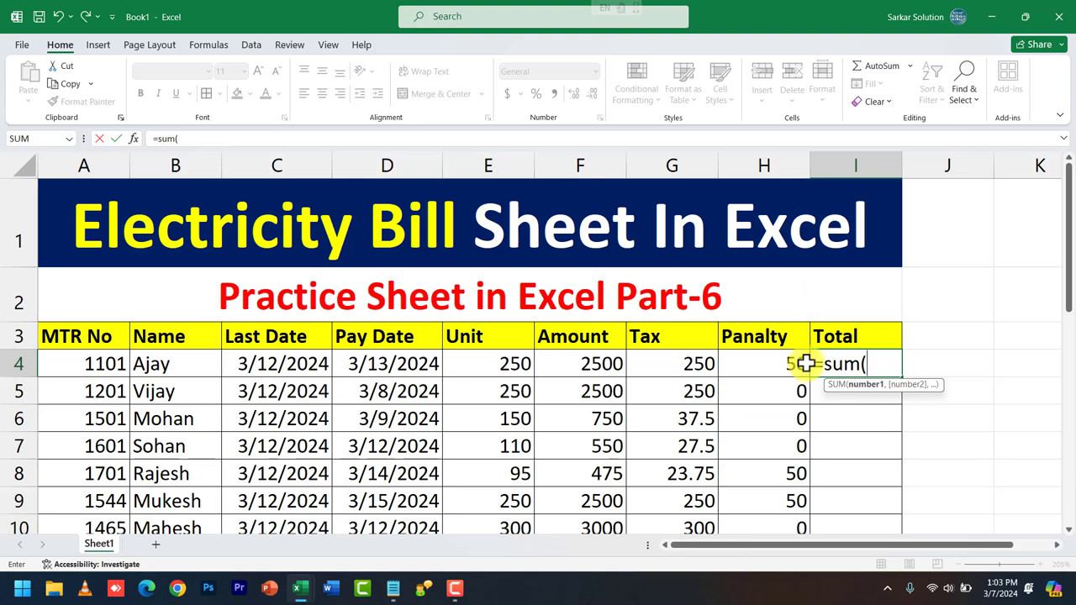
{"action": "type", "text": "f4:"}
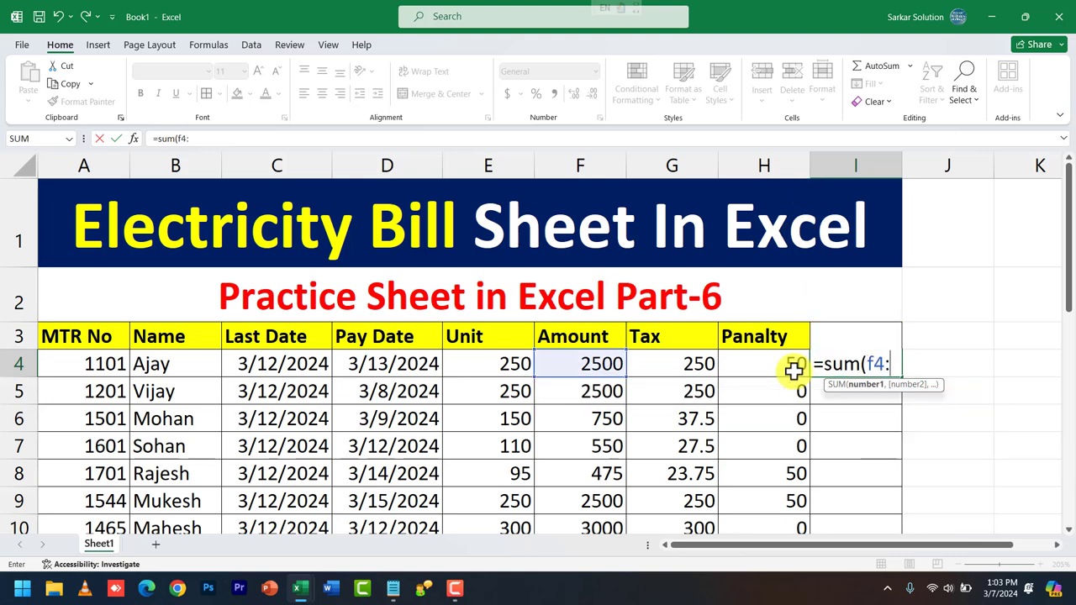
{"action": "type", "text": "h4)"}
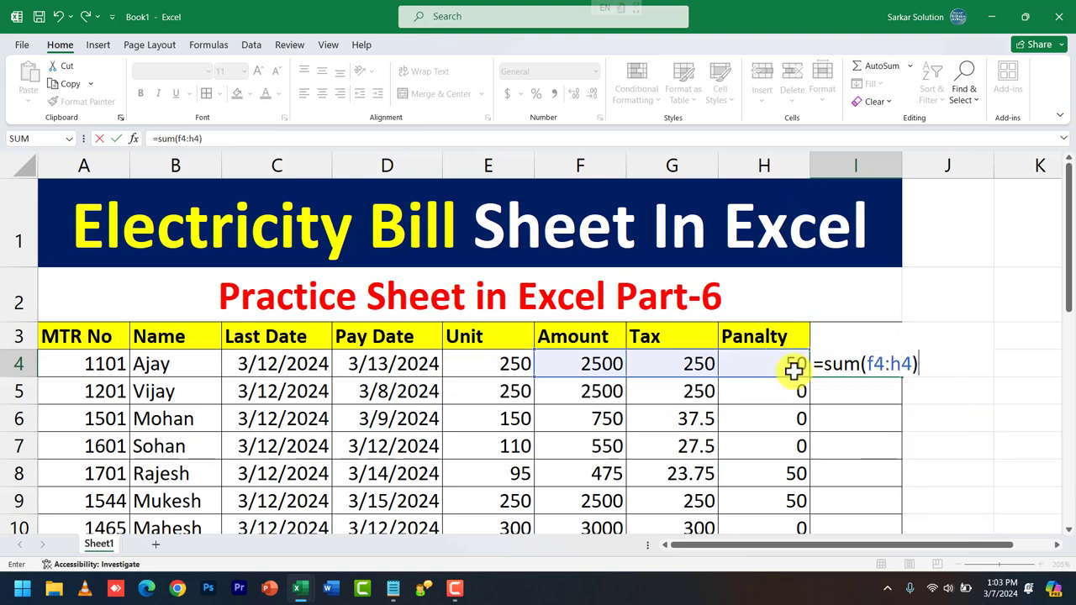
{"action": "key", "text": "Return"}
{"action": "mouse_move", "coordinate": [840, 364]}
{"action": "left_mouse_down"}
{"action": "mouse_move", "coordinate": [854, 581]}
{"action": "mouse_move", "coordinate": [853, 495]}
{"action": "left_mouse_up"}
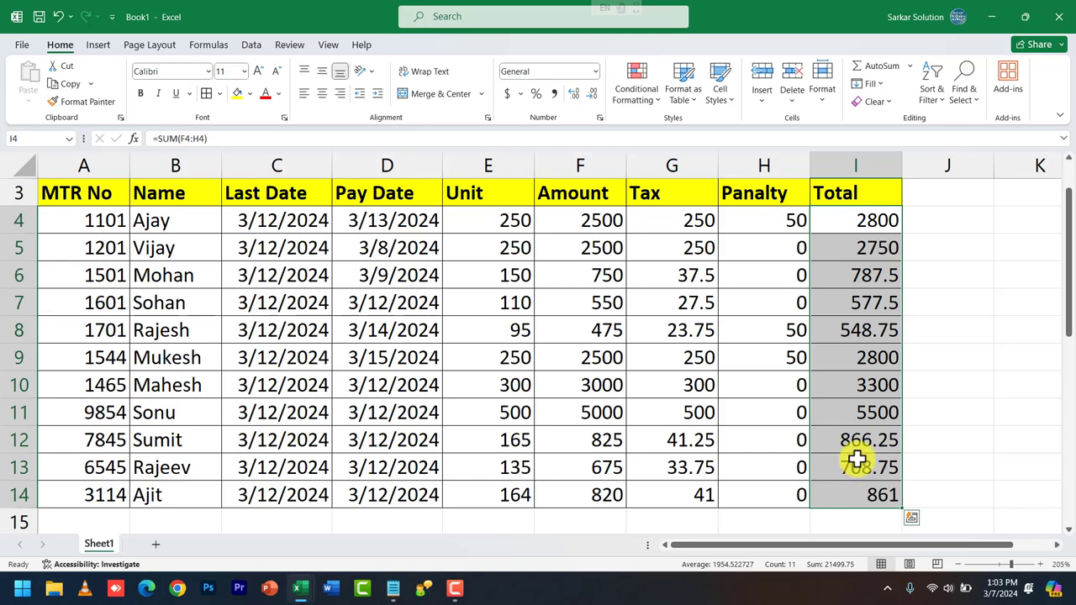
{"action": "scroll", "coordinate": [361, 412], "scroll_direction": "up", "scroll_amount": 1}
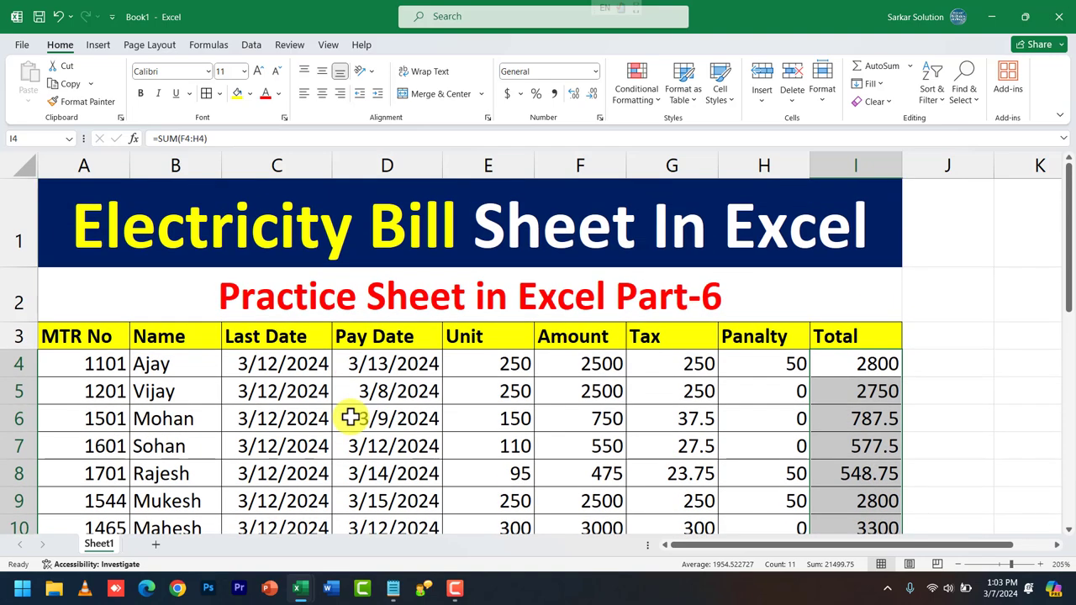
{"action": "scroll", "coordinate": [351, 418], "scroll_direction": "down", "scroll_amount": 2}
{"action": "scroll", "coordinate": [351, 418], "scroll_direction": "up", "scroll_amount": 2}
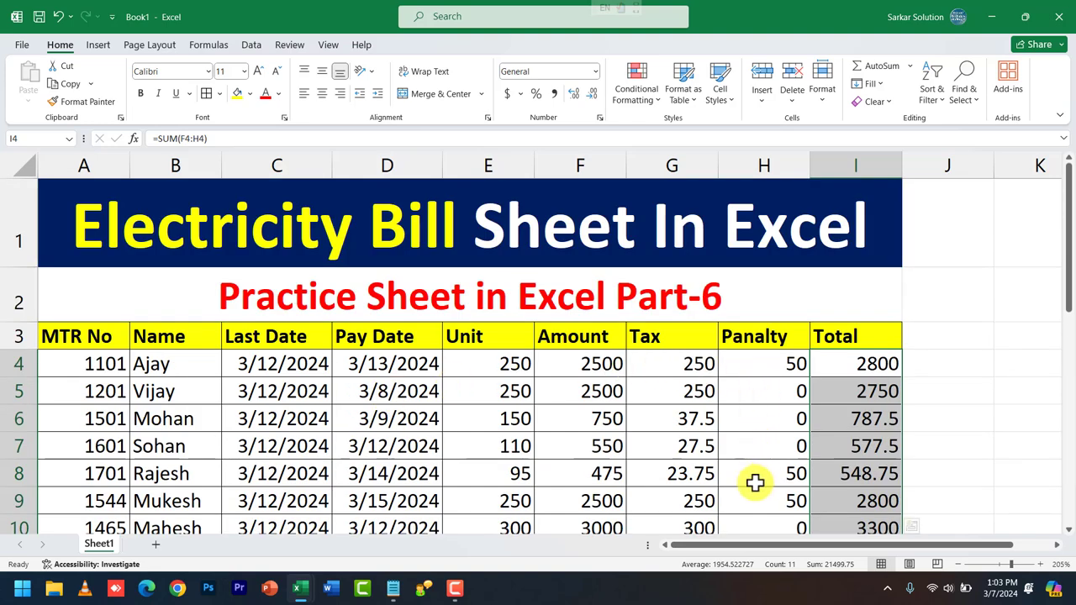
- Review the Penalty, Tax and Amount formulas in row 4 without changing them
{"action": "left_click", "coordinate": [778, 370]}
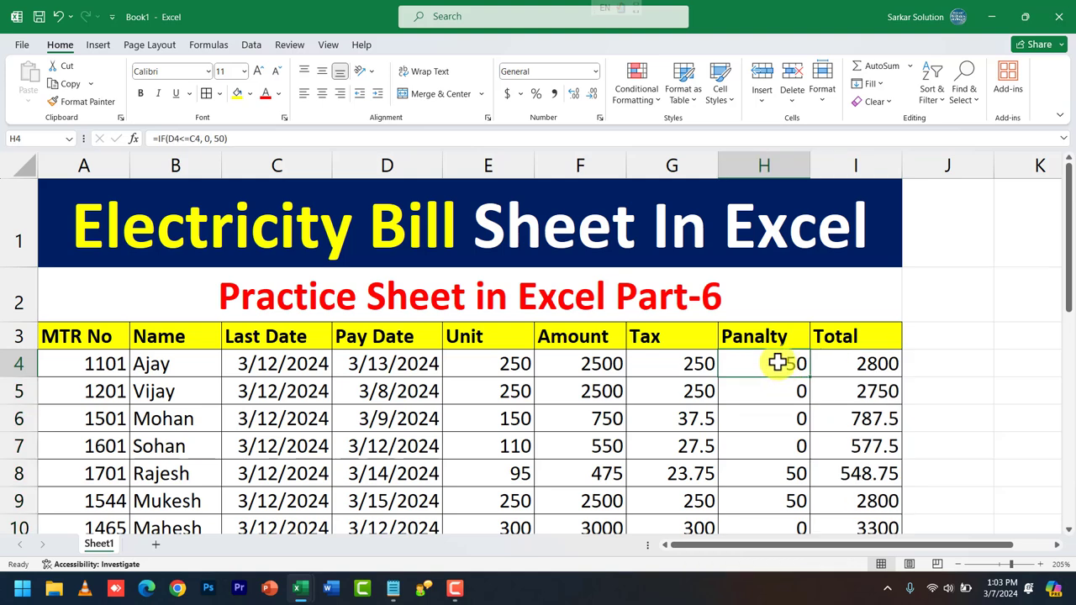
{"action": "left_click", "coordinate": [658, 364]}
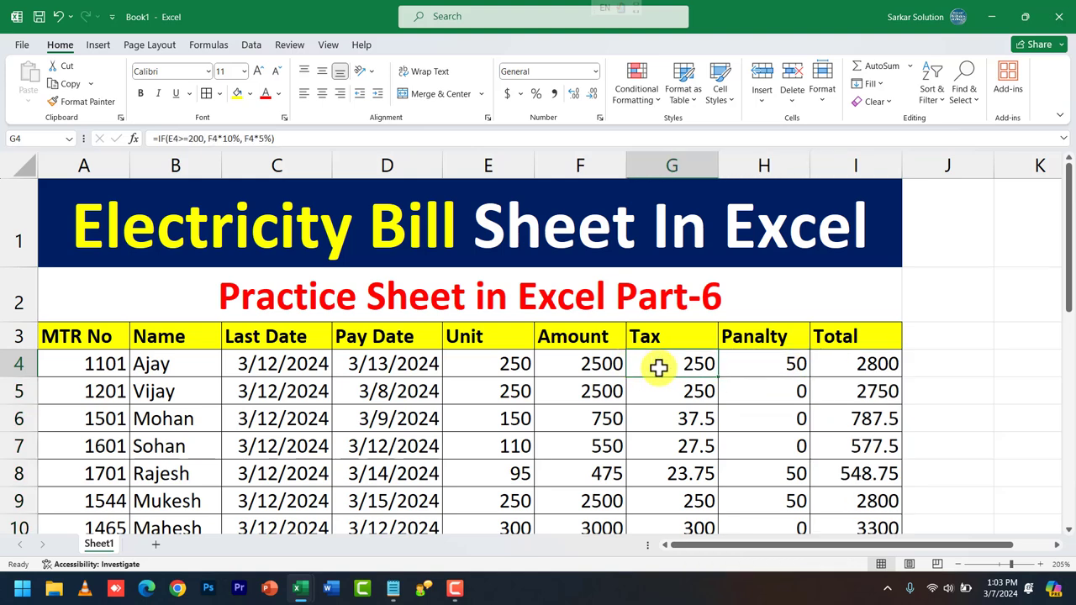
{"action": "double_click", "coordinate": [631, 367]}
{"action": "key", "text": "Escape"}
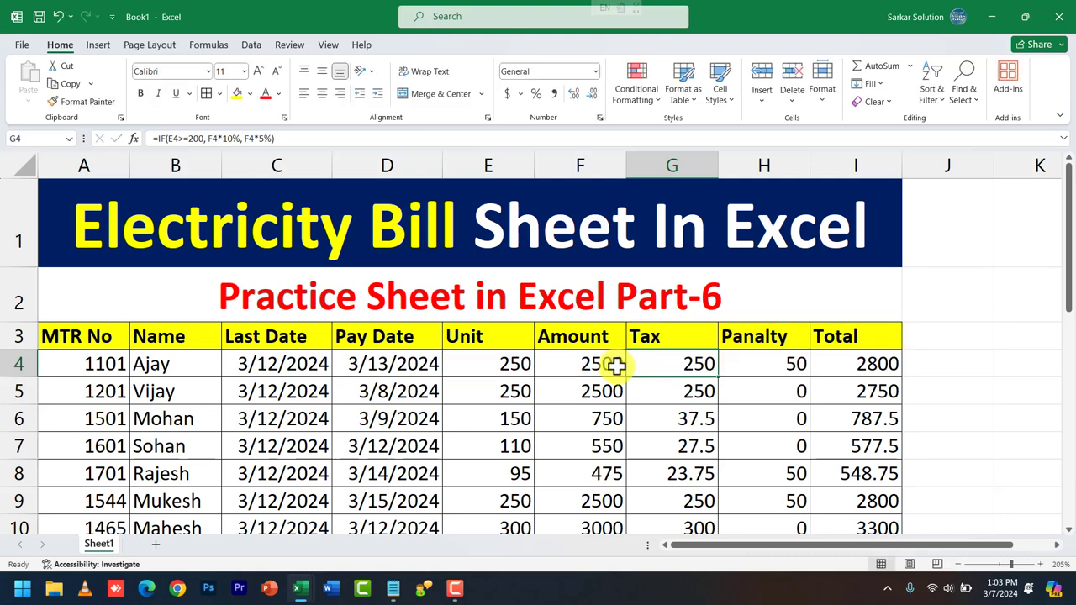
{"action": "double_click", "coordinate": [615, 365]}
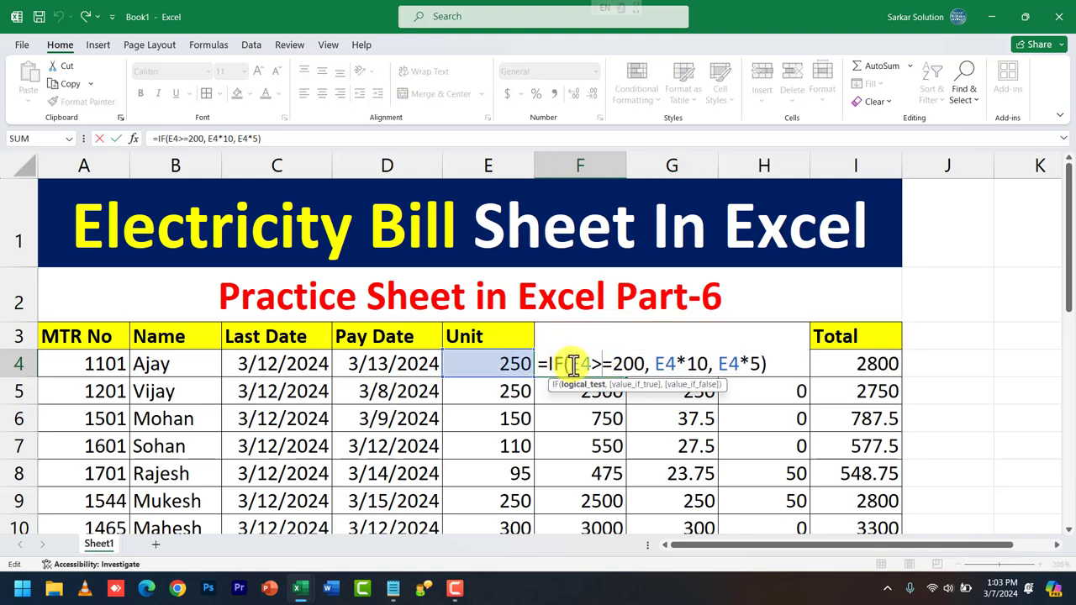
{"action": "left_click_drag", "start_coordinate": [573, 366], "coordinate": [591, 364]}
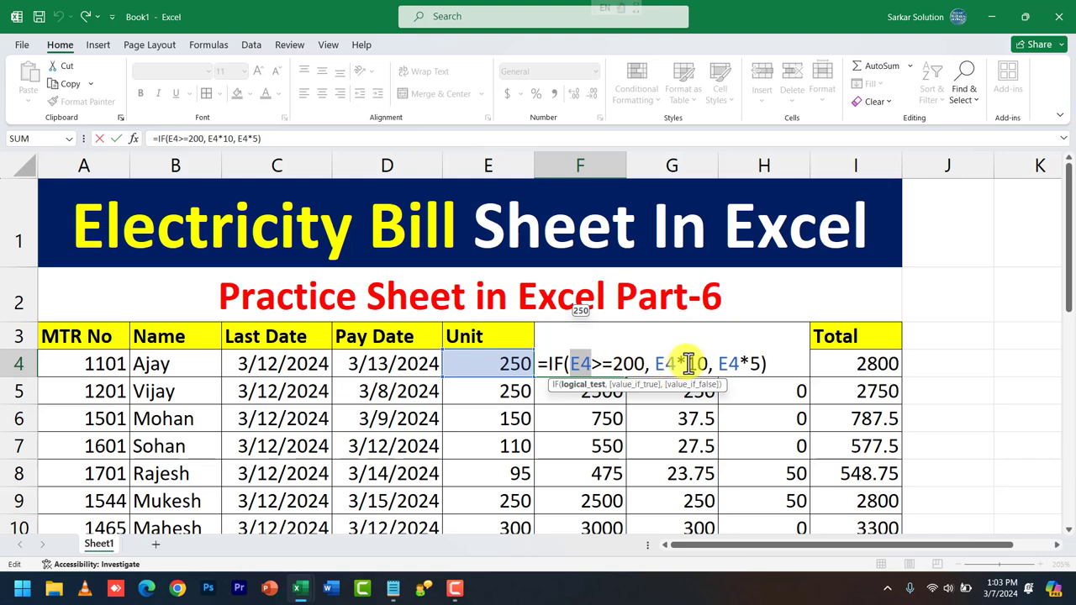
{"action": "key", "text": "Escape"}
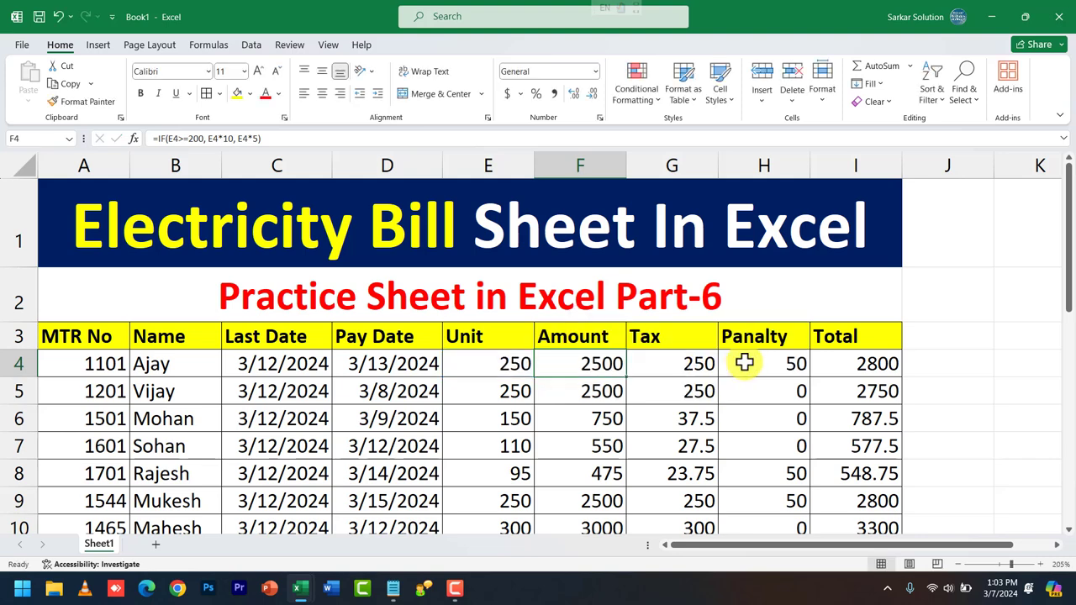
- Inspect the Tax units test and the D4<=C4 penalty comparison, then confirm H4
{"action": "double_click", "coordinate": [694, 363]}
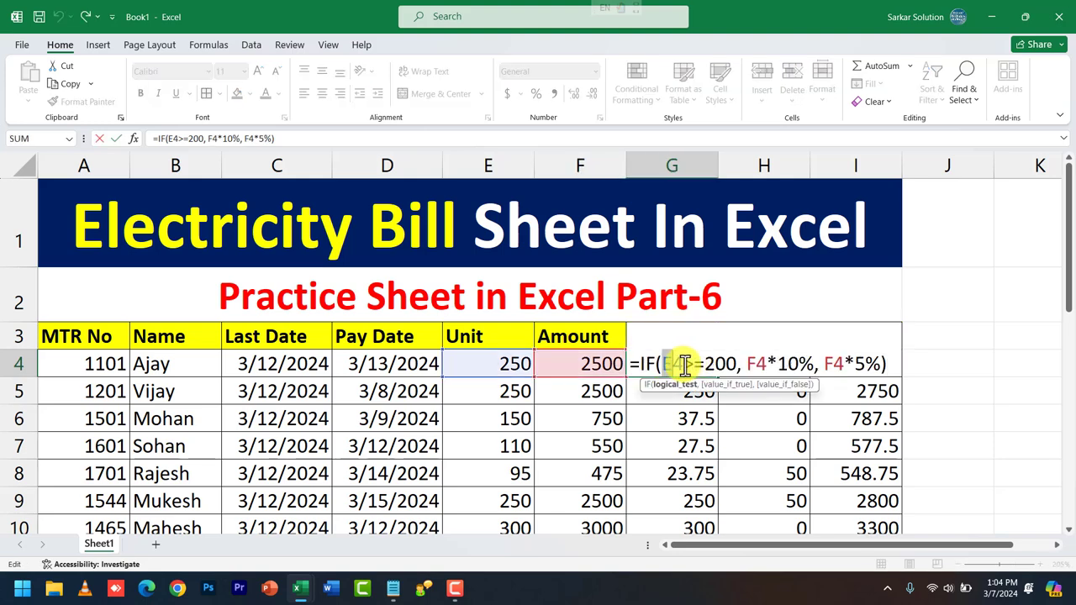
{"action": "left_click_drag", "start_coordinate": [663, 363], "coordinate": [727, 363]}
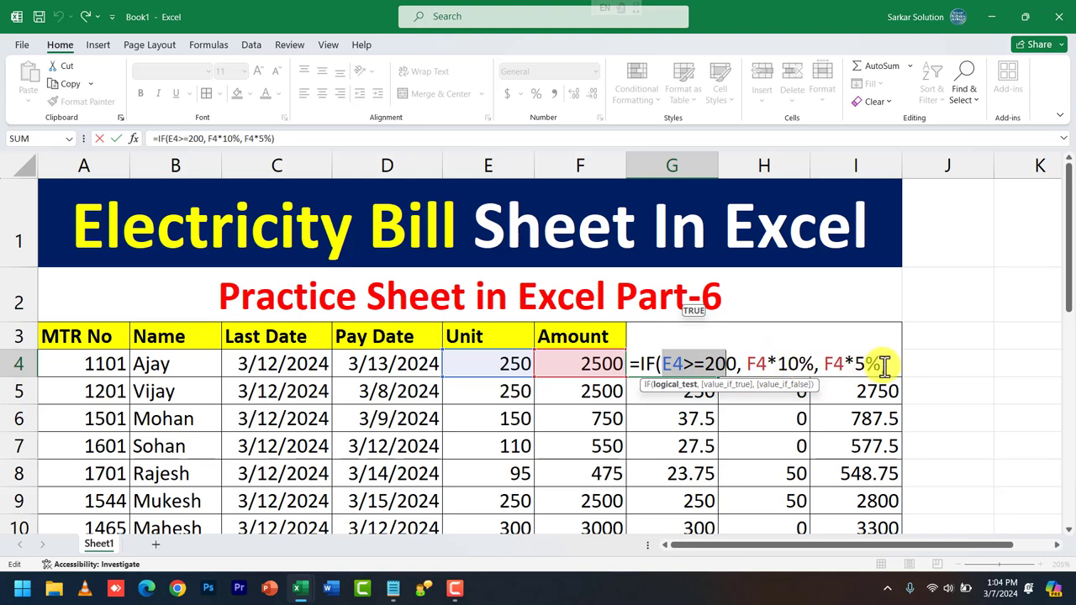
{"action": "key", "text": "Escape"}
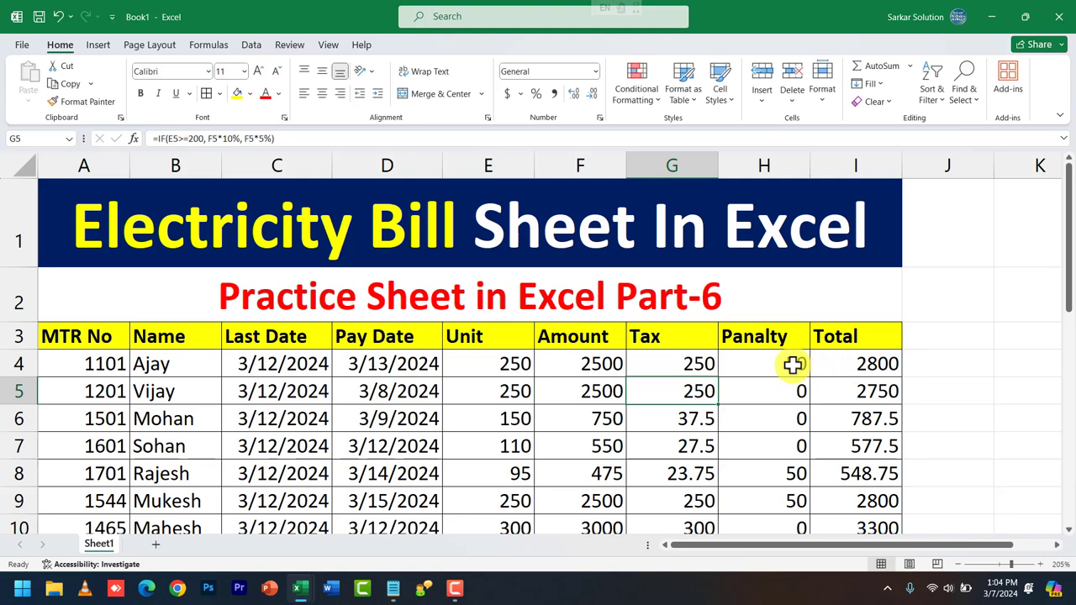
{"action": "double_click", "coordinate": [781, 364]}
{"action": "left_click_drag", "start_coordinate": [754, 364], "coordinate": [820, 364]}
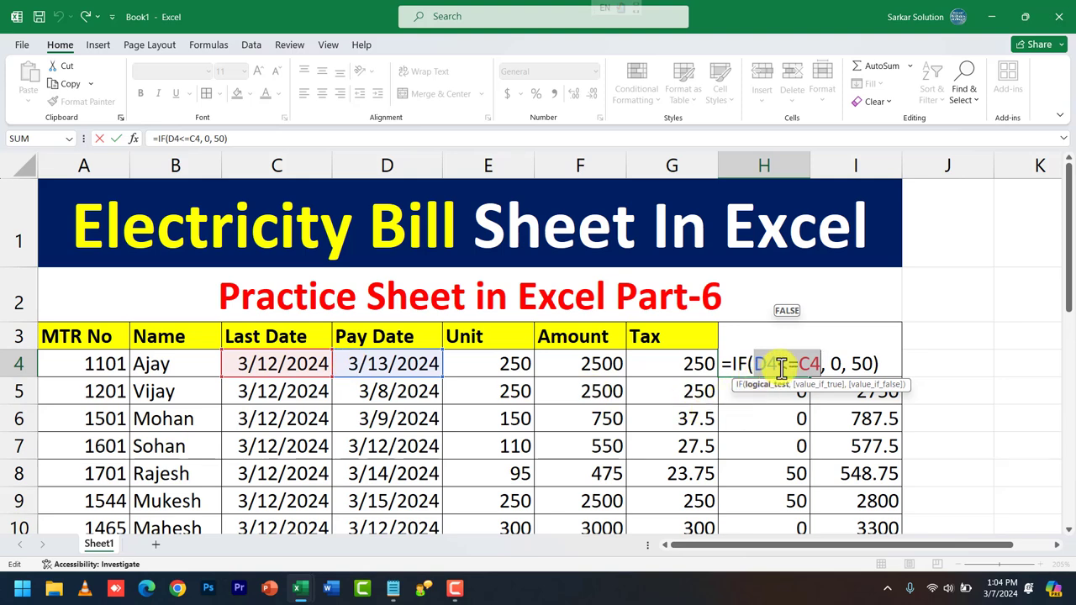
{"action": "left_click_drag", "start_coordinate": [755, 364], "coordinate": [817, 364]}
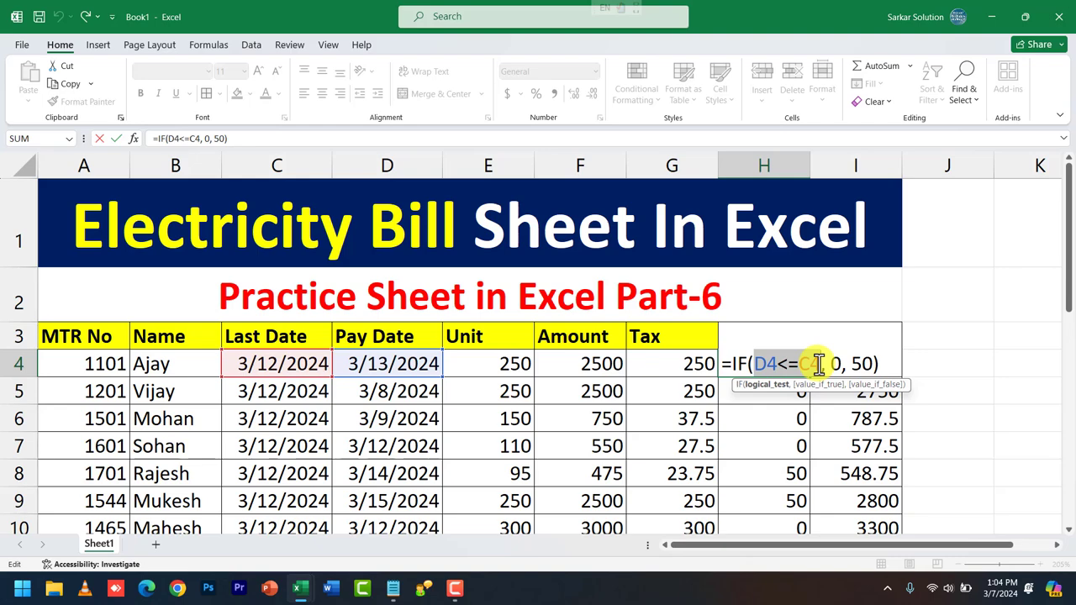
{"action": "key", "text": "Return"}
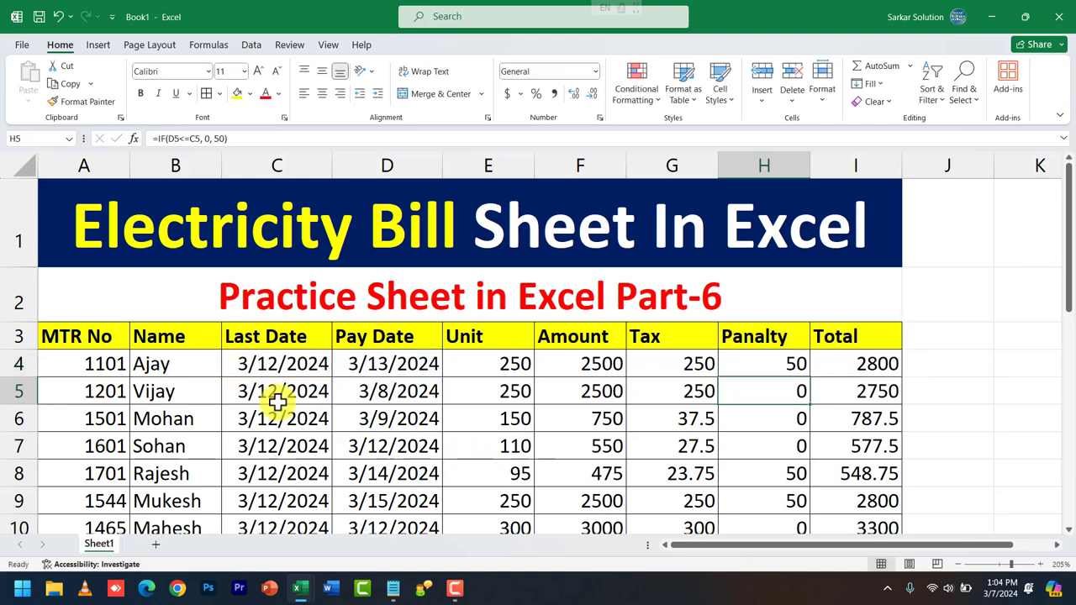
{"action": "scroll", "coordinate": [277, 403], "scroll_direction": "down", "scroll_amount": 1}
{"action": "scroll", "coordinate": [277, 404], "scroll_direction": "up", "scroll_amount": 1}
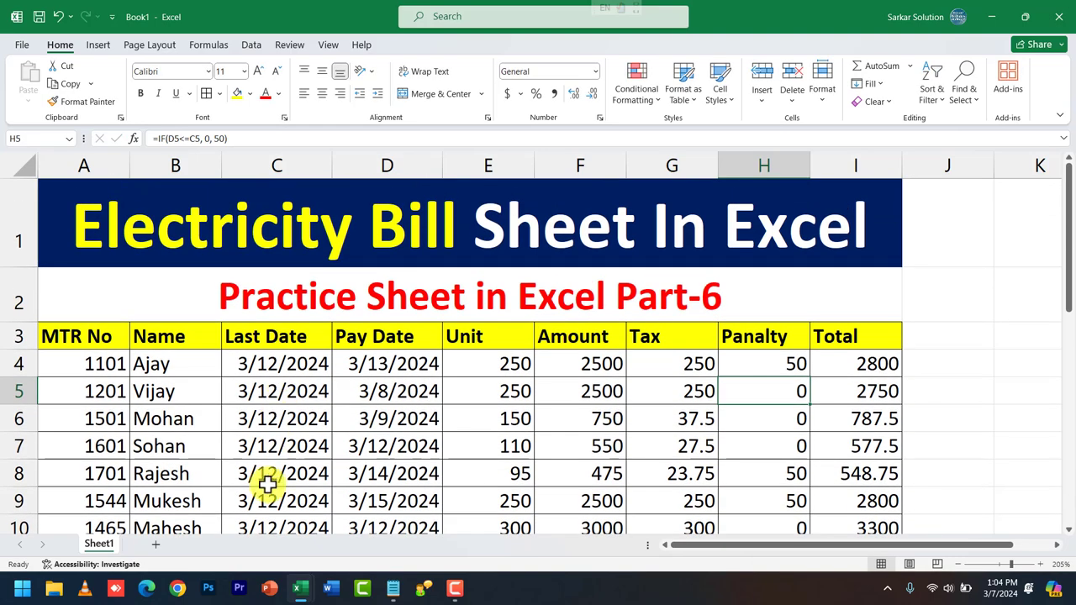
- Switch to Excel Practice Sheet (3) and check the Total, Percent, Grade and Result formulas in row 4
{"action": "mouse_move", "coordinate": [300, 589]}
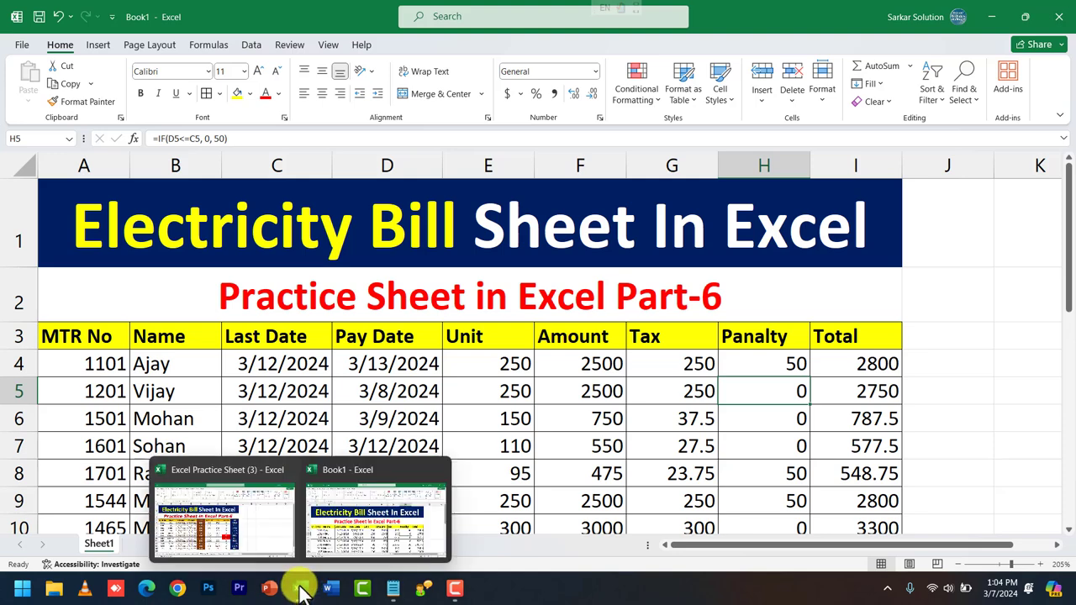
{"action": "left_click", "coordinate": [223, 484]}
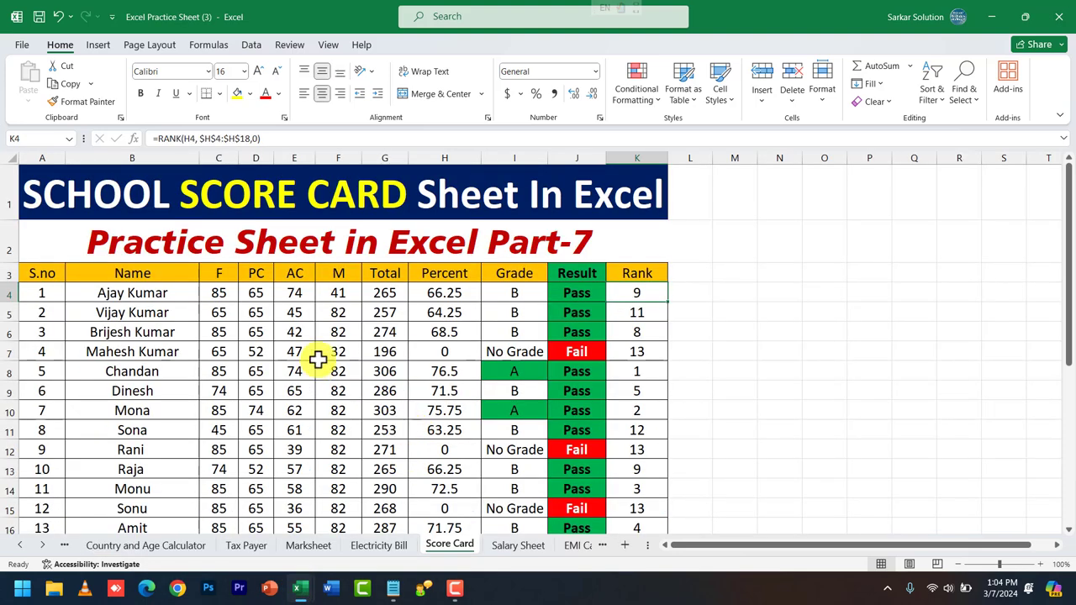
{"action": "left_click_drag", "start_coordinate": [219, 292], "coordinate": [370, 293]}
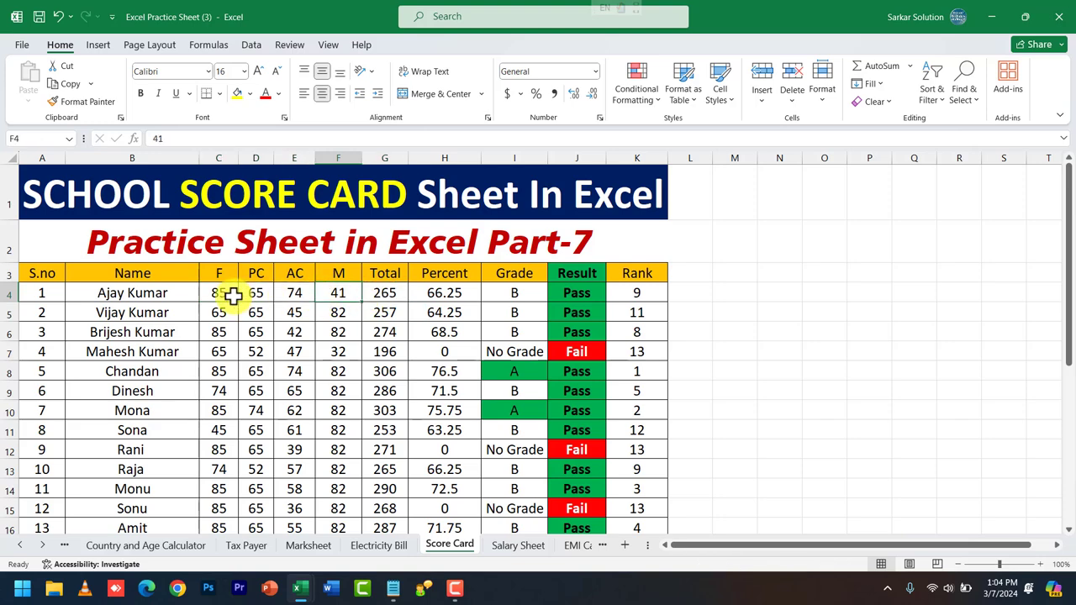
{"action": "left_click", "coordinate": [383, 293]}
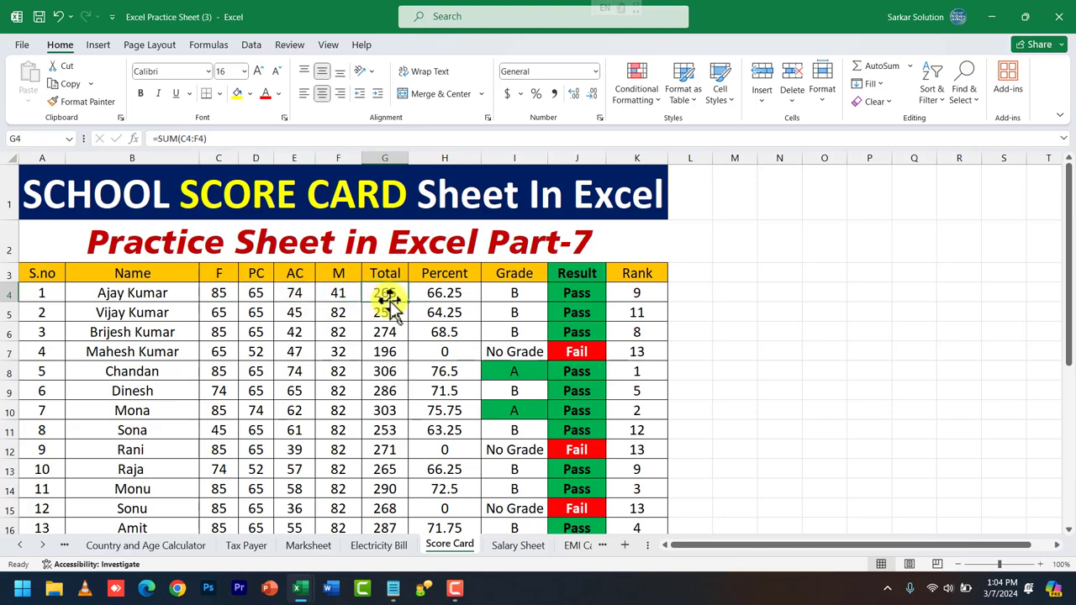
{"action": "left_click", "coordinate": [437, 294]}
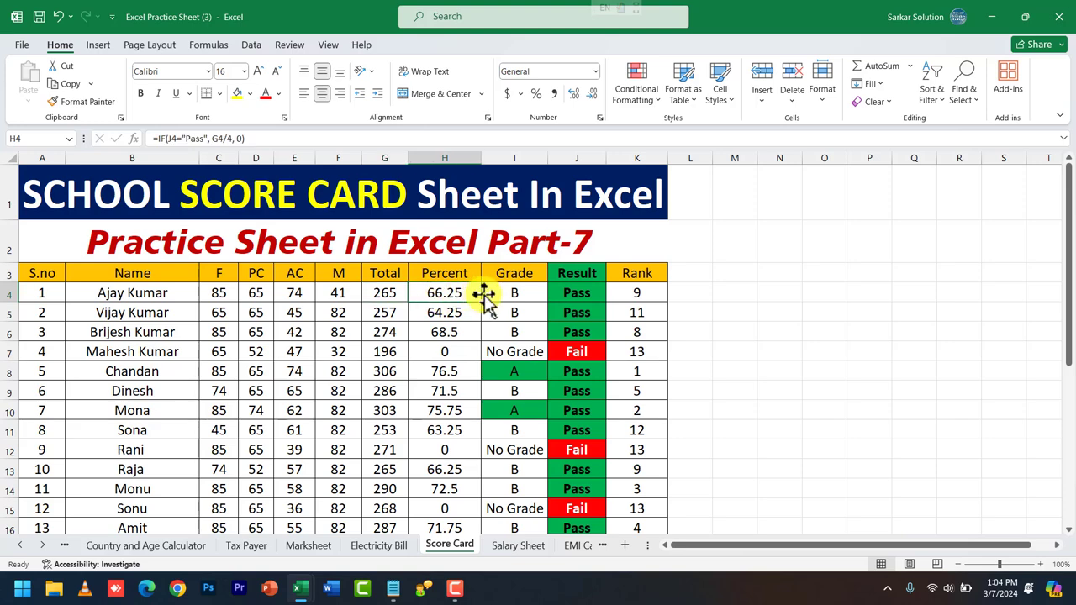
{"action": "left_click", "coordinate": [508, 290]}
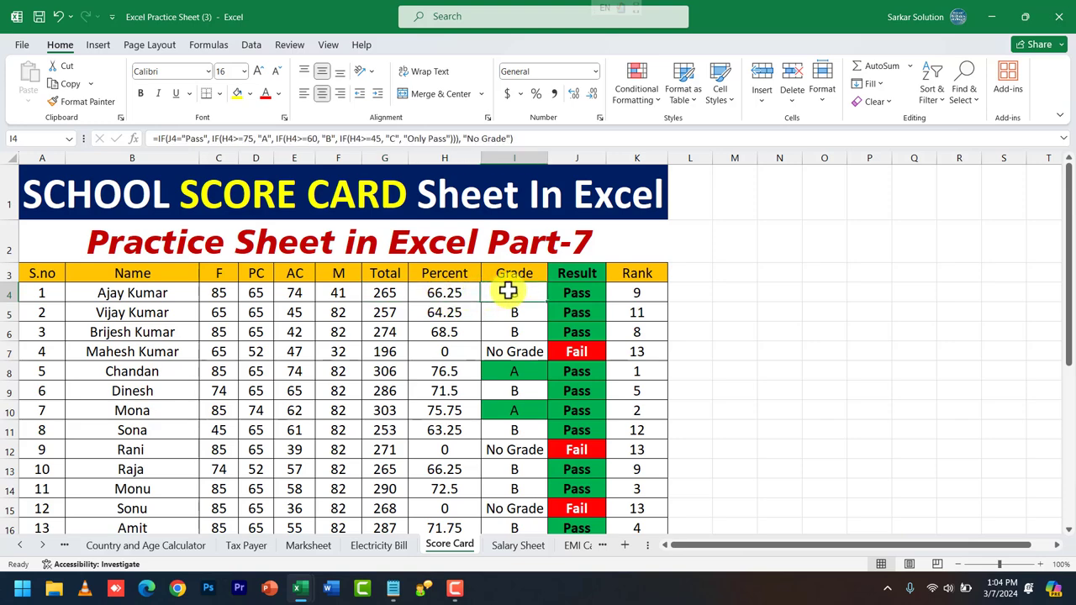
{"action": "left_click", "coordinate": [580, 294]}
- Review row 4's marks, the Pass/Fail formula, and the Rank and Percent columns
{"action": "left_click_drag", "start_coordinate": [226, 292], "coordinate": [335, 291]}
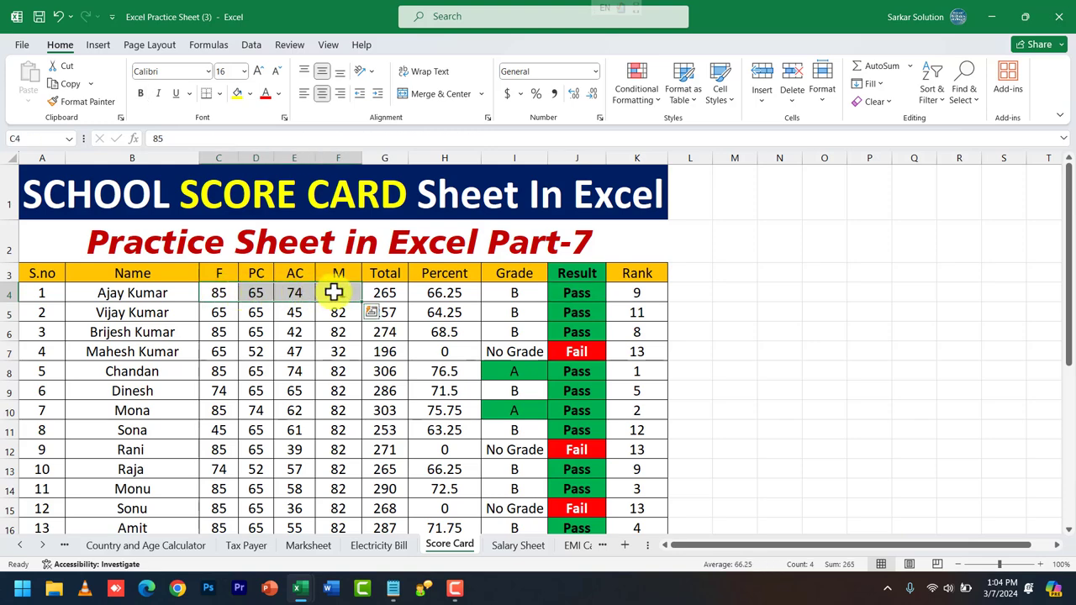
{"action": "left_click", "coordinate": [559, 290]}
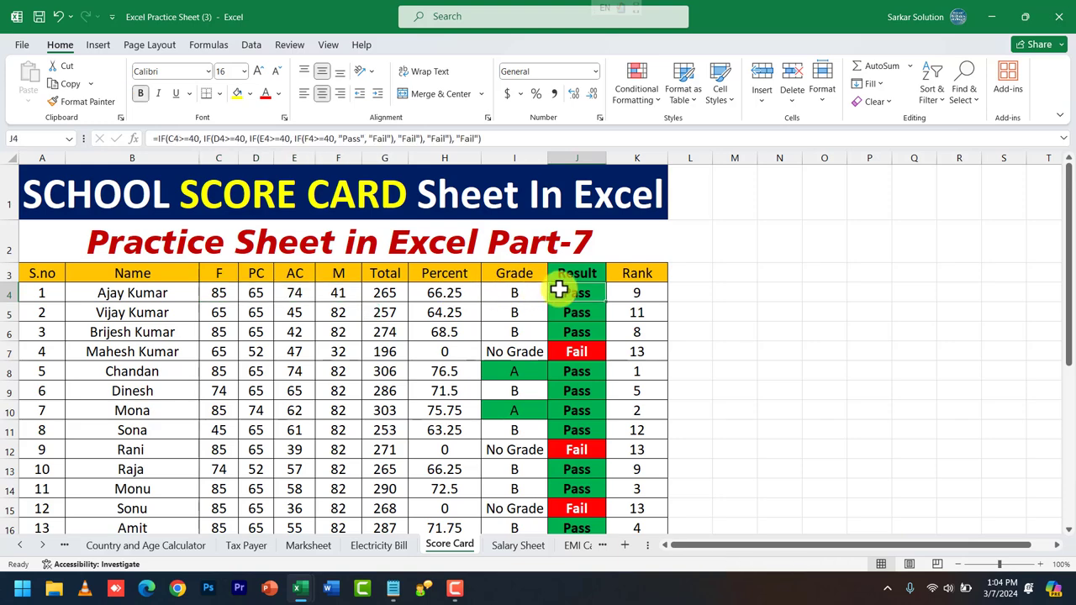
{"action": "left_click_drag", "start_coordinate": [642, 291], "coordinate": [644, 452]}
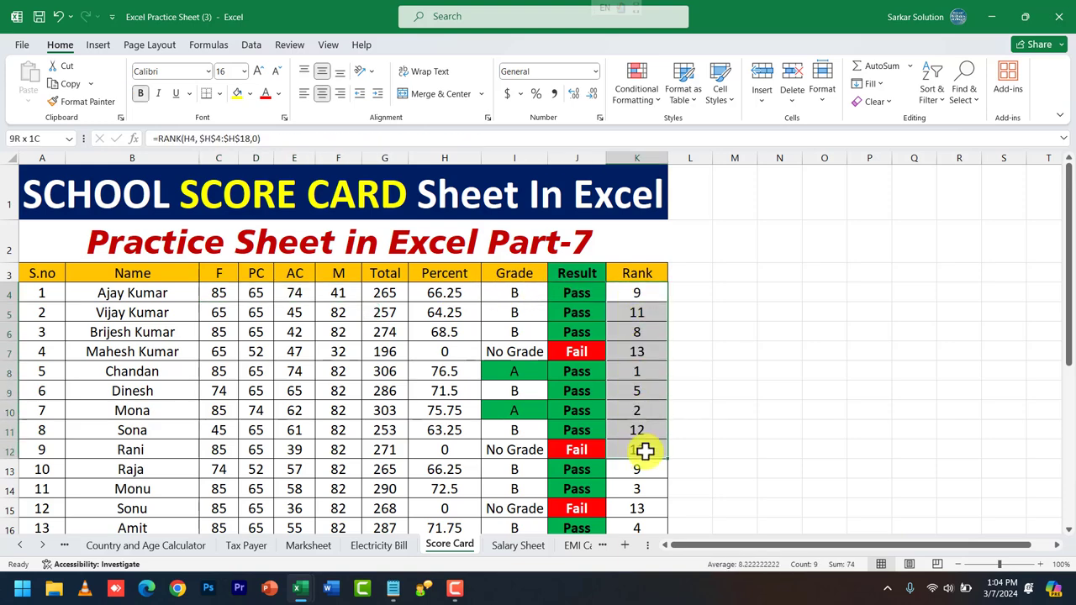
{"action": "scroll", "coordinate": [613, 349], "scroll_direction": "down", "scroll_amount": 3}
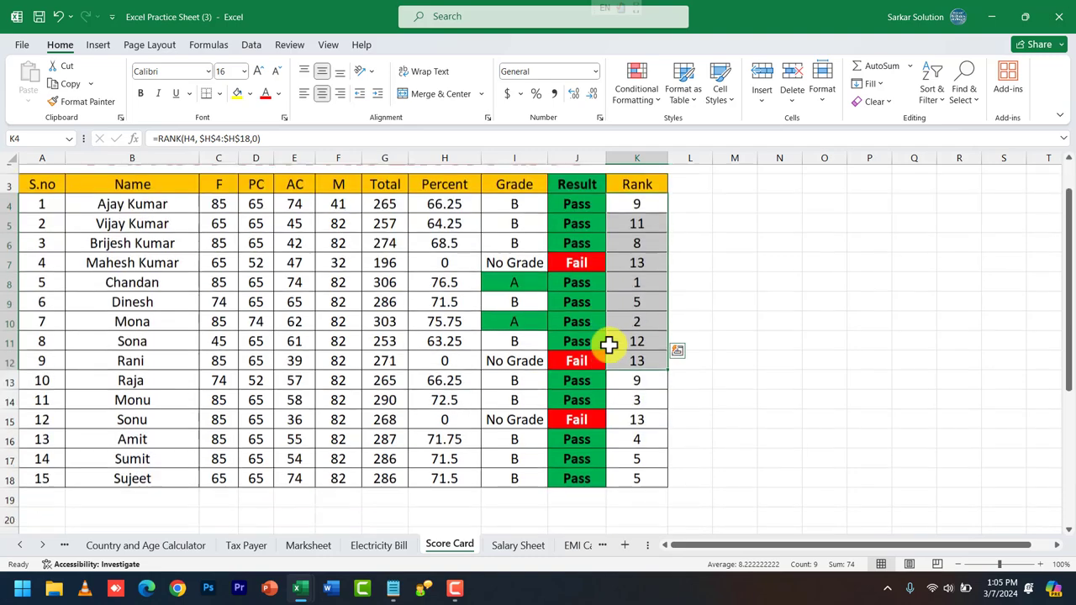
{"action": "scroll", "coordinate": [636, 269], "scroll_direction": "up", "scroll_amount": 1}
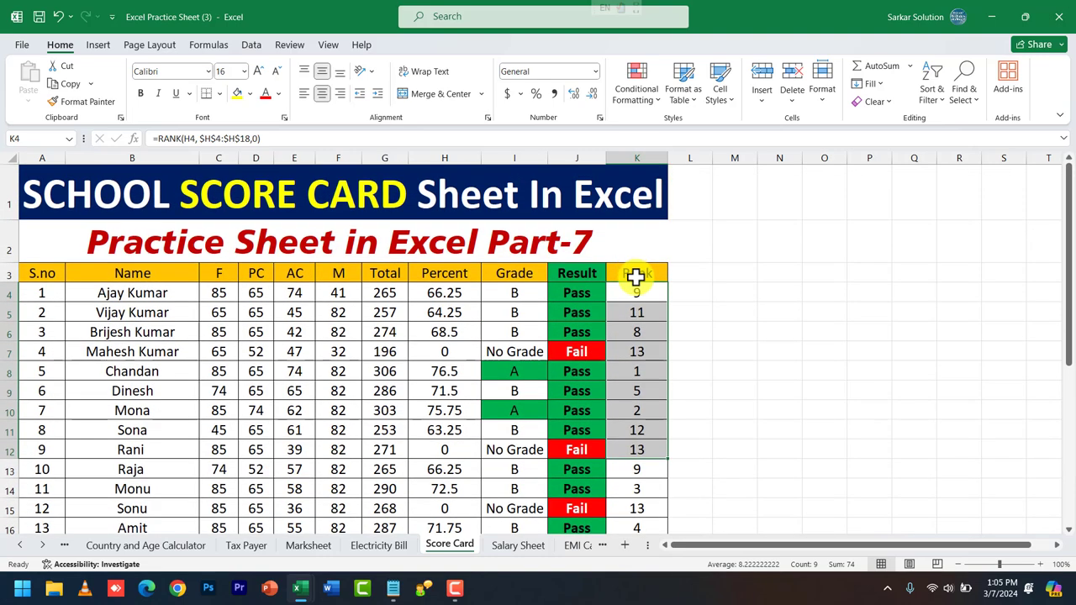
{"action": "scroll", "coordinate": [629, 277], "scroll_direction": "down", "scroll_amount": 1}
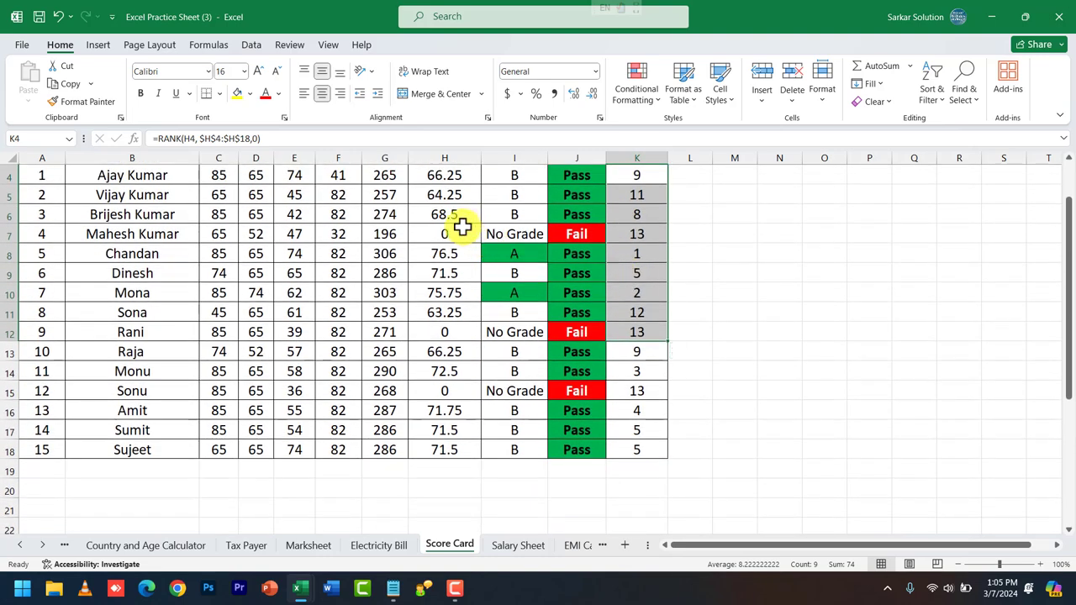
{"action": "scroll", "coordinate": [459, 243], "scroll_direction": "up", "scroll_amount": 1}
{"action": "mouse_move", "coordinate": [454, 293]}
{"action": "left_mouse_down"}
{"action": "mouse_move", "coordinate": [451, 540]}
{"action": "mouse_move", "coordinate": [454, 507]}
{"action": "left_mouse_up"}
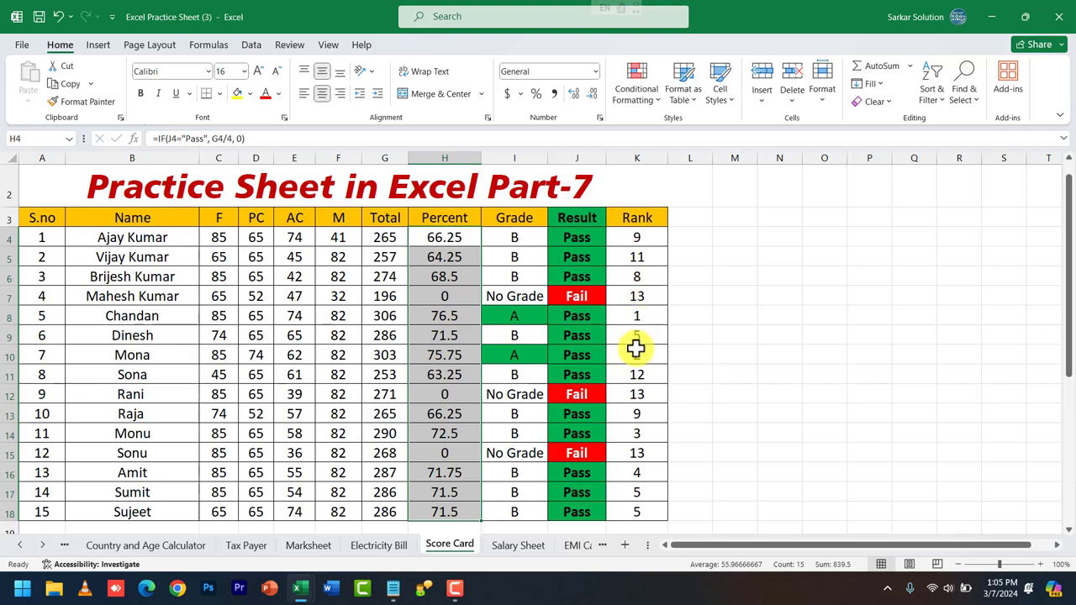
- Change the row 12 student's AC mark in E12 from 39 to 90, lifting them to Rank 1
{"action": "left_click", "coordinate": [220, 412]}
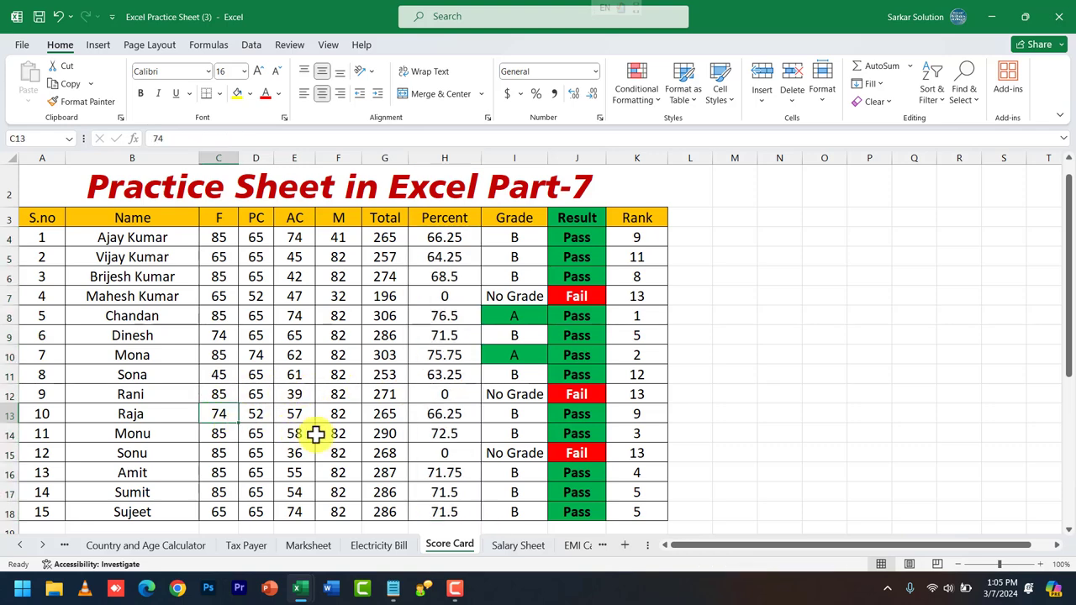
{"action": "left_click", "coordinate": [251, 394]}
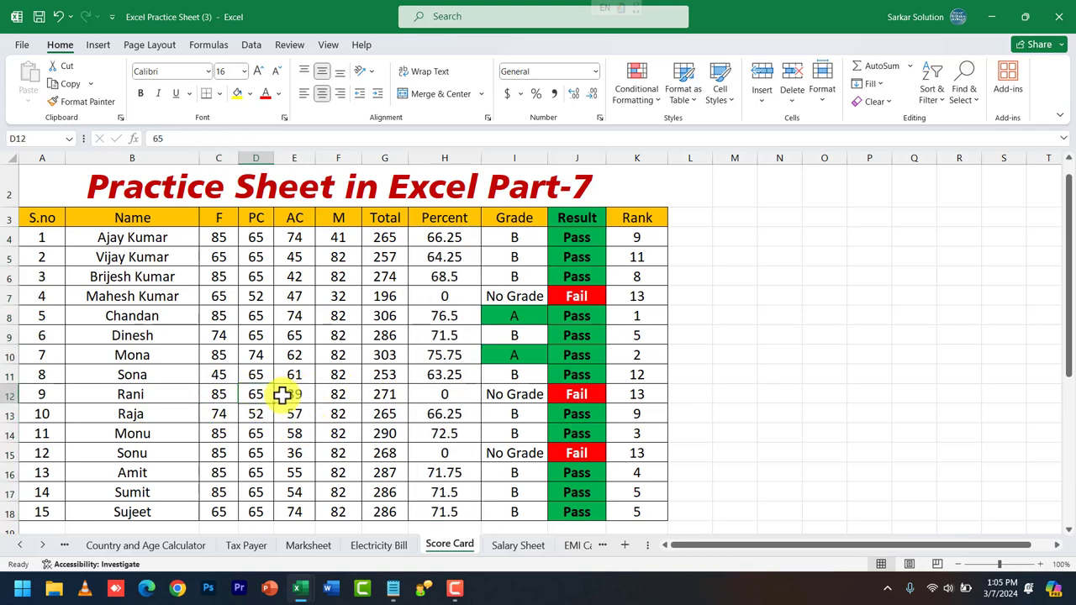
{"action": "left_click", "coordinate": [217, 395]}
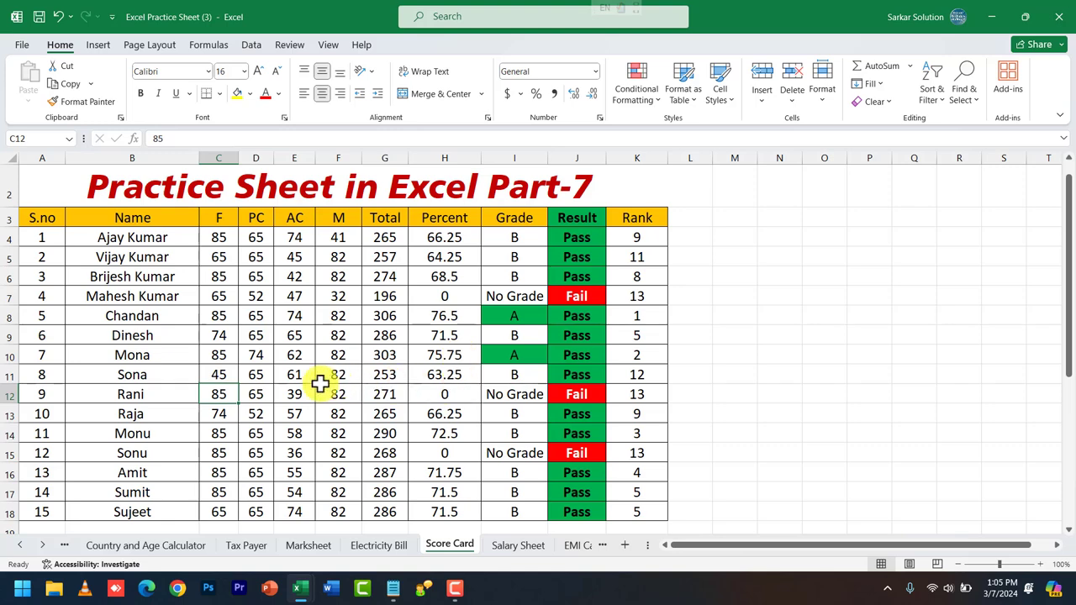
{"action": "left_click", "coordinate": [286, 395]}
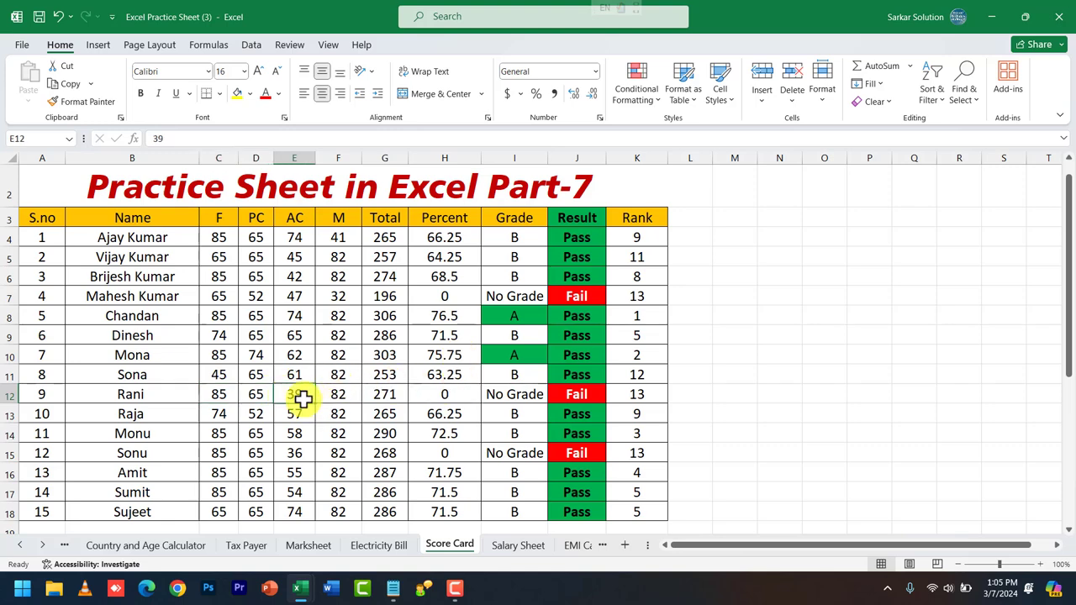
{"action": "type", "text": "90"}
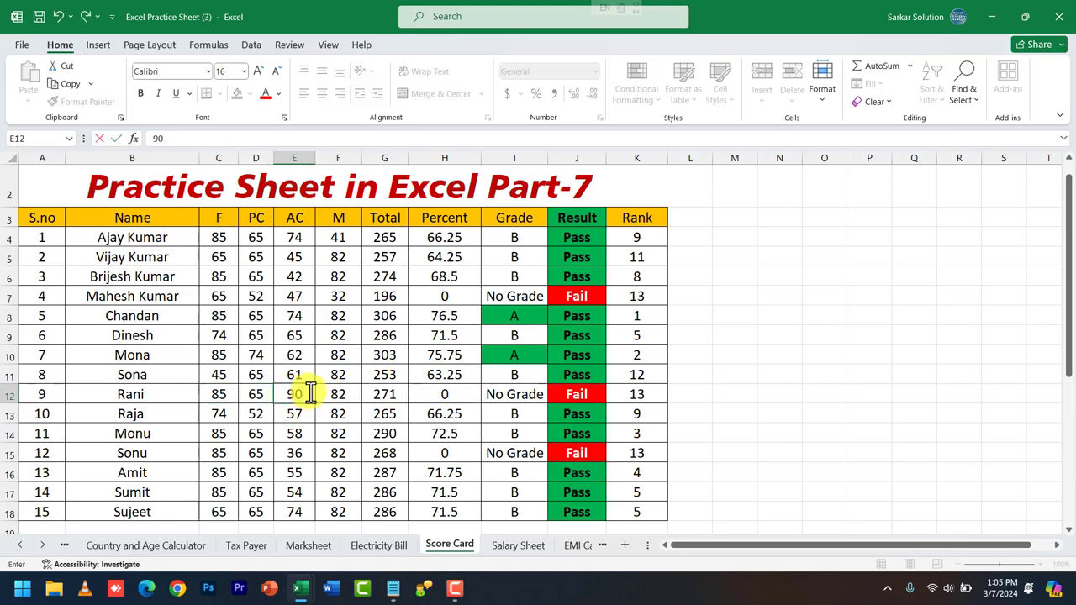
{"action": "key", "text": "Return"}
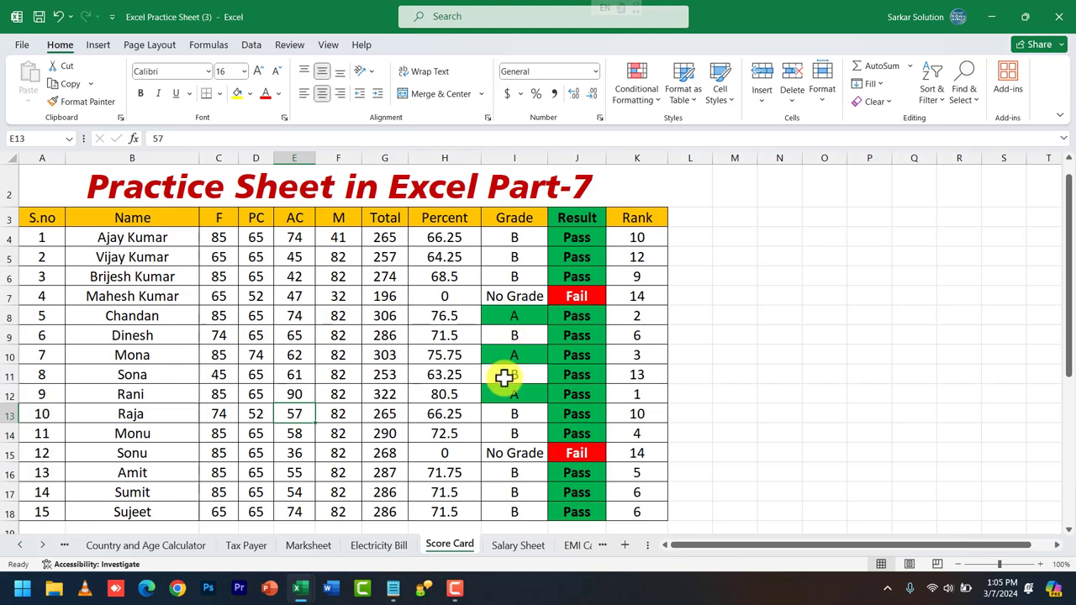
{"action": "left_click", "coordinate": [636, 94]}
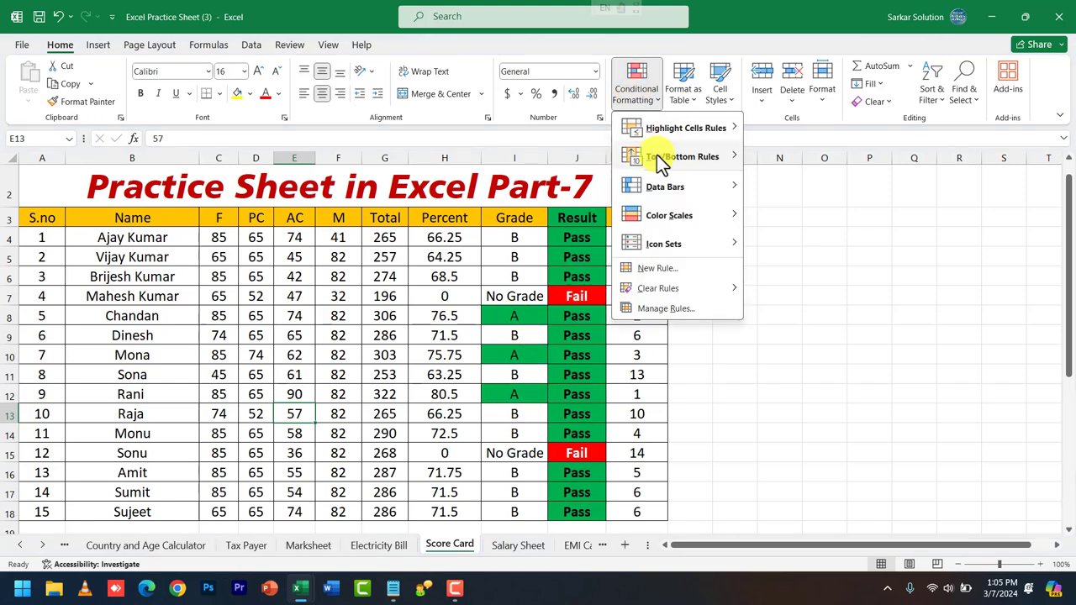
{"action": "left_click", "coordinate": [672, 269]}
{"action": "left_click", "coordinate": [484, 232]}
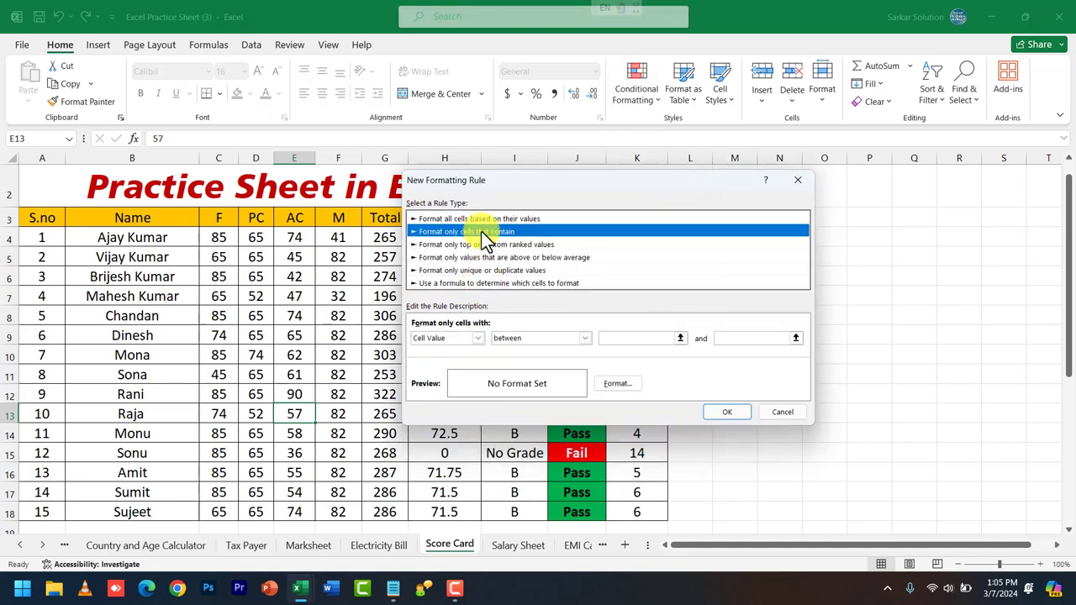
{"action": "left_click", "coordinate": [515, 339]}
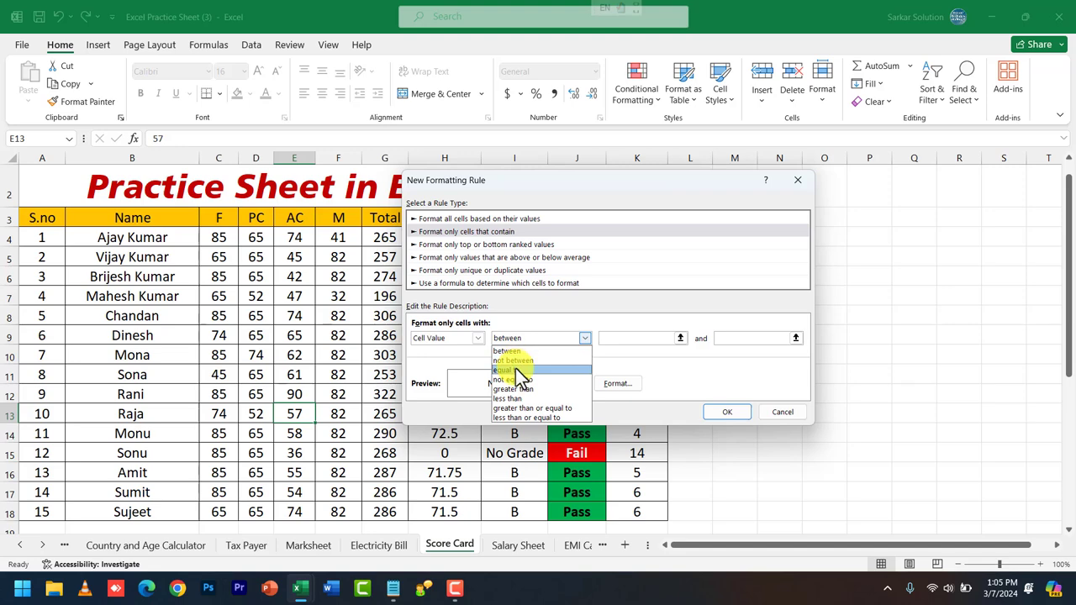
{"action": "left_click", "coordinate": [519, 370]}
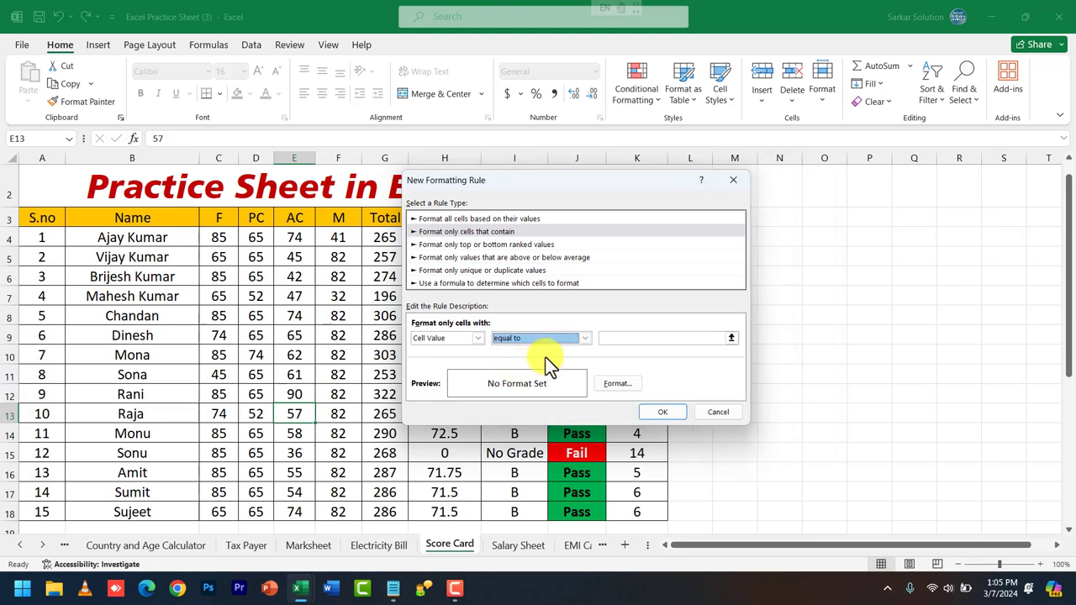
{"action": "left_click", "coordinate": [718, 412]}
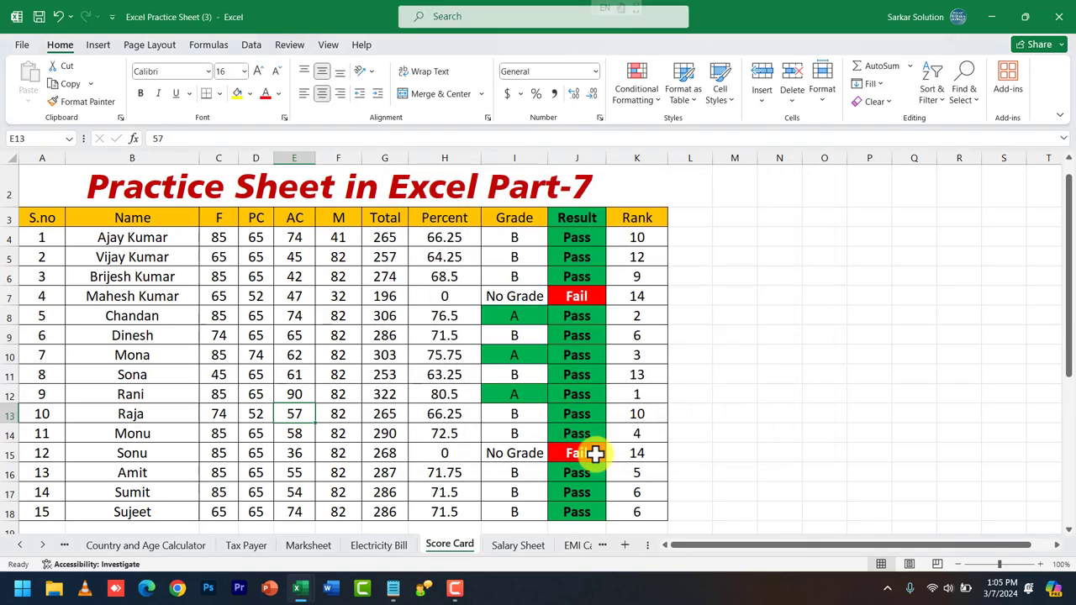